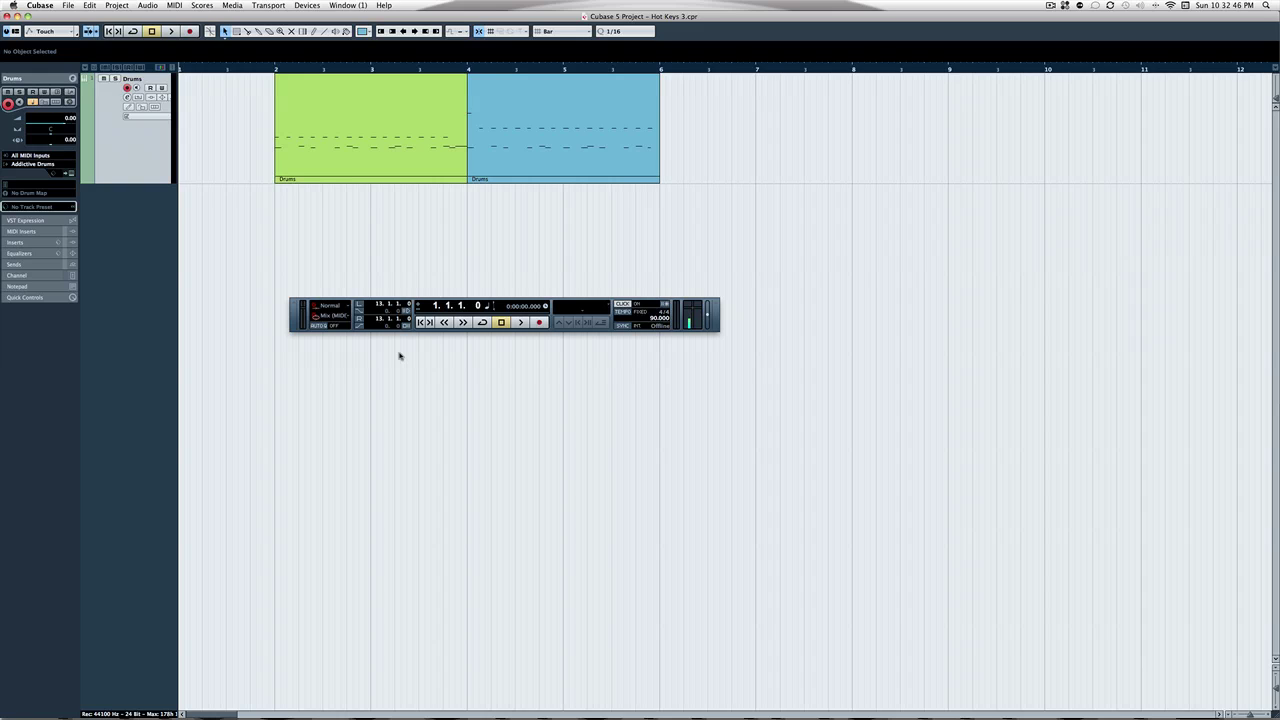
# - Turn Cycle loop playback on, after toggling it off and on several times
pyautogui.click(482, 322)
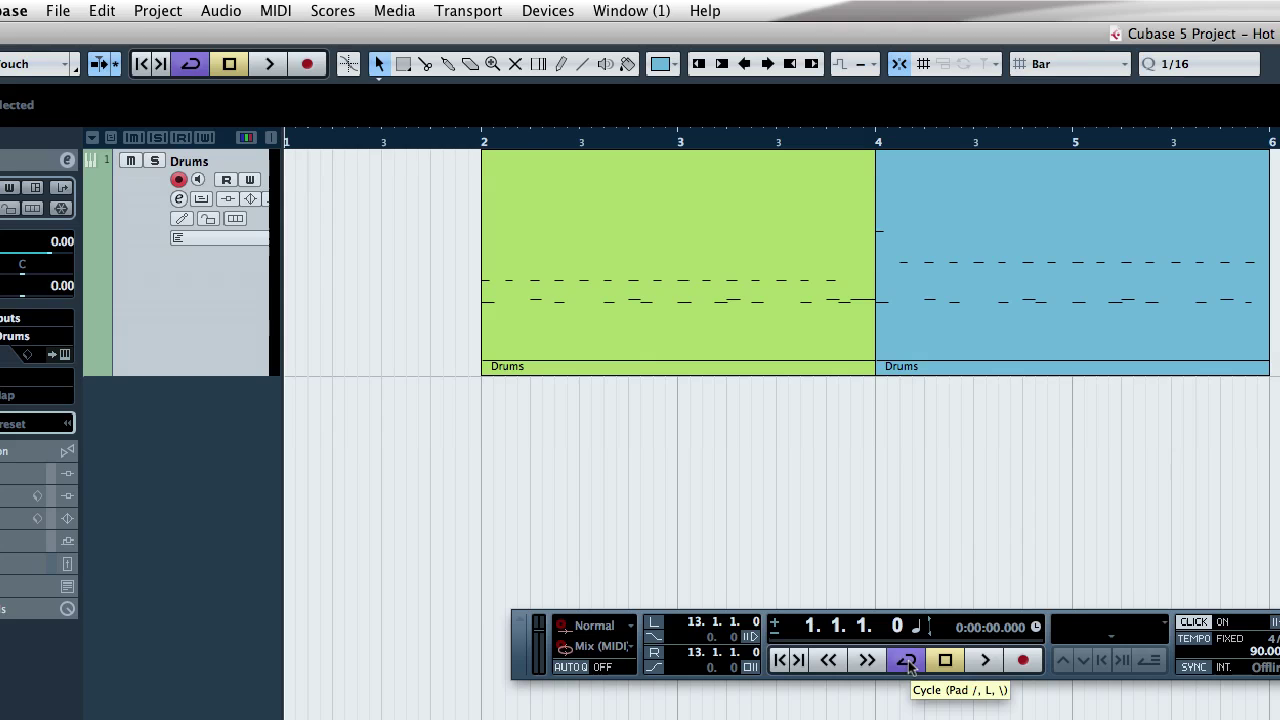
pyautogui.click(908, 665)
pyautogui.click(912, 668)
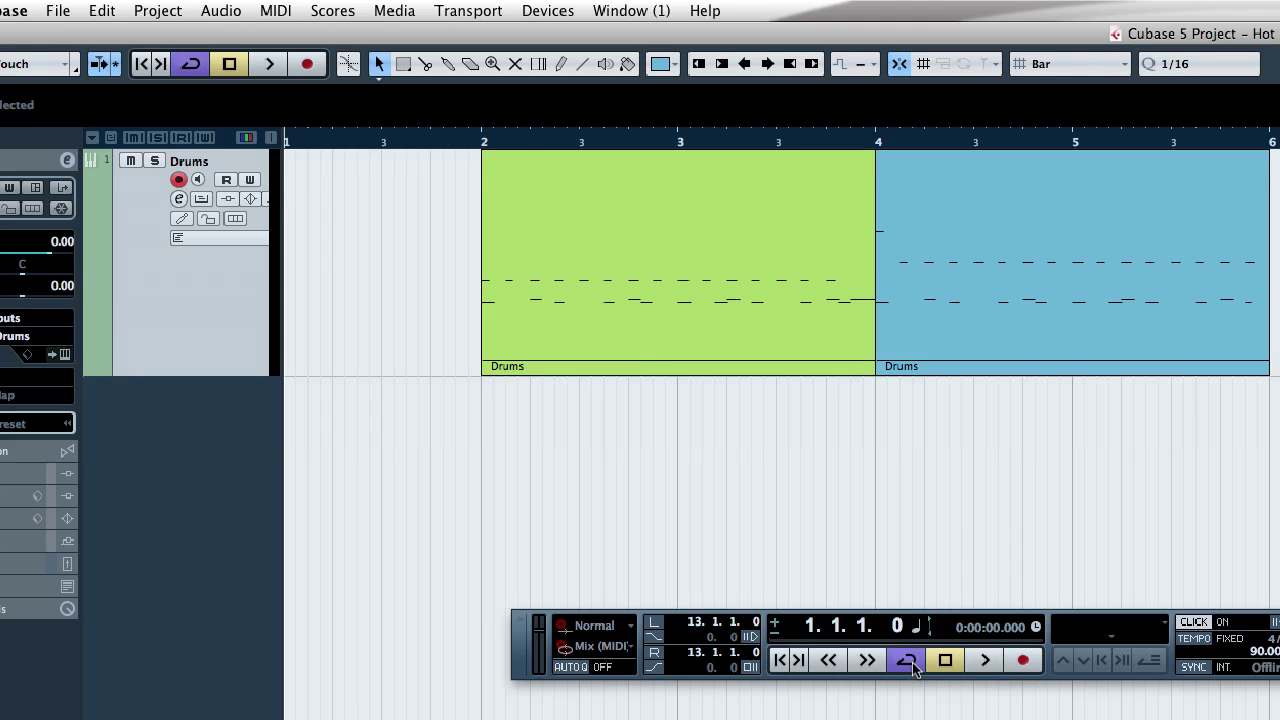
pyautogui.click(193, 65)
pyautogui.click(195, 66)
pyautogui.click(193, 65)
pyautogui.click(193, 65)
pyautogui.click(193, 65)
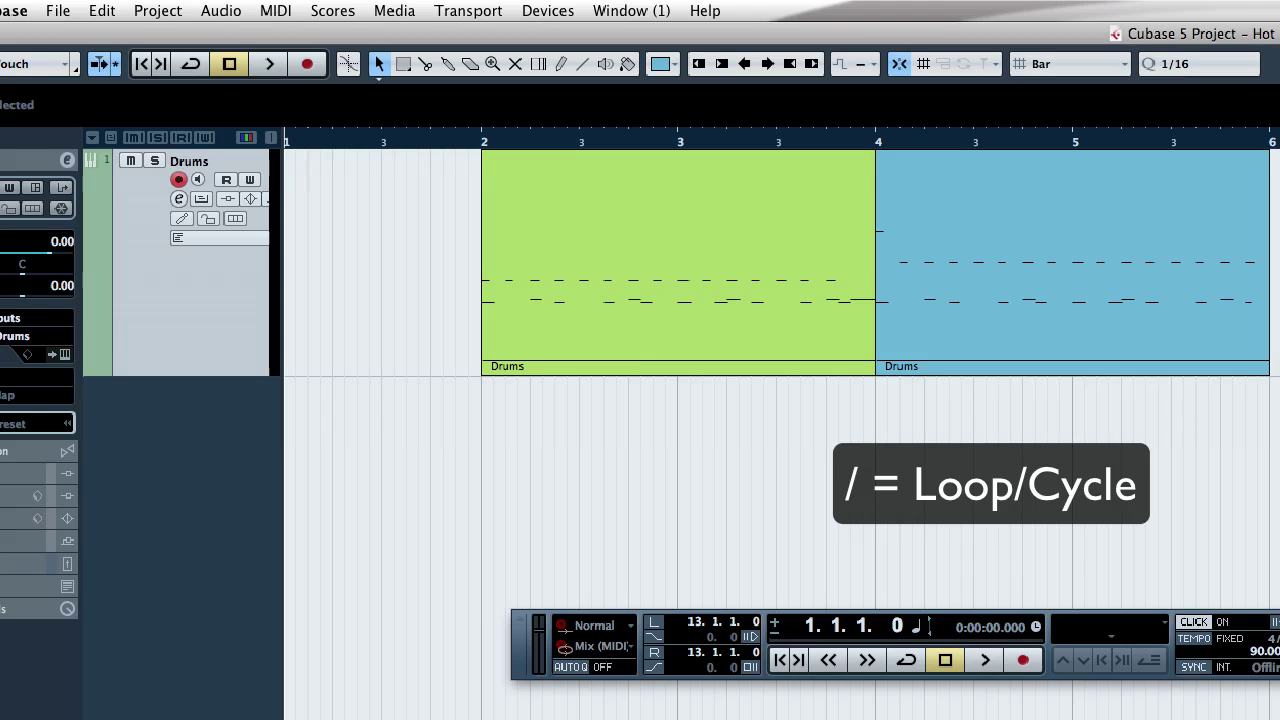
pyautogui.press('/')
pyautogui.press('/')
pyautogui.press('/')
pyautogui.press('/')
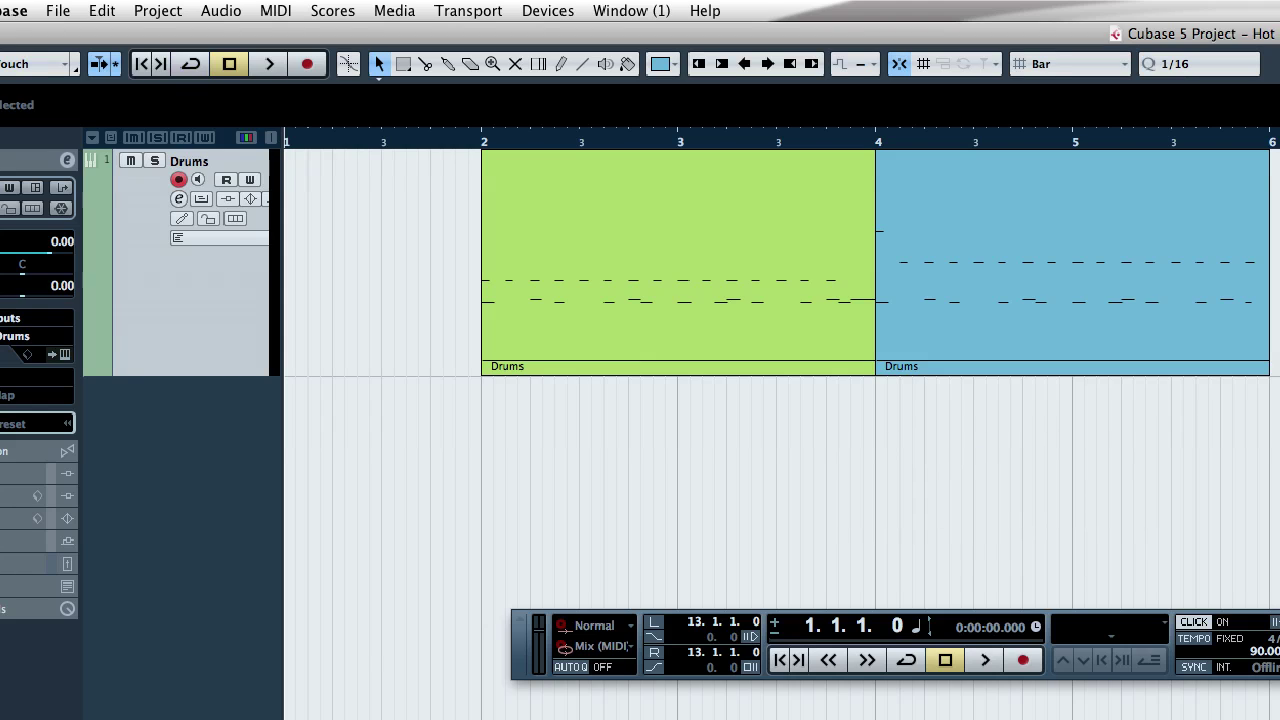
pyautogui.press('/')
pyautogui.press('/')
pyautogui.press('/')
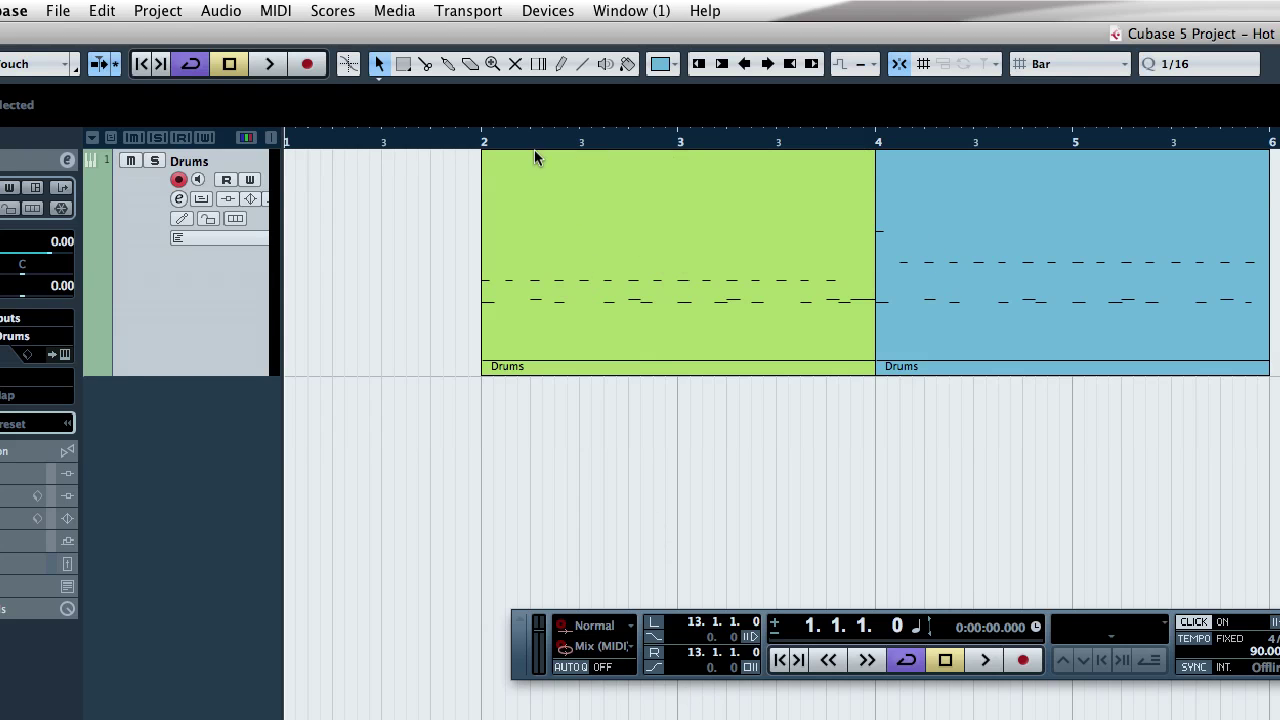
# - Play the project briefly, stop, and return the playhead to 1.1.1.0
pyautogui.press('space')
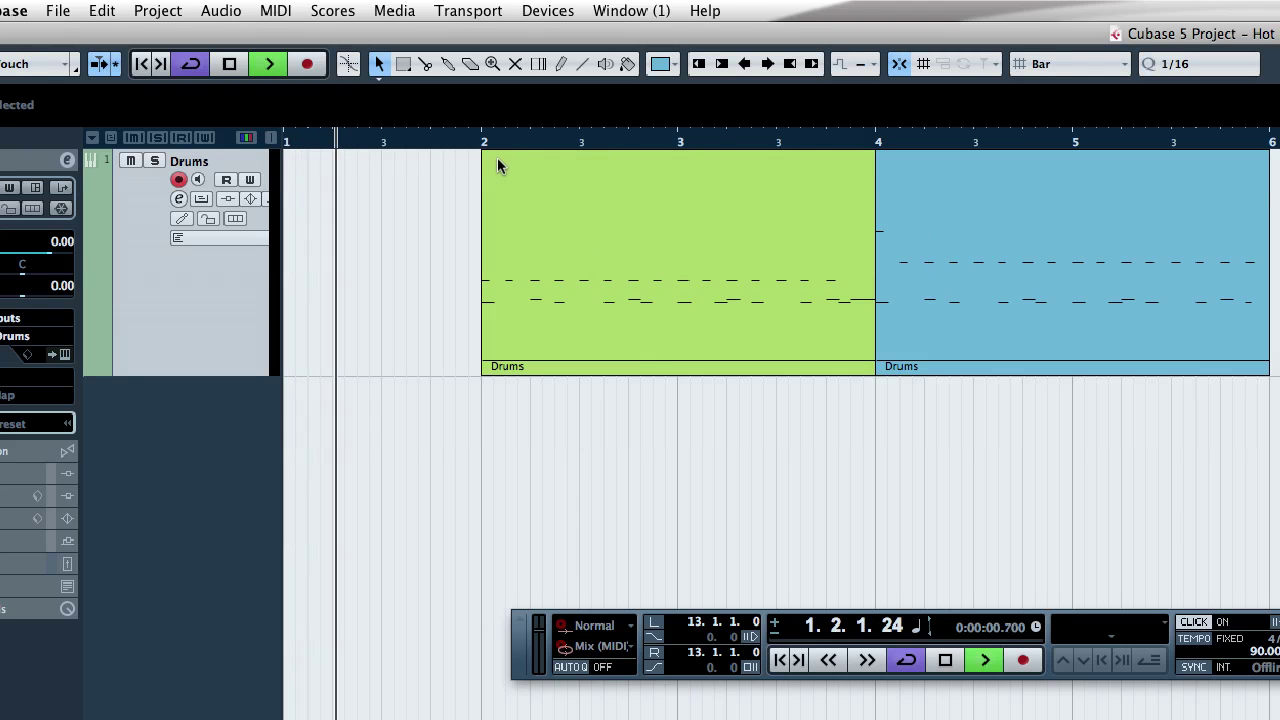
pyautogui.press('space')
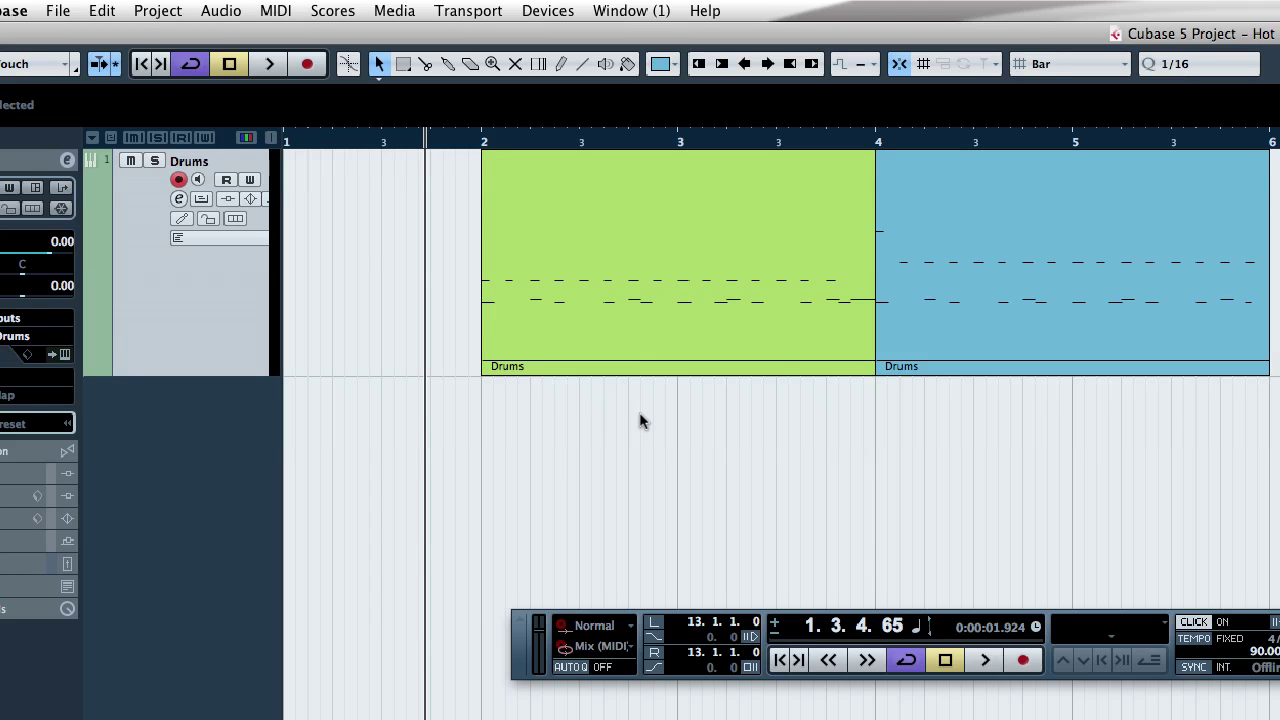
pyautogui.press('.')
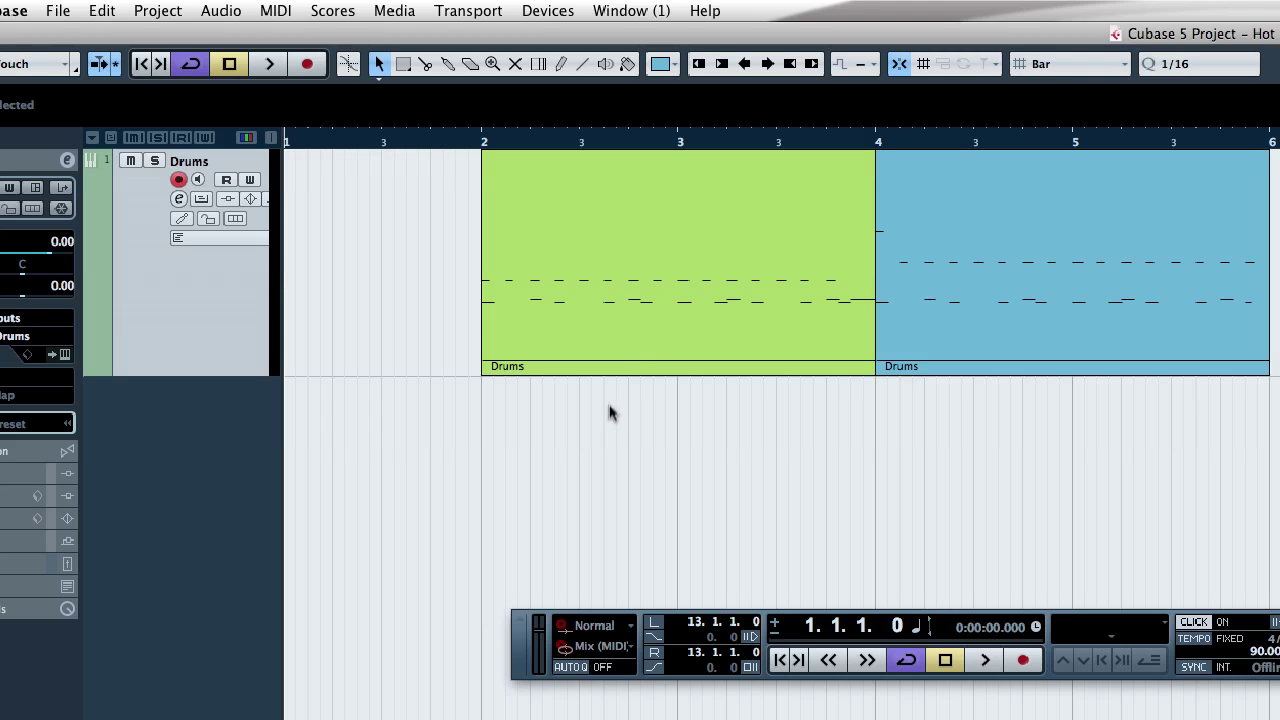
# - Set the loop range to the green part, then to the blue Drums part at bars 4–6
pyautogui.click(605, 352)
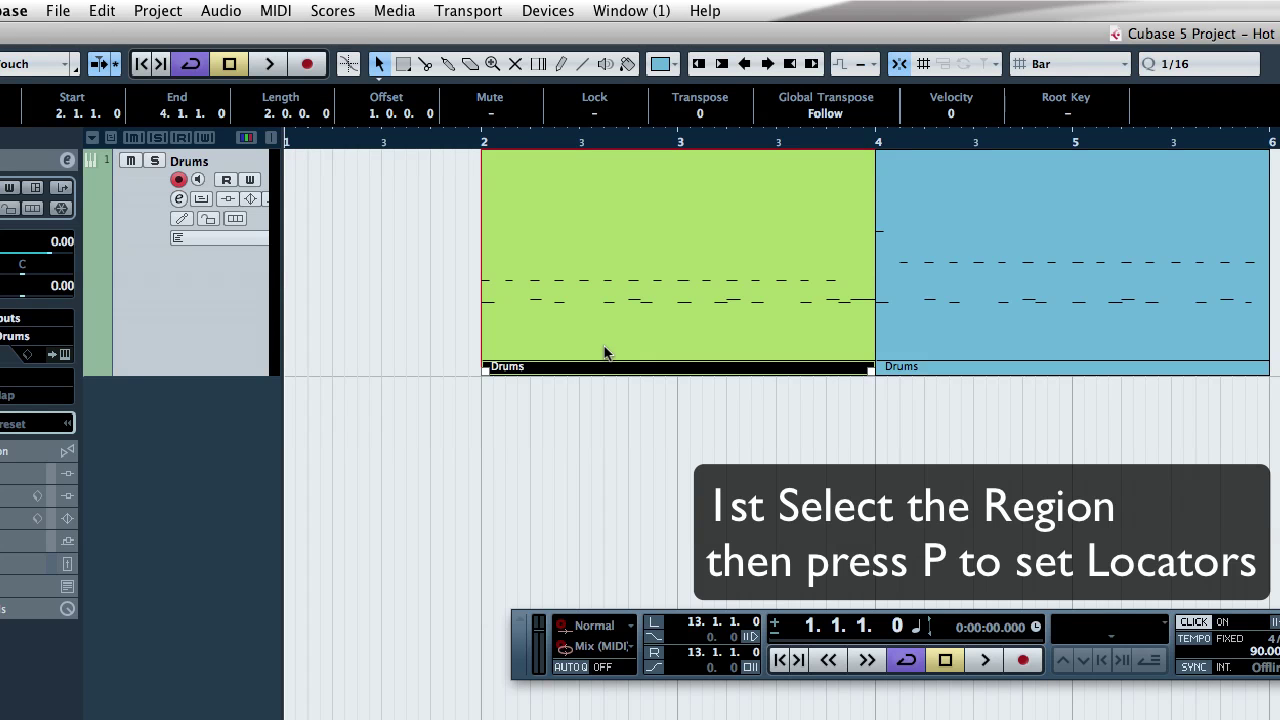
pyautogui.press('p')
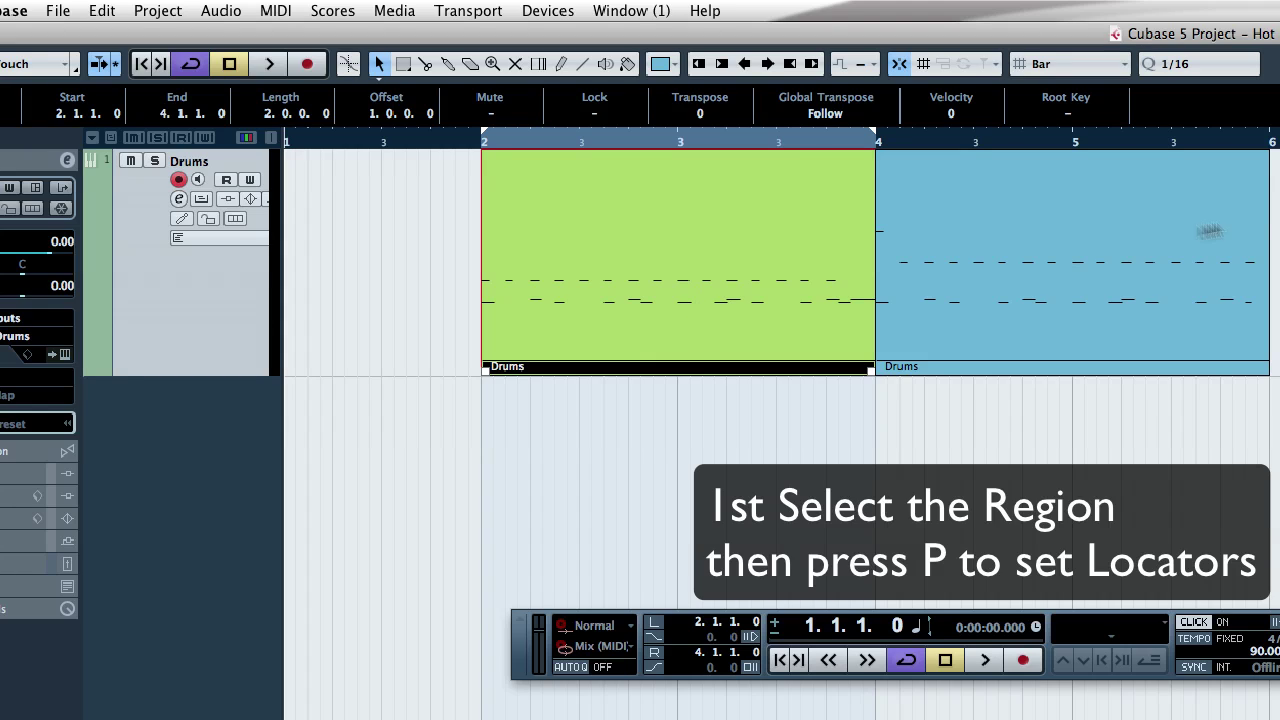
pyautogui.click(1175, 251)
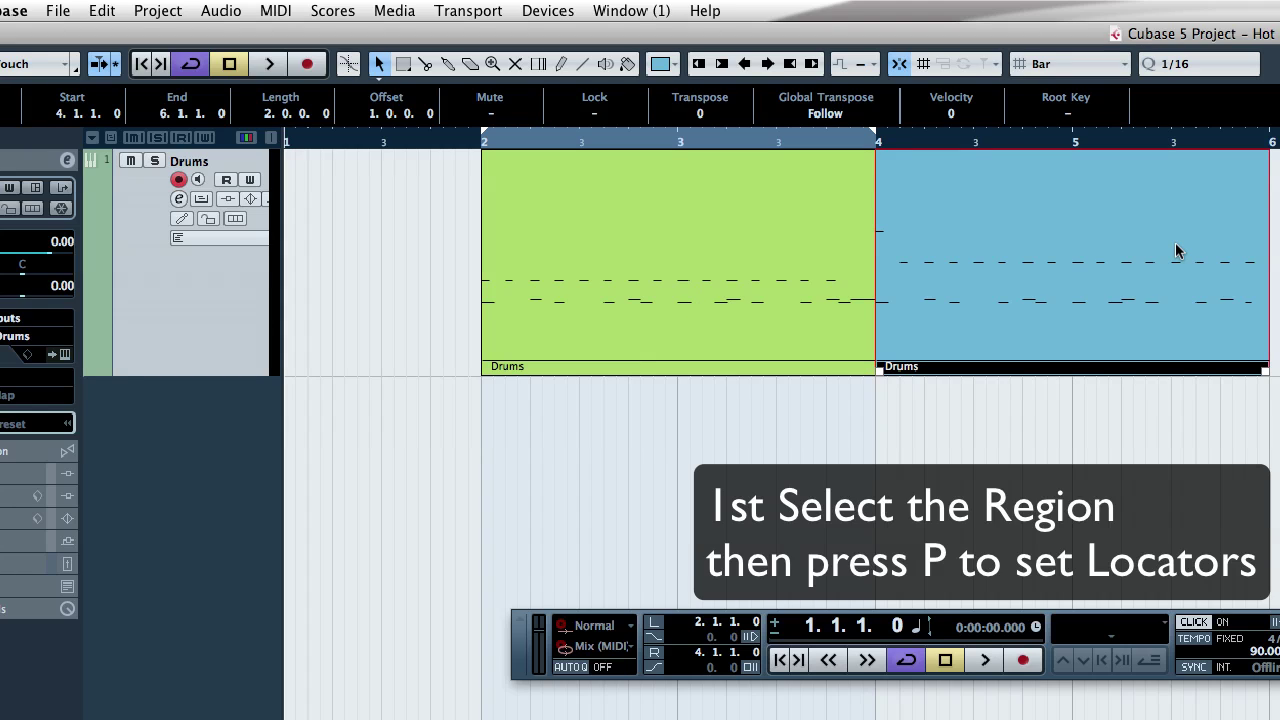
pyautogui.press('p')
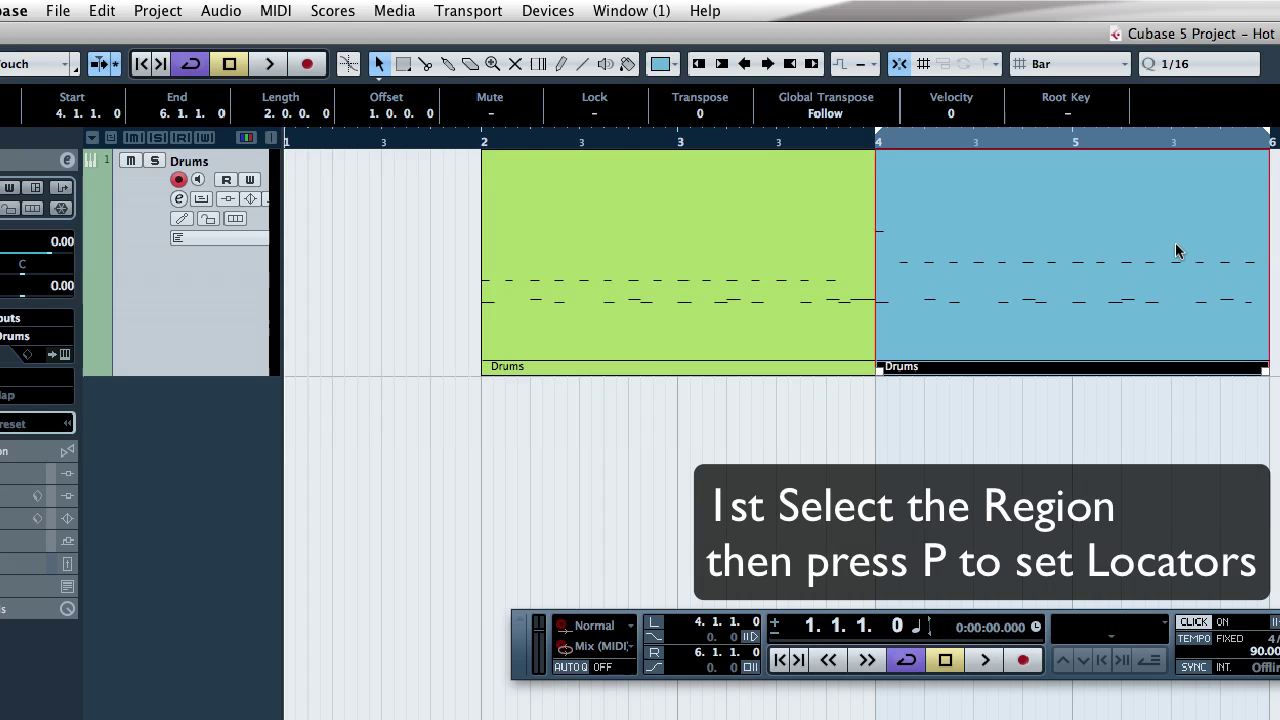
# - Play the cycle from bar 4, then from bar 5, letting it loop around
pyautogui.click(871, 147)
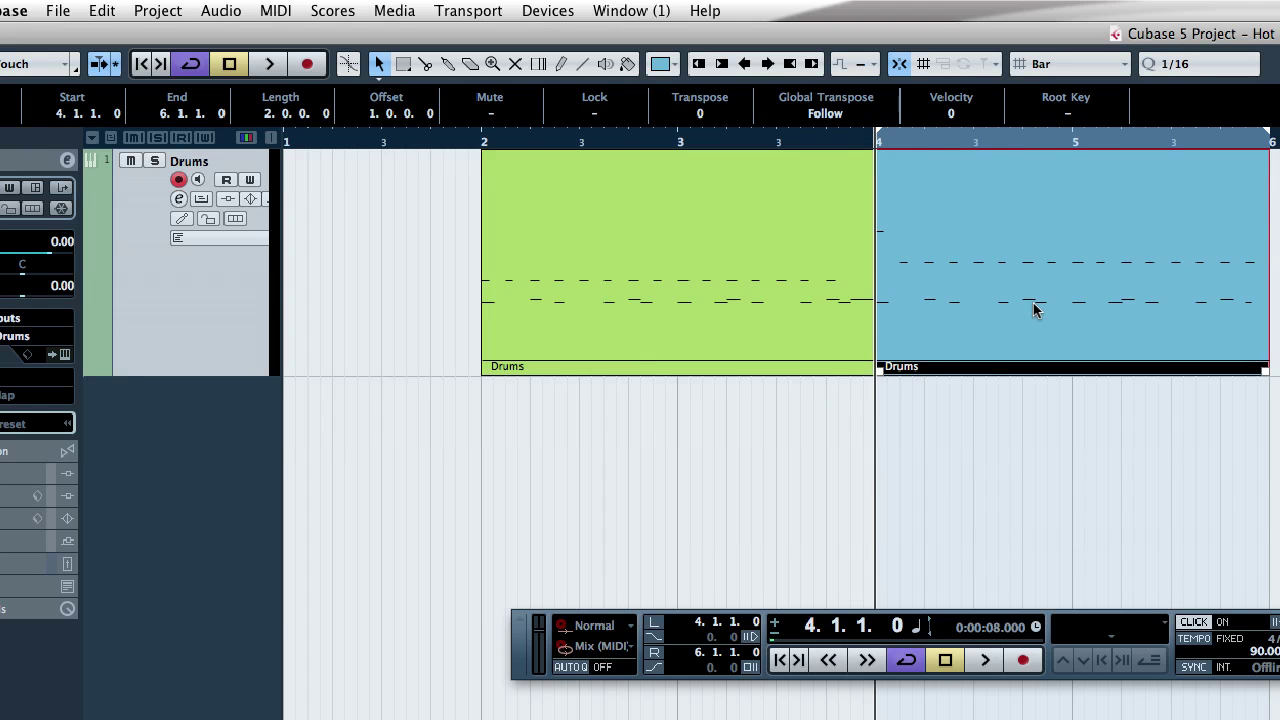
pyautogui.press('space')
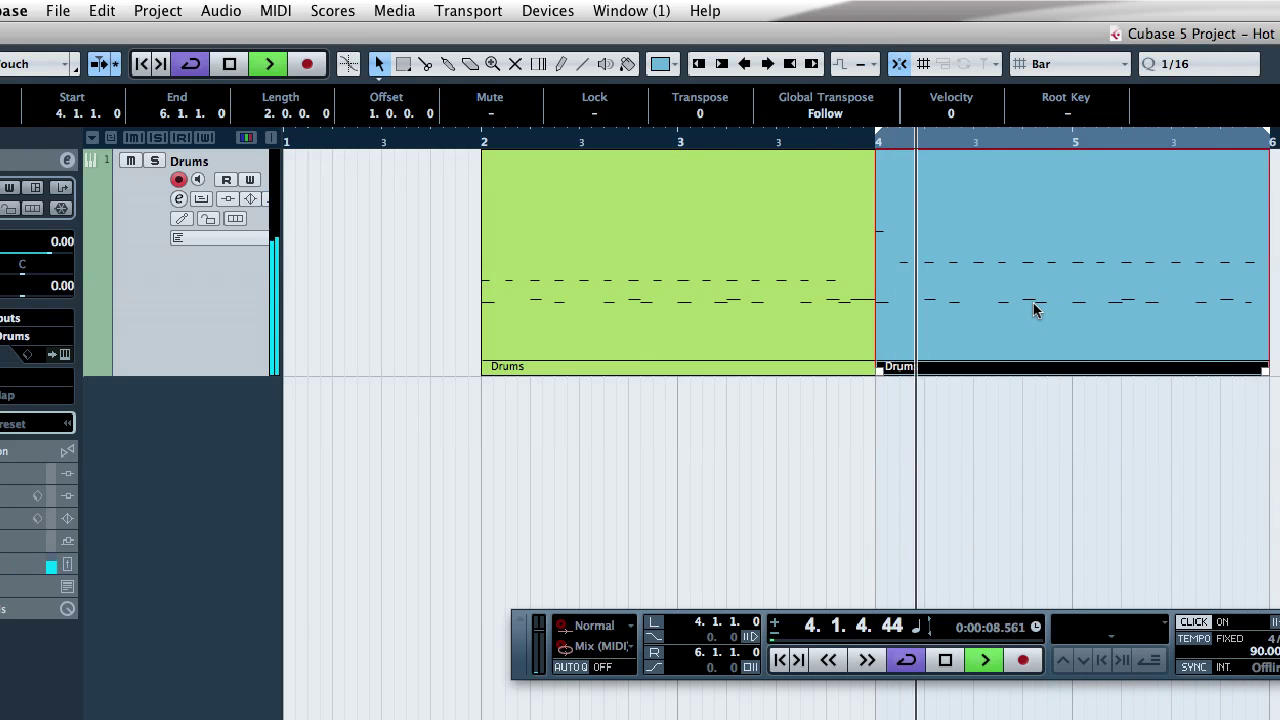
pyautogui.press('space')
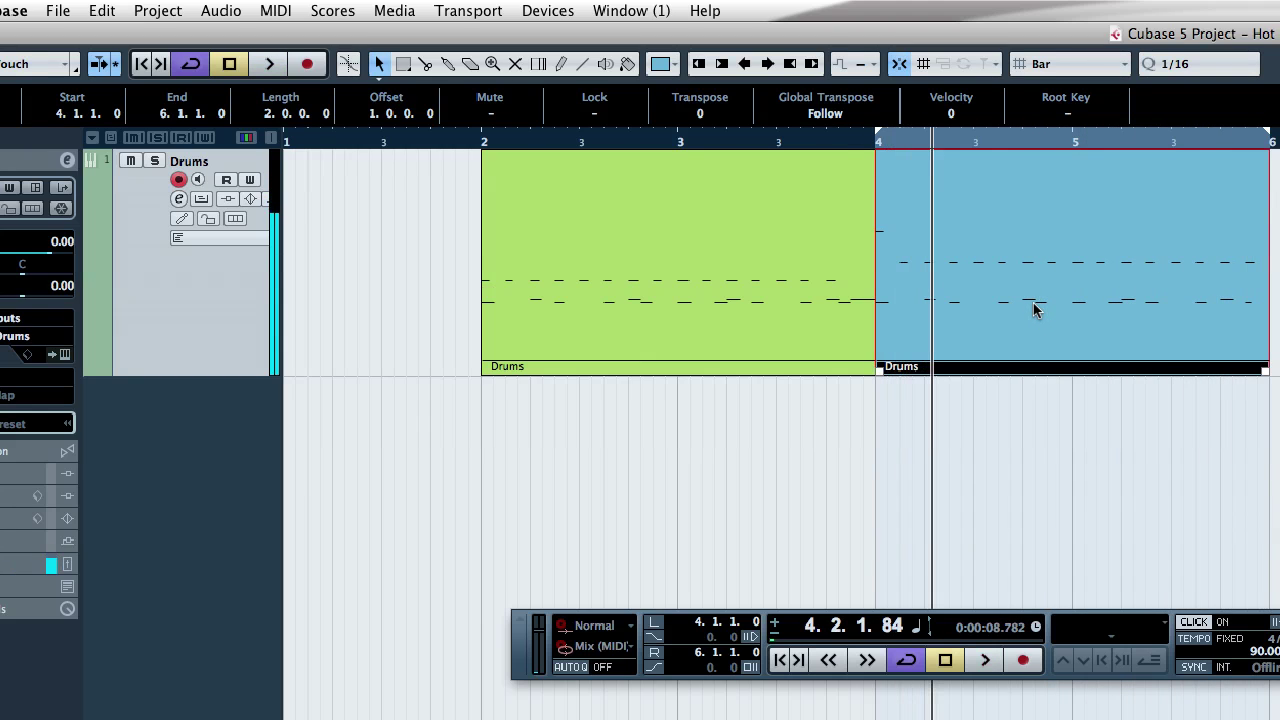
pyautogui.click(1109, 141)
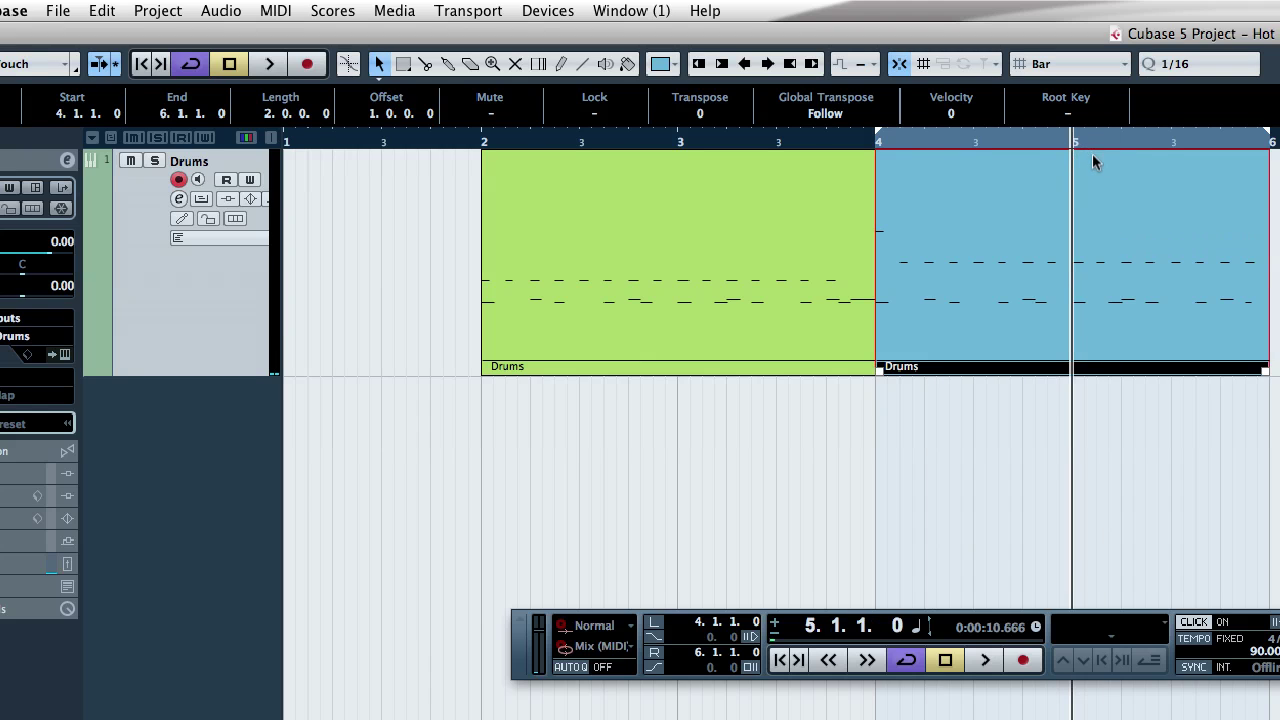
pyautogui.press('space')
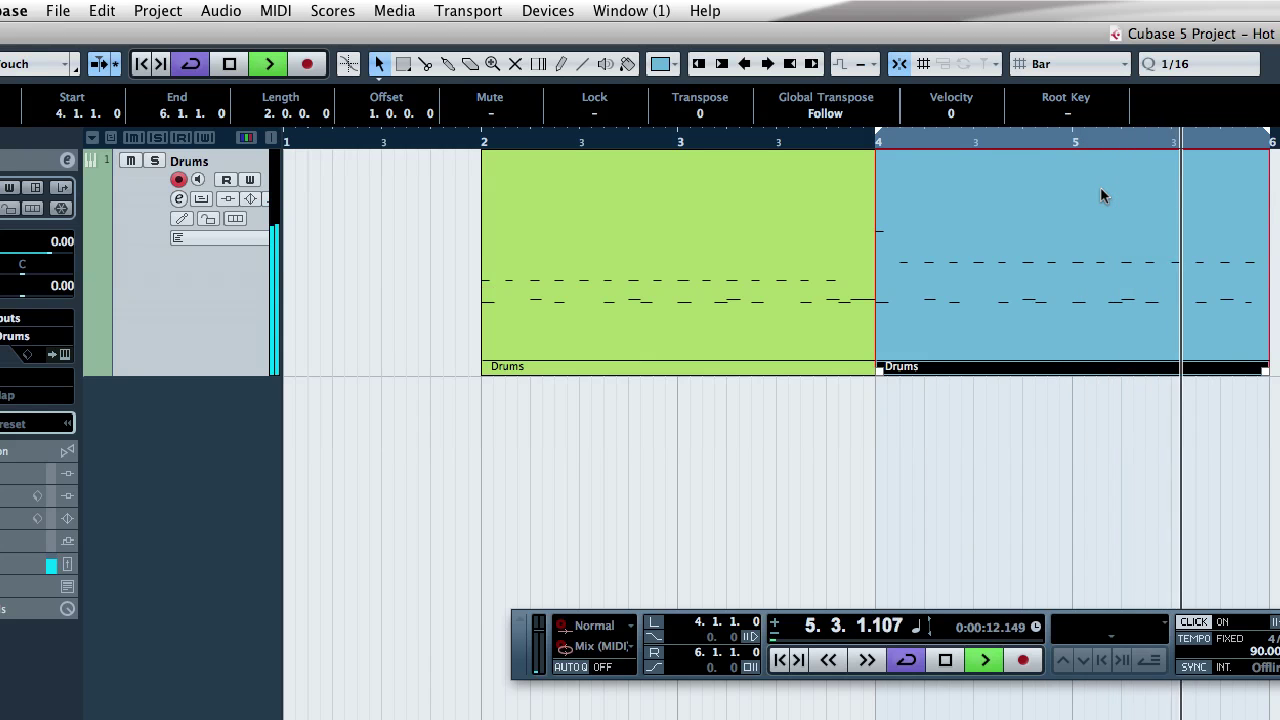
pyautogui.press('space')
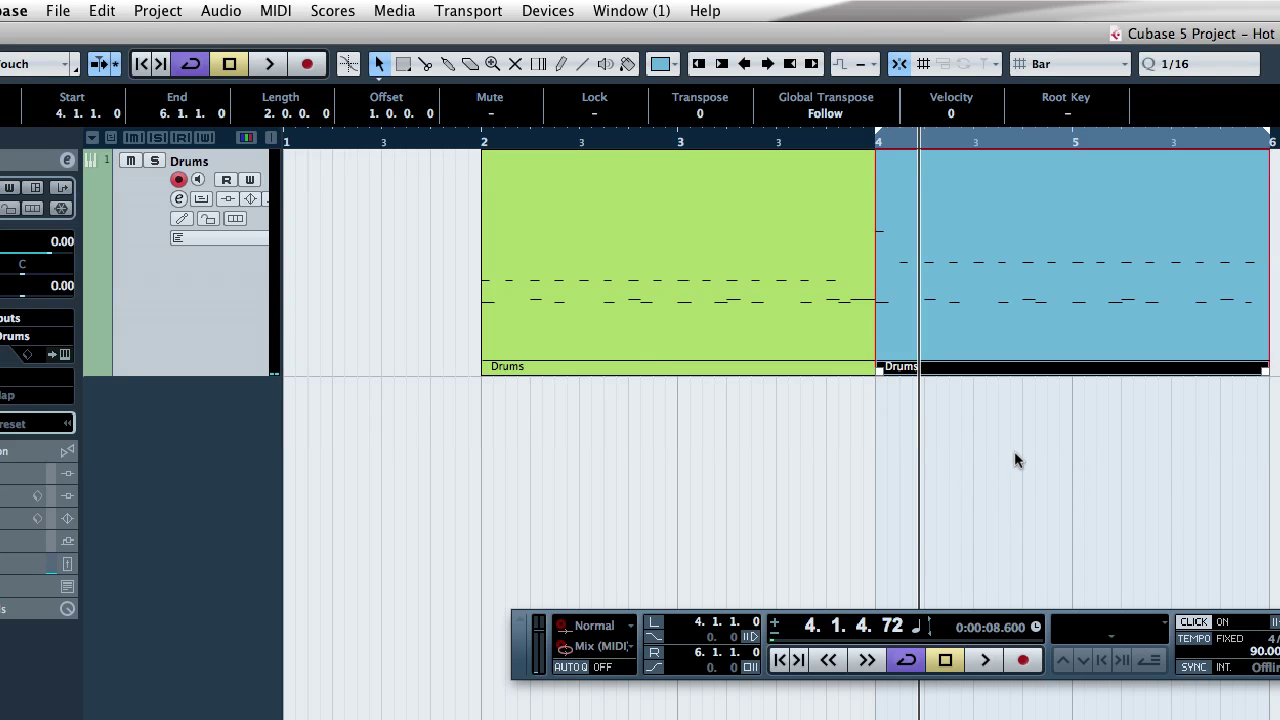
# - Select both Drums parts, set locators to bars 2–6, play briefly, then jump to the left locator
pyautogui.moveTo(1040, 451); pyautogui.dragTo(706, 329)
pyautogui.moveTo(1029, 515); pyautogui.dragTo(688, 285)
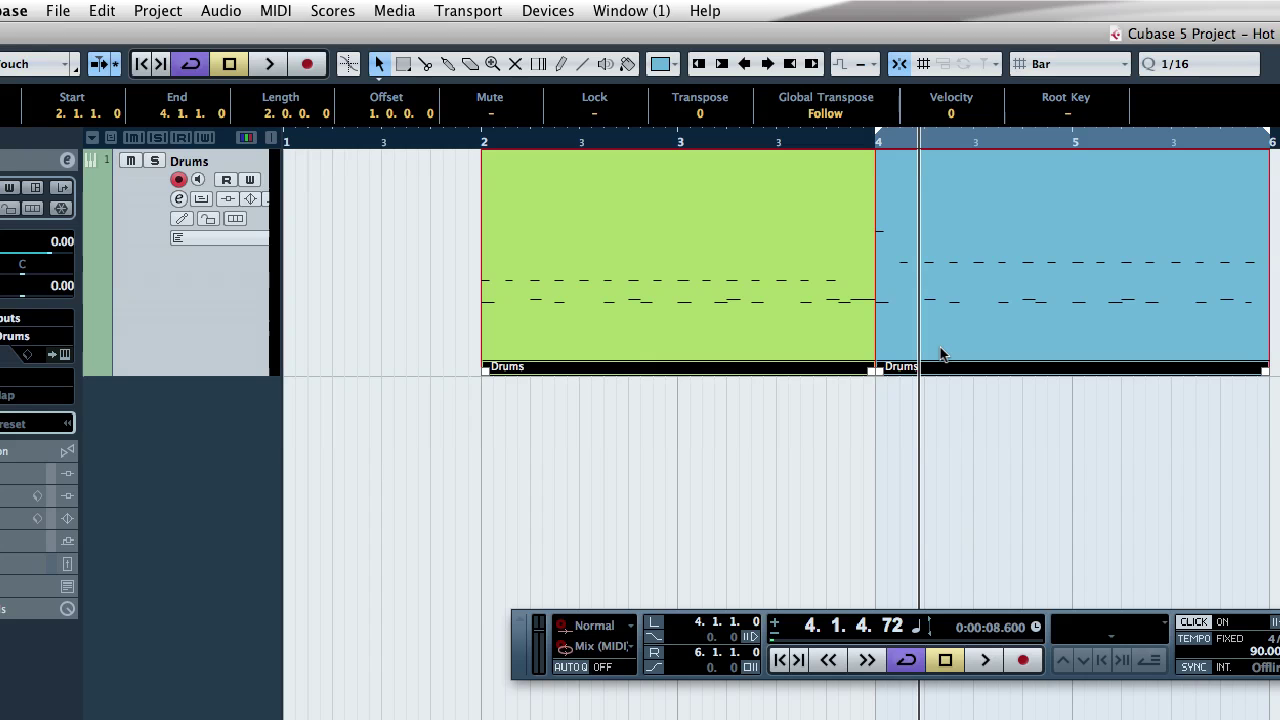
pyautogui.press('p')
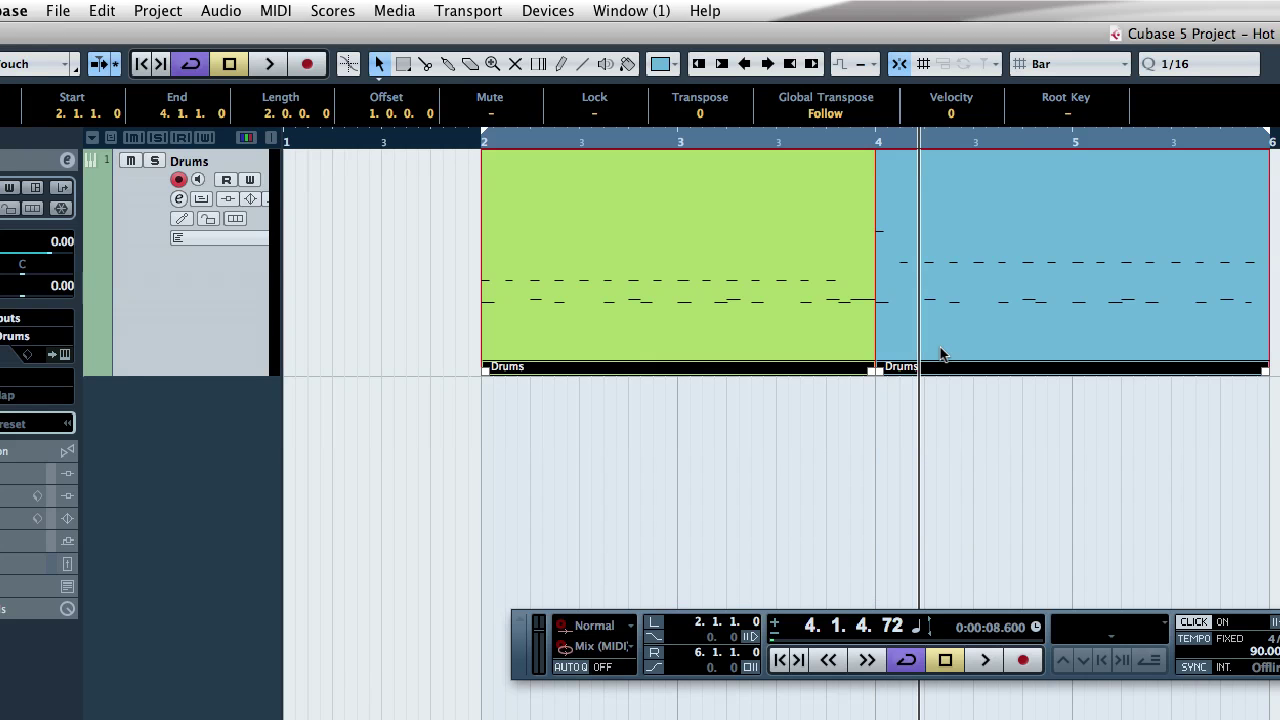
pyautogui.press('space')
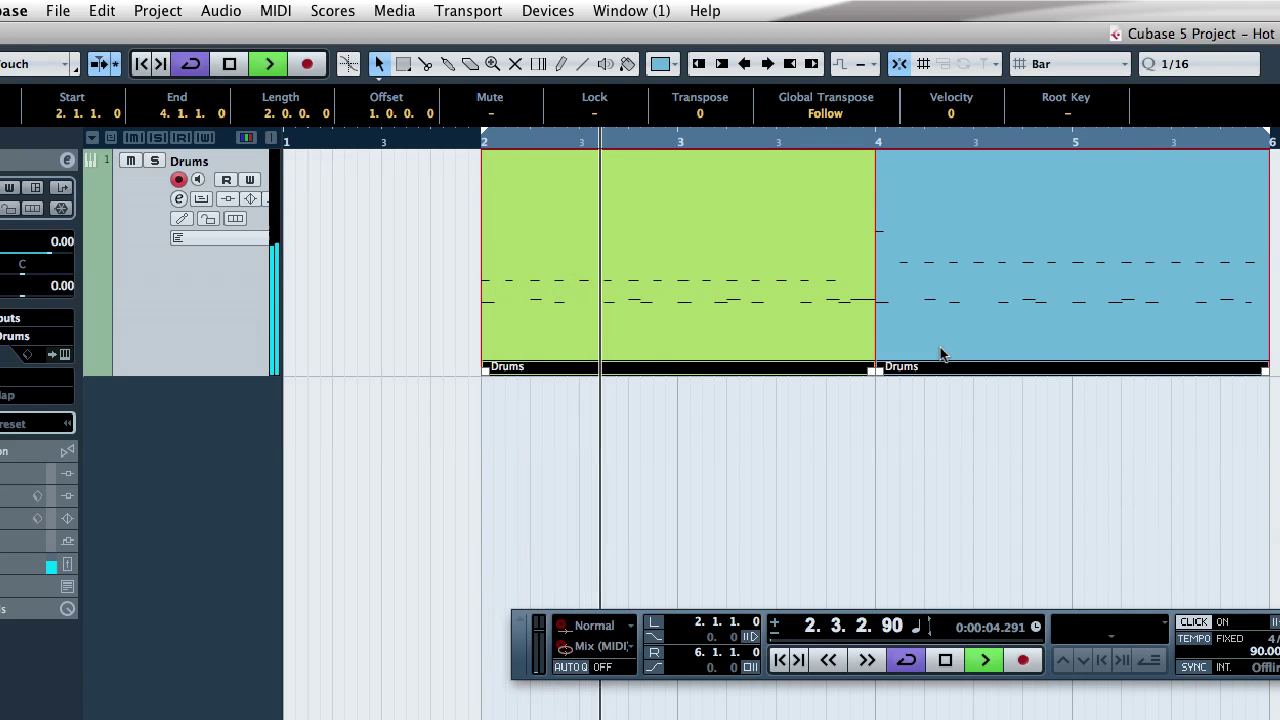
pyautogui.press('space')
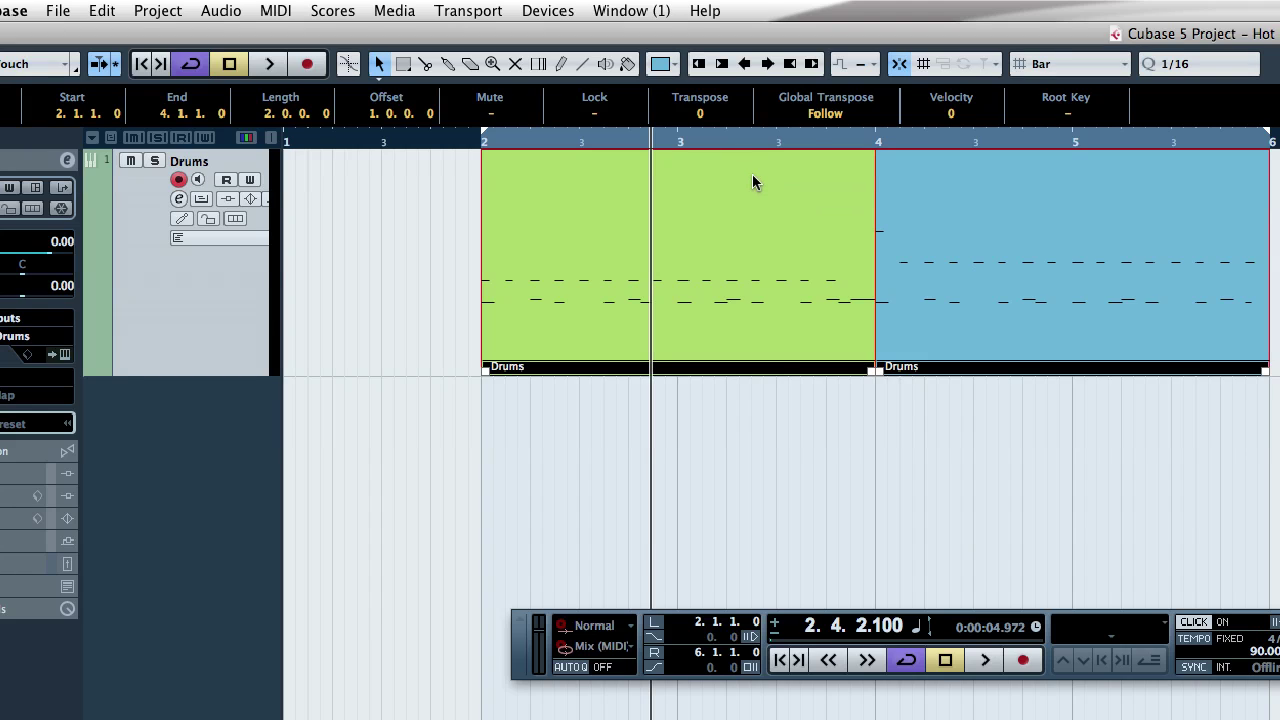
pyautogui.press('KP_1')
# - Shift the cycle range to bars 4–8 and back, then move it to bars 8–10
pyautogui.press('KP_Decimal')
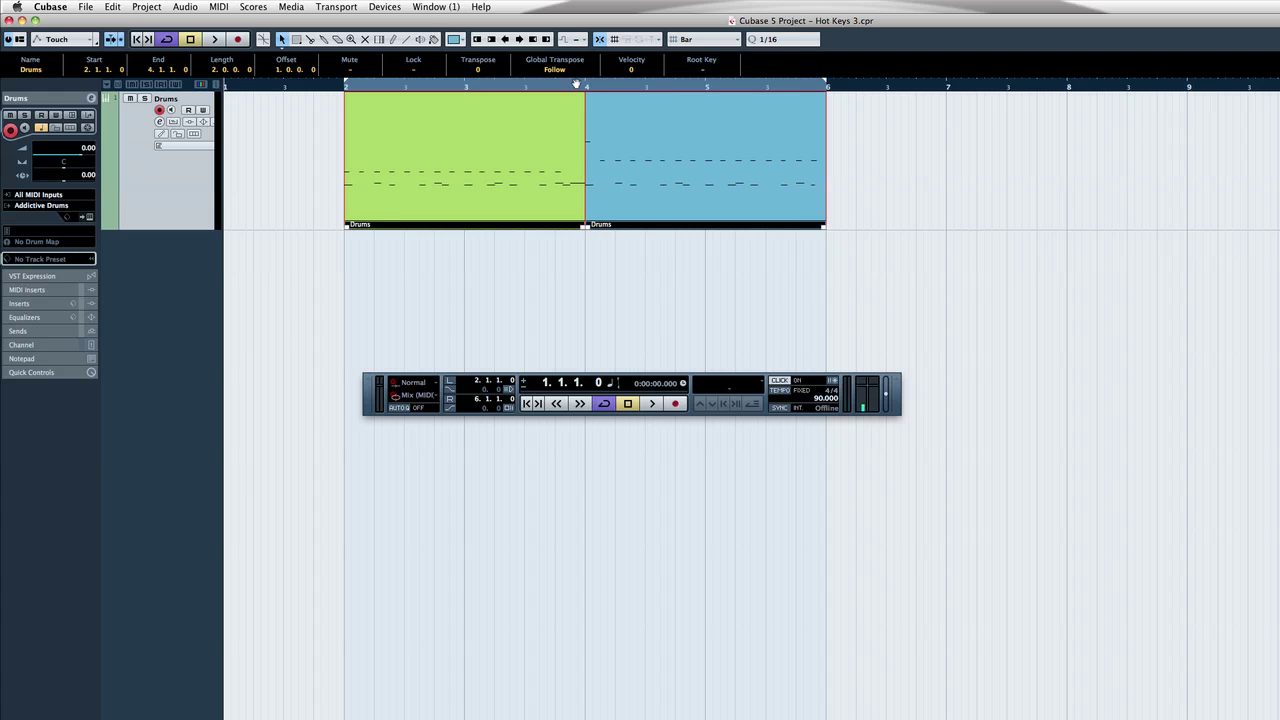
pyautogui.moveTo(576, 84); pyautogui.dragTo(778, 85)
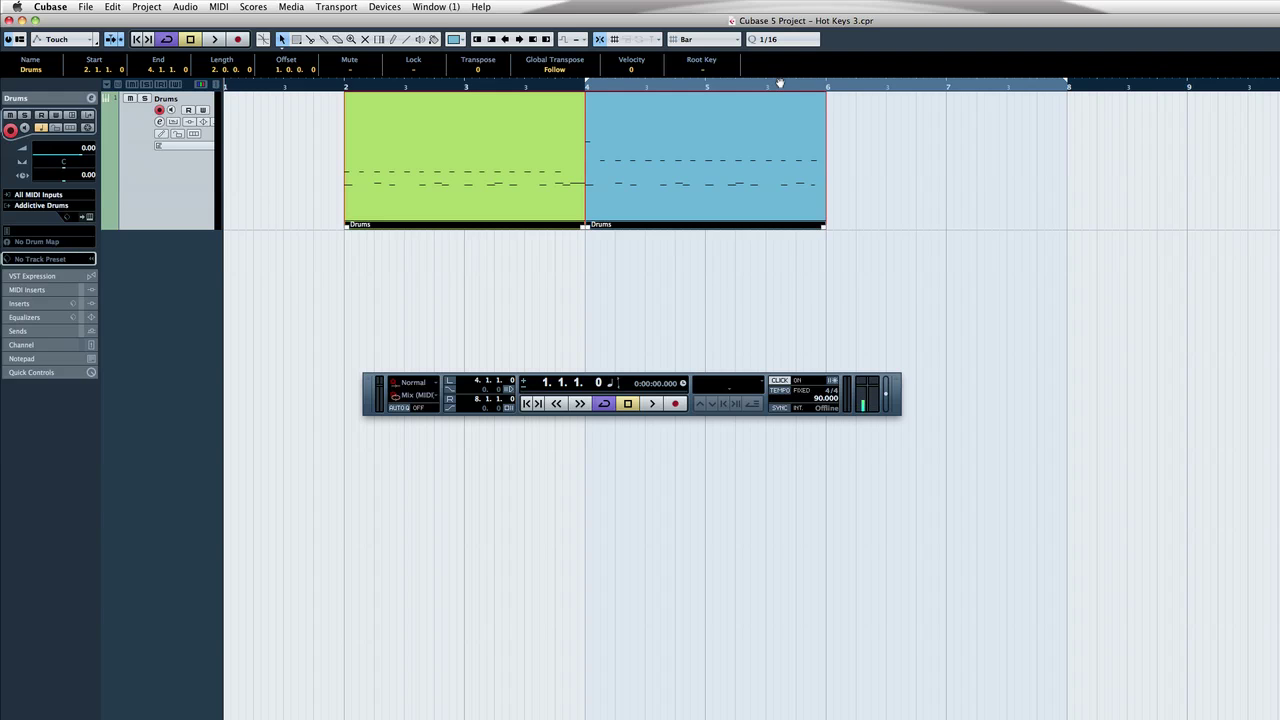
pyautogui.moveTo(780, 84); pyautogui.dragTo(575, 88)
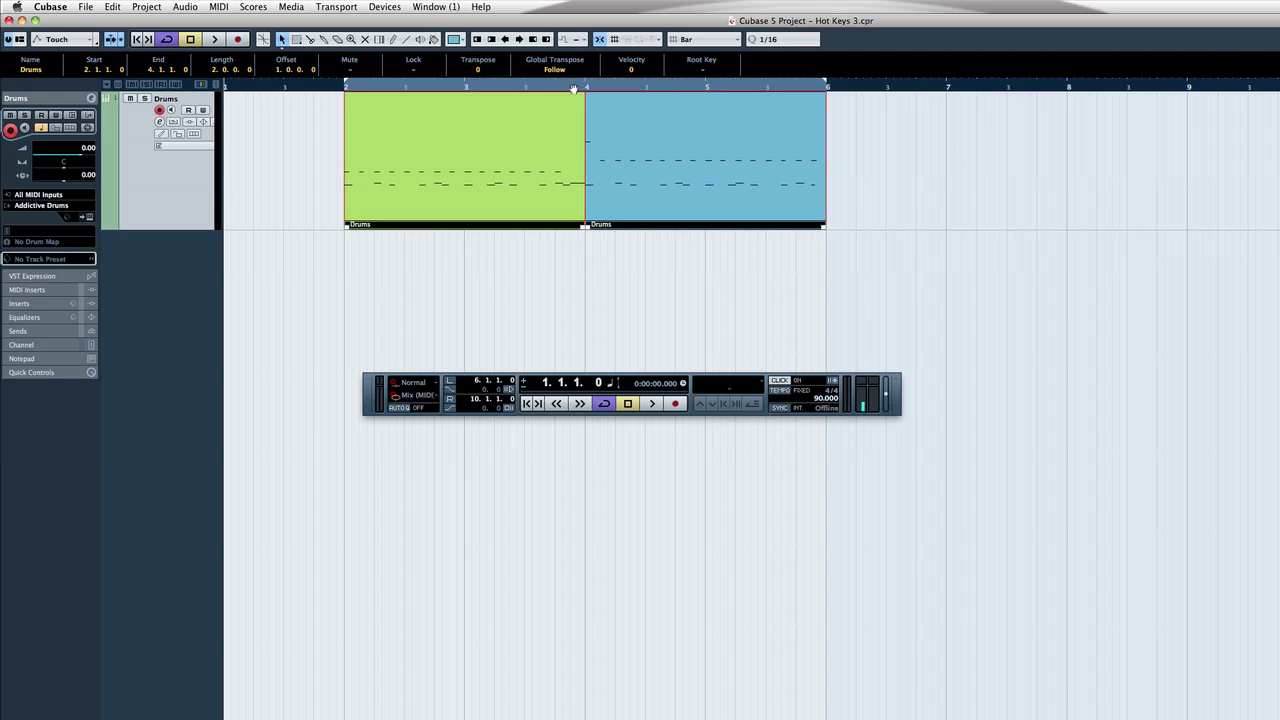
pyautogui.click(1008, 252)
pyautogui.keyDown('ctrl'); pyautogui.click(1046, 76); pyautogui.keyUp('ctrl')
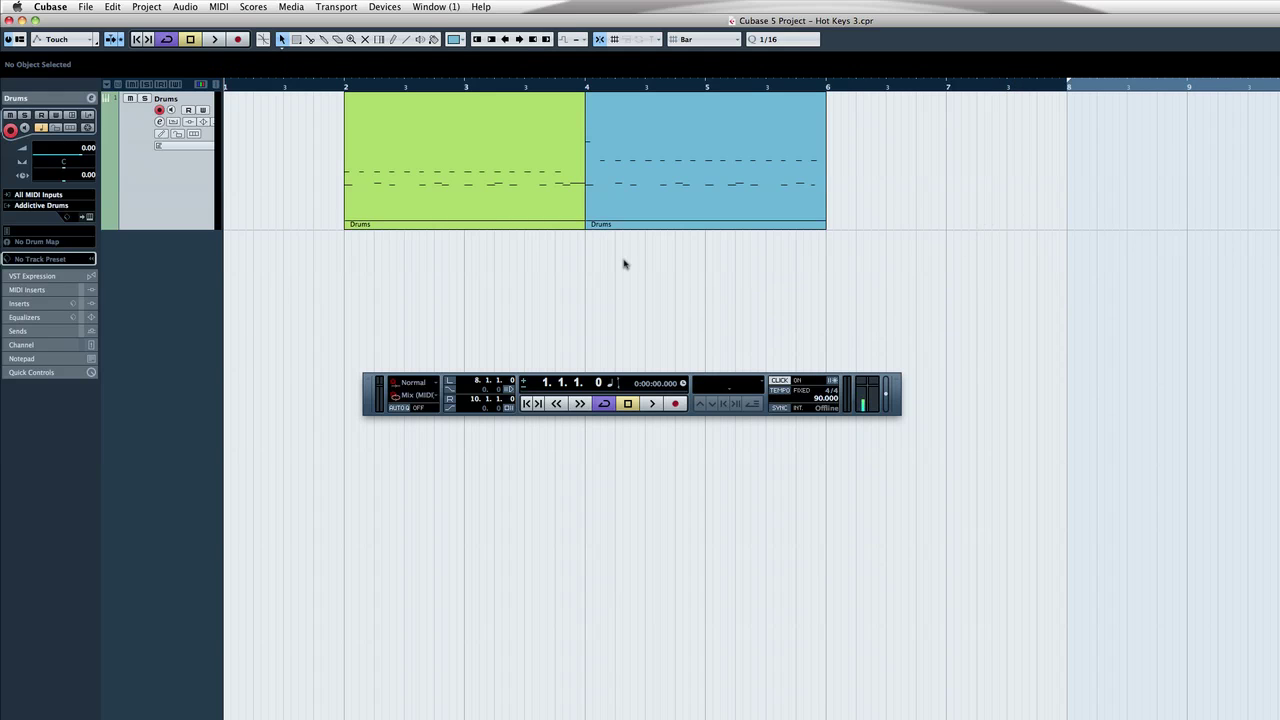
# - Set the cycle to the green part's bars 2–4 and step the cursor across part edges to bar 7
pyautogui.click(517, 173)
pyautogui.press('p')
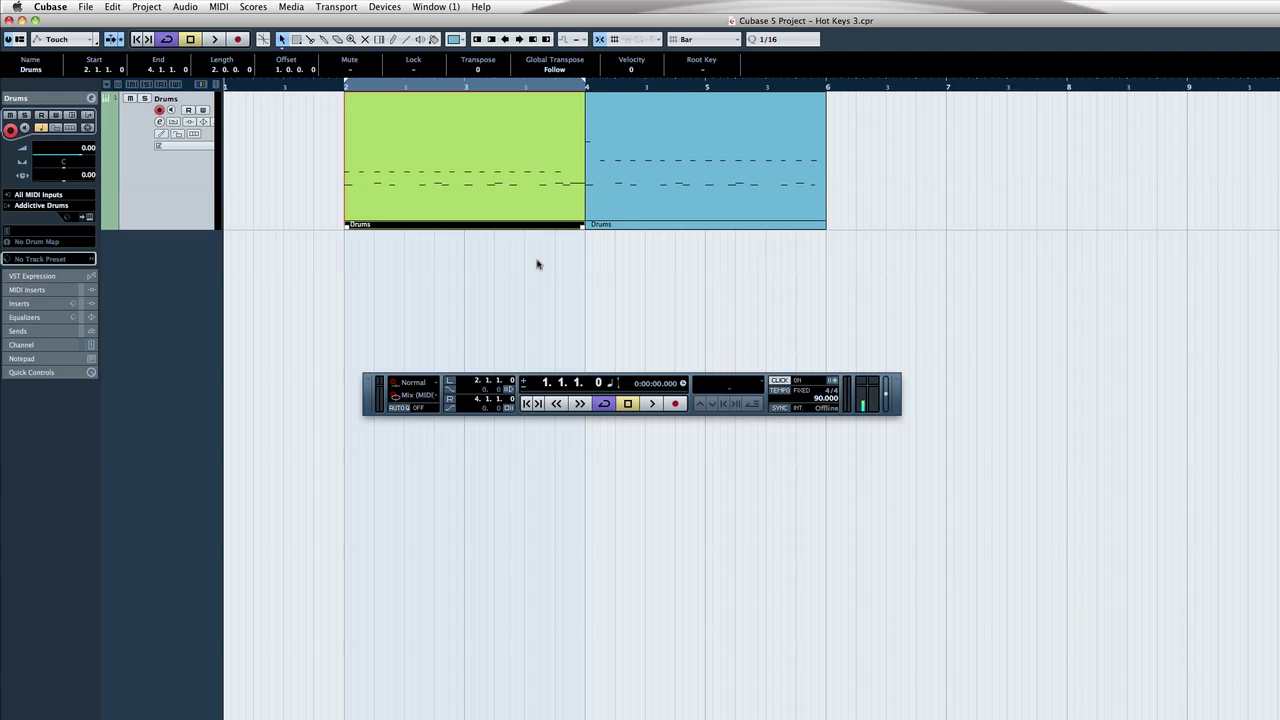
pyautogui.press('KP_1')
pyautogui.press('KP_2')
pyautogui.press('KP_3')
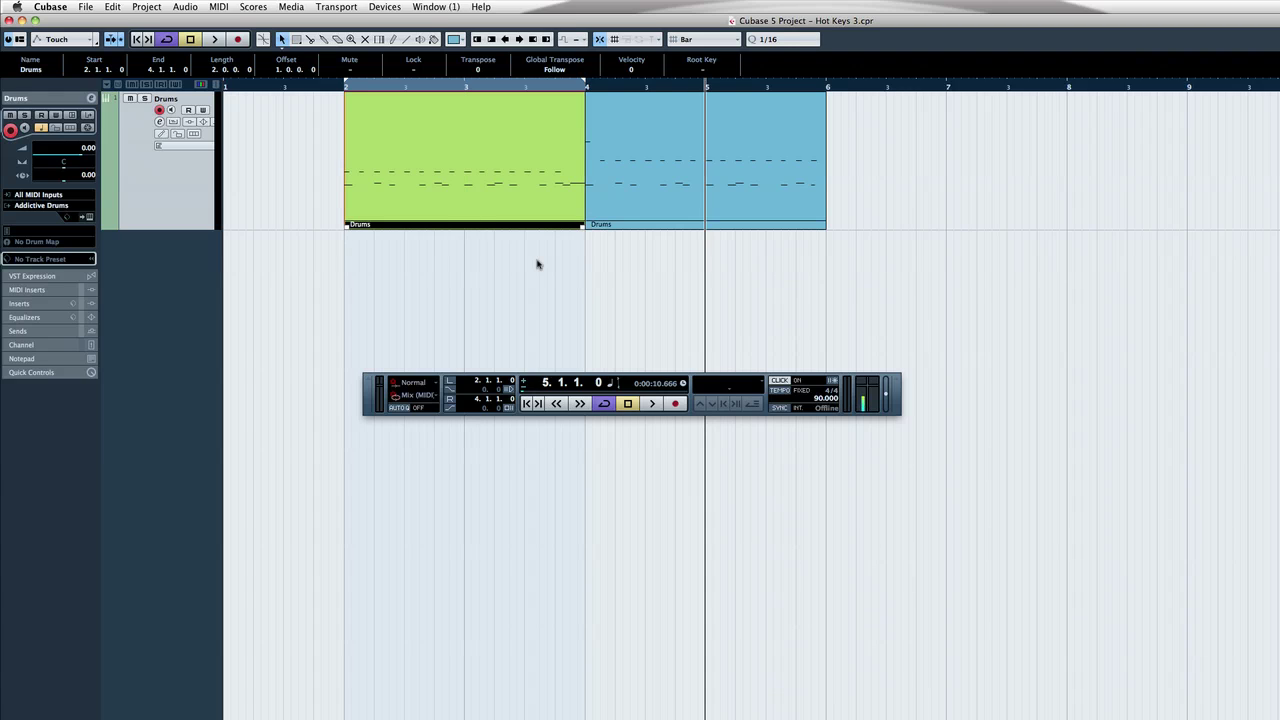
pyautogui.press('KP_1')
pyautogui.press('KP_4')
pyautogui.press('KP_3')
pyautogui.press('KP_5')
pyautogui.press('KP_3')
pyautogui.press('KP_4')
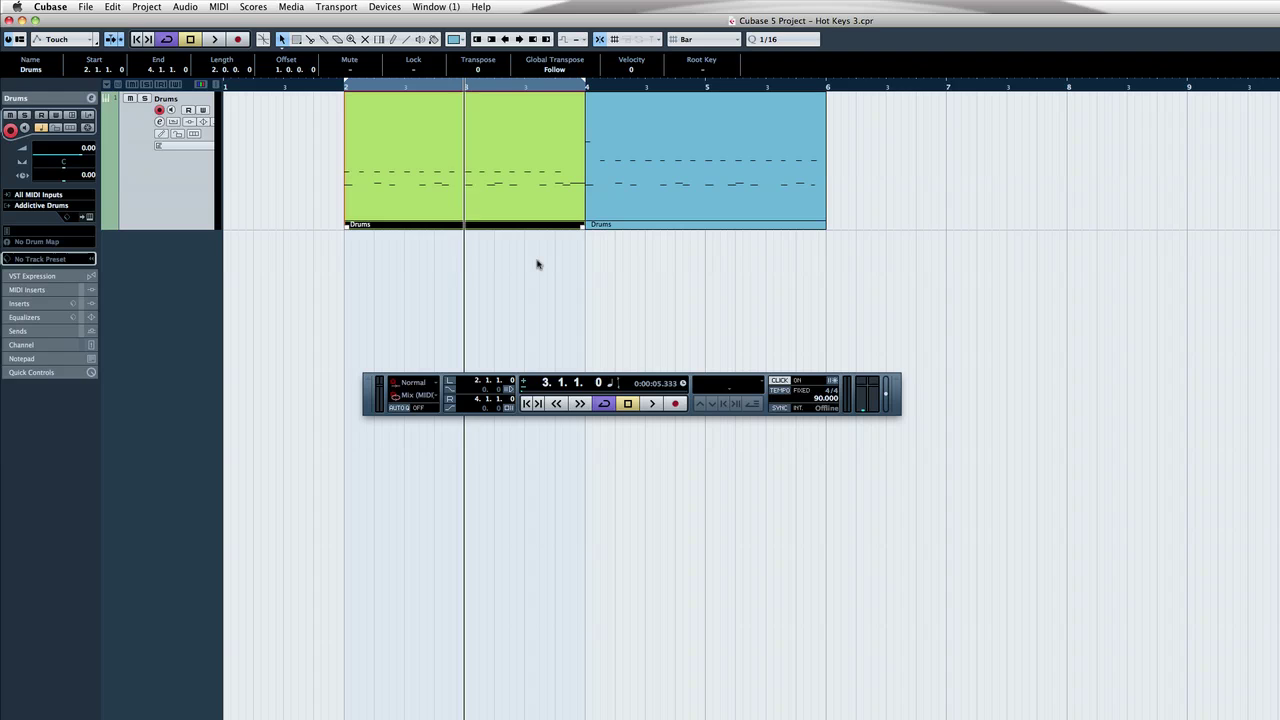
pyautogui.press('KP_1')
pyautogui.press('KP_4')
pyautogui.press('KP_3')
pyautogui.press('KP_6')
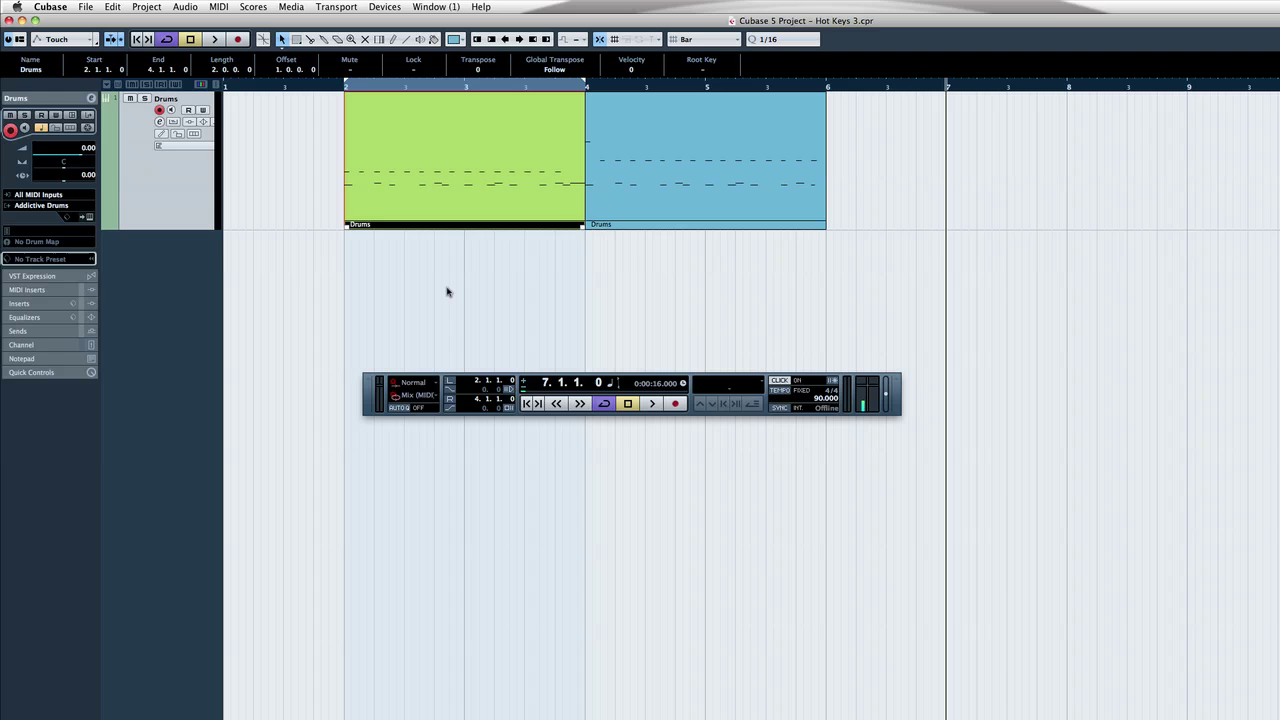
# - Play briefly from the project start, then park the cursor at bar 7
pyautogui.press('KP_Decimal')
pyautogui.press('KP_Enter')
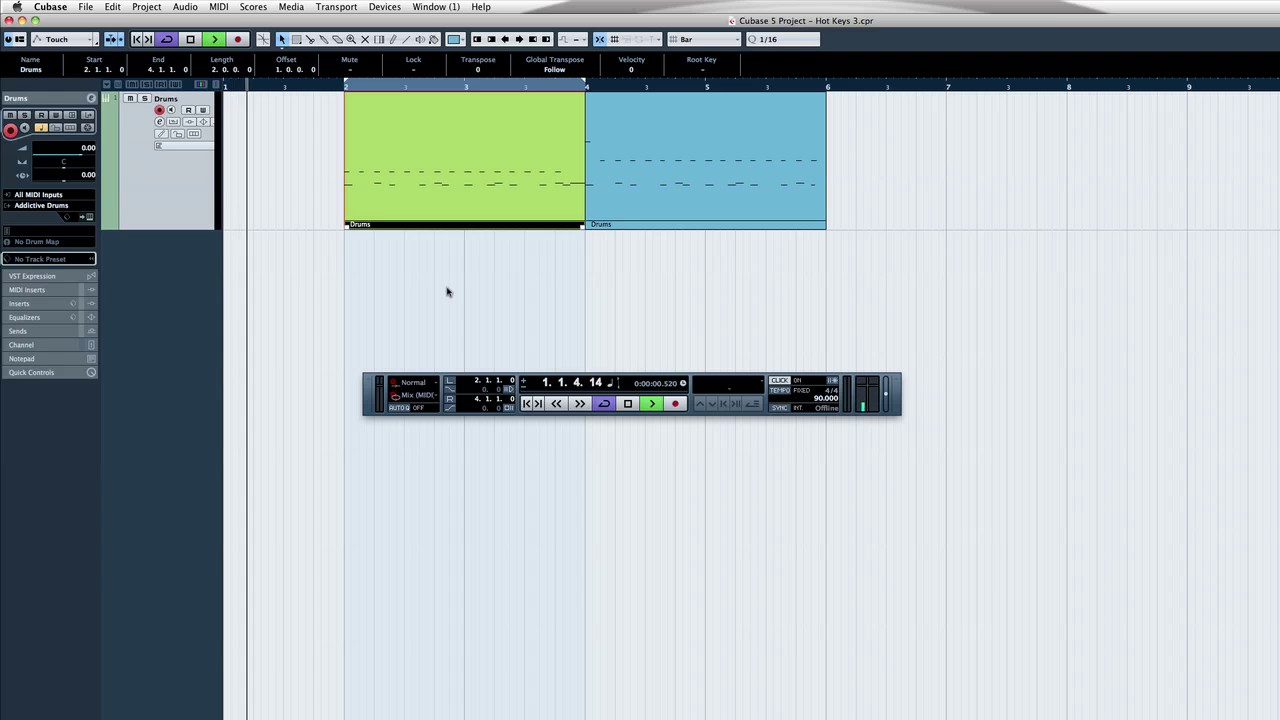
pyautogui.press('KP_0')
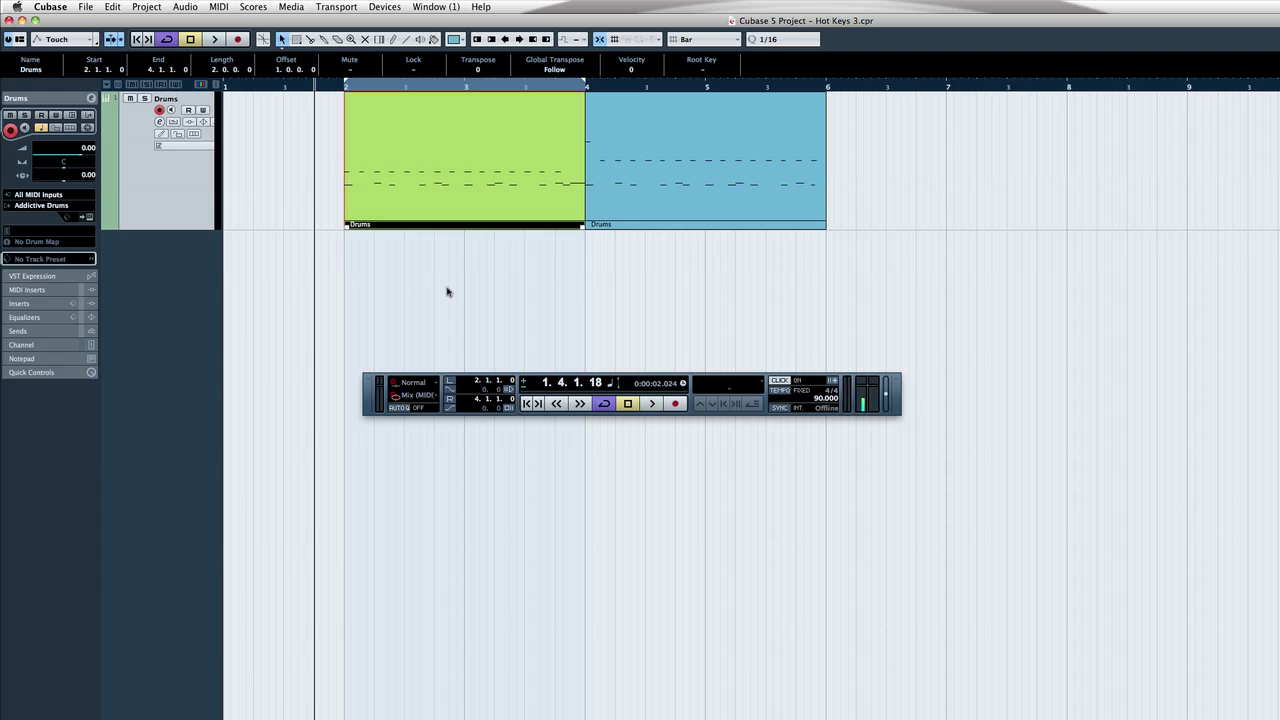
pyautogui.click(978, 92)
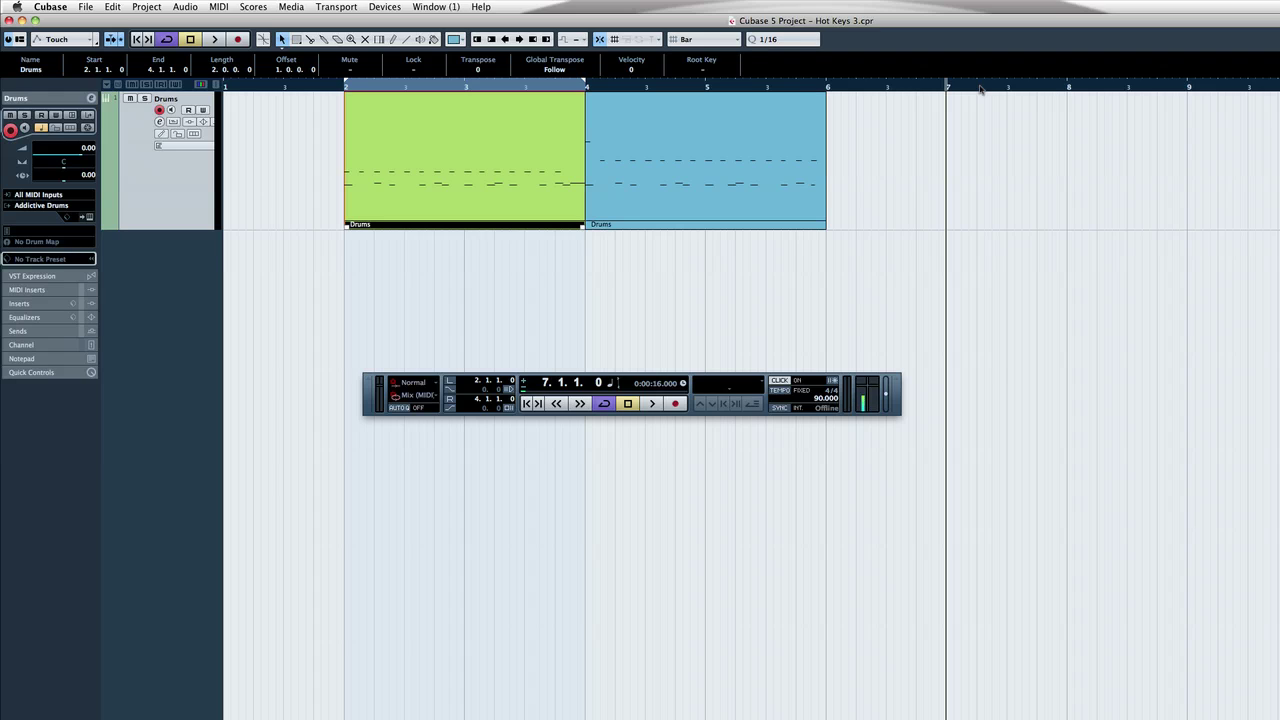
# - Jump the project cursor back and forth between the left and right locators
pyautogui.press('KP_1')
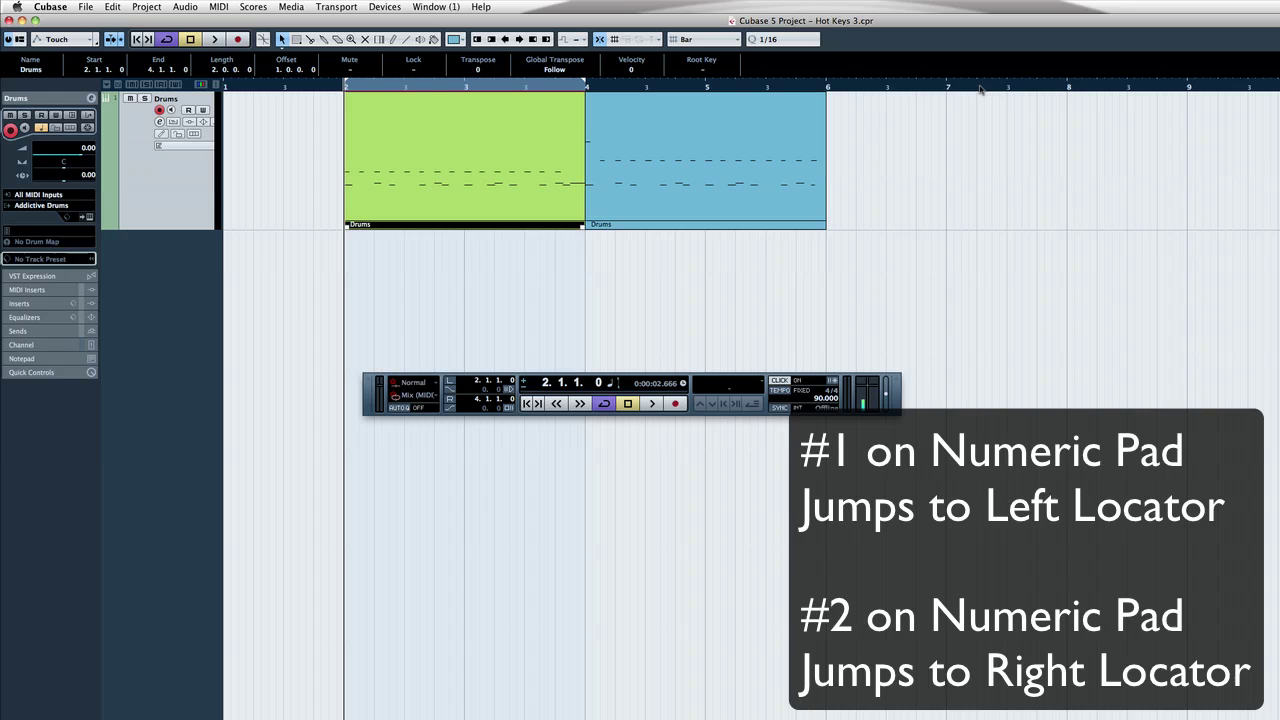
pyautogui.press('KP_2')
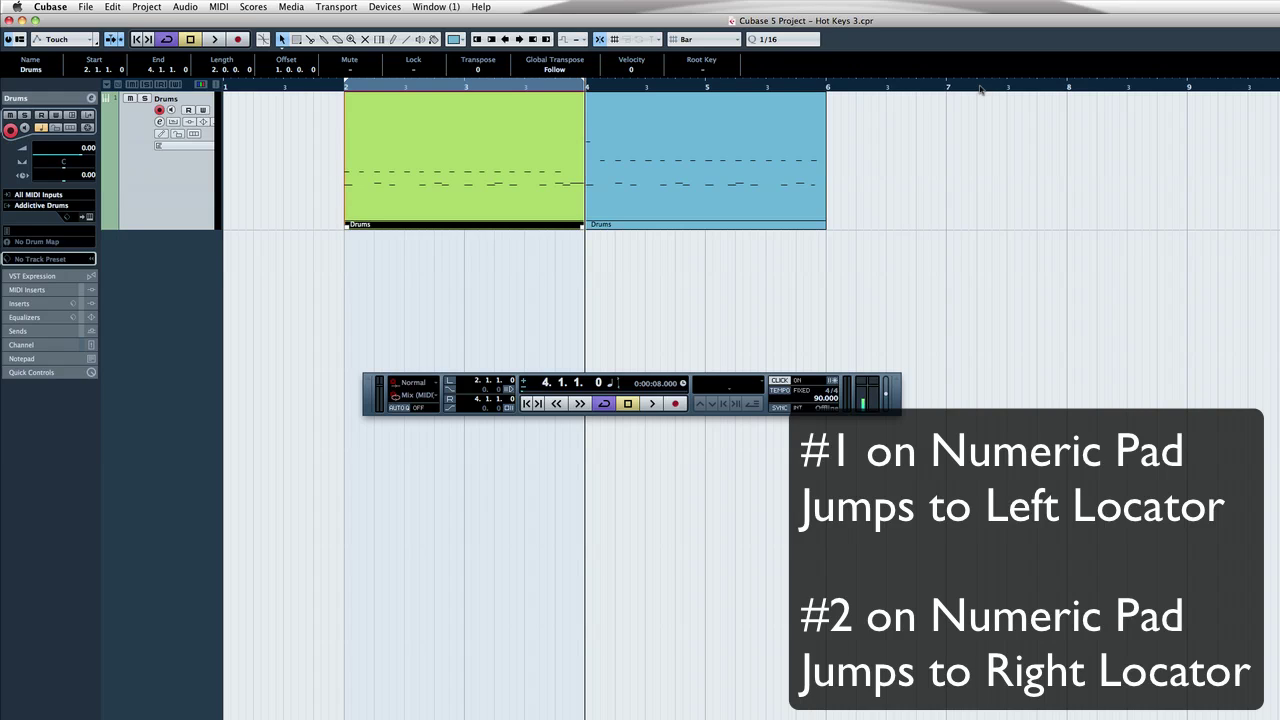
pyautogui.press('KP_1')
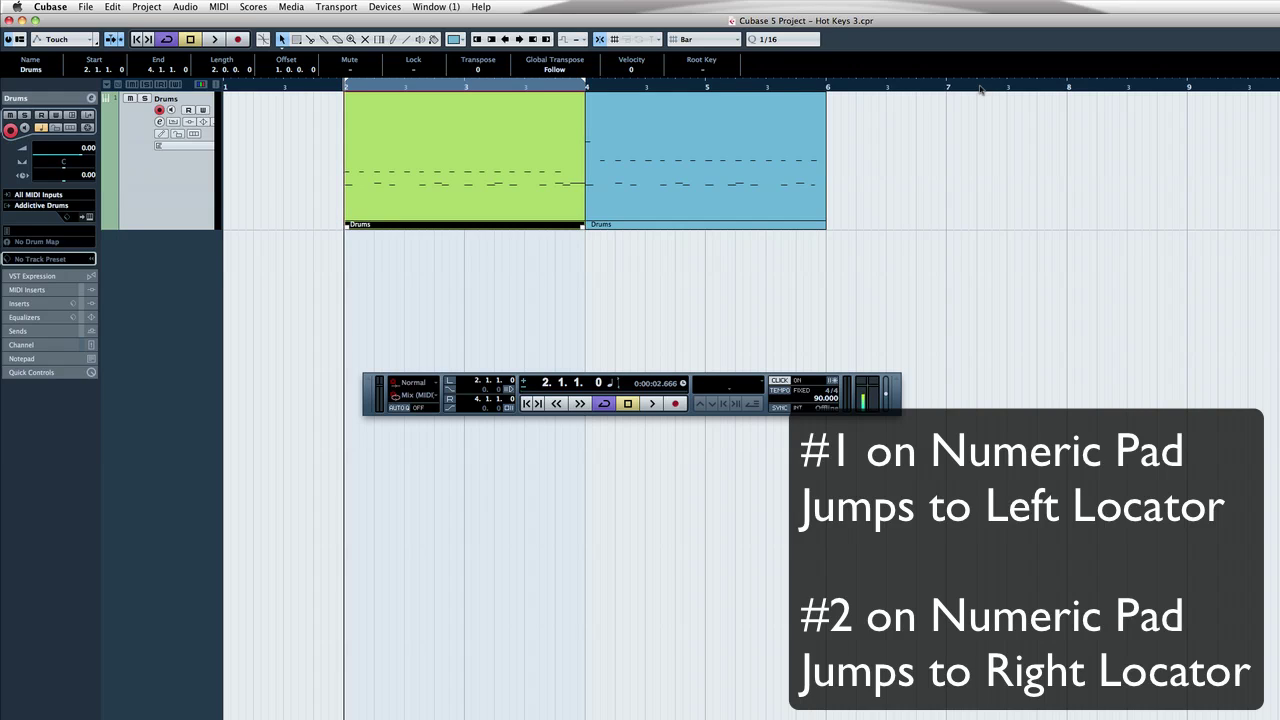
pyautogui.press('KP_2')
pyautogui.press('KP_1')
pyautogui.press('KP_2')
pyautogui.press('KP_1')
pyautogui.press('KP_2')
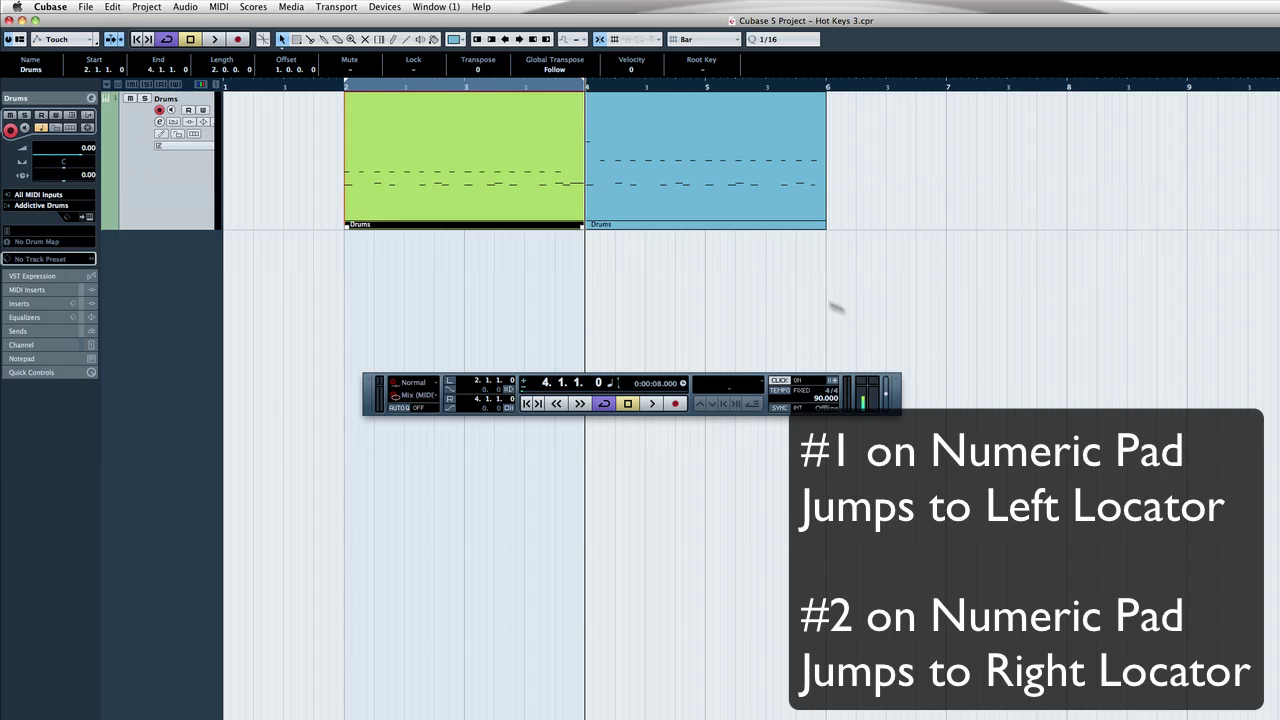
# - Set the locators around both Drums parts (bars 2–6) and check each locator position
pyautogui.moveTo(829, 305); pyautogui.dragTo(450, 145)
pyautogui.press('p')
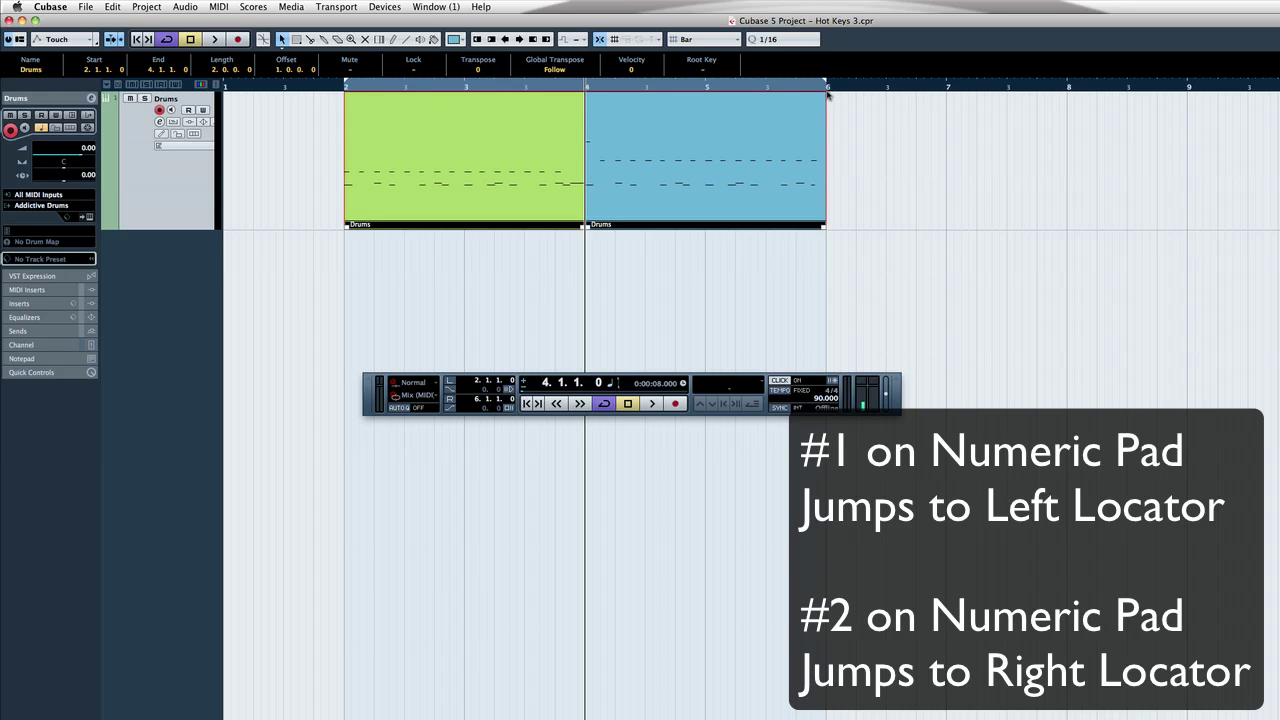
pyautogui.press('KP_1')
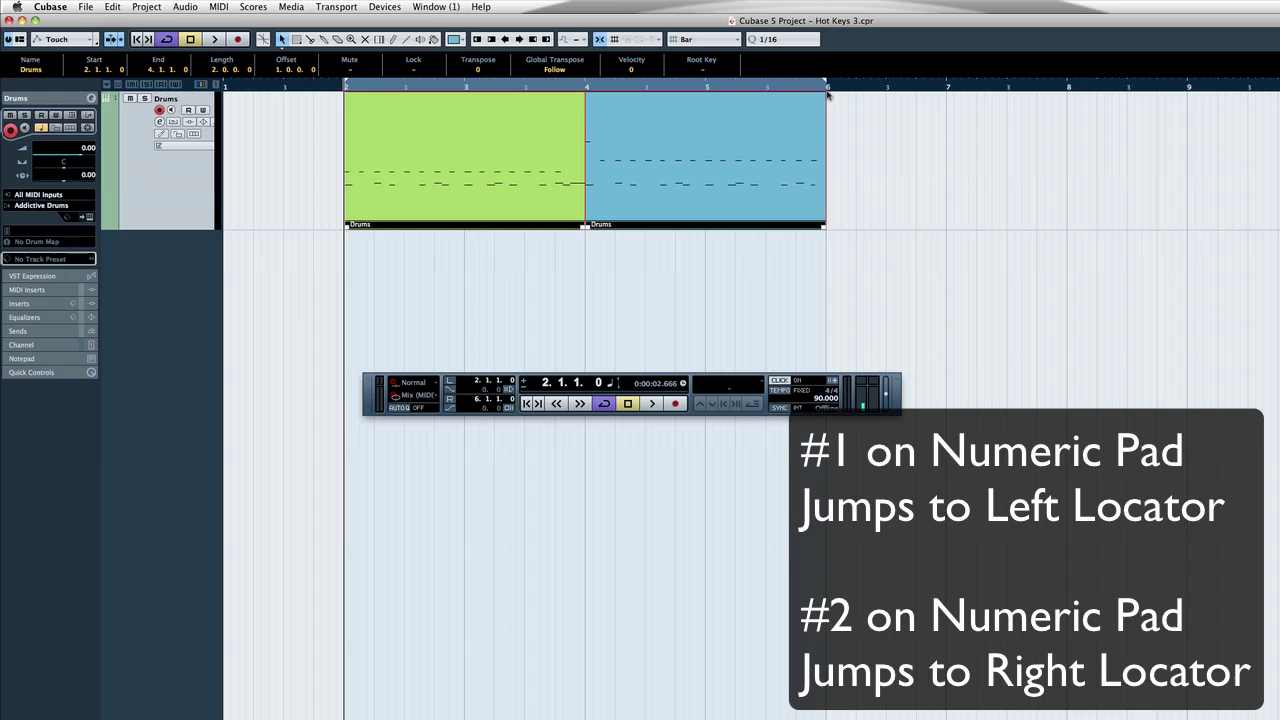
pyautogui.press('KP_2')
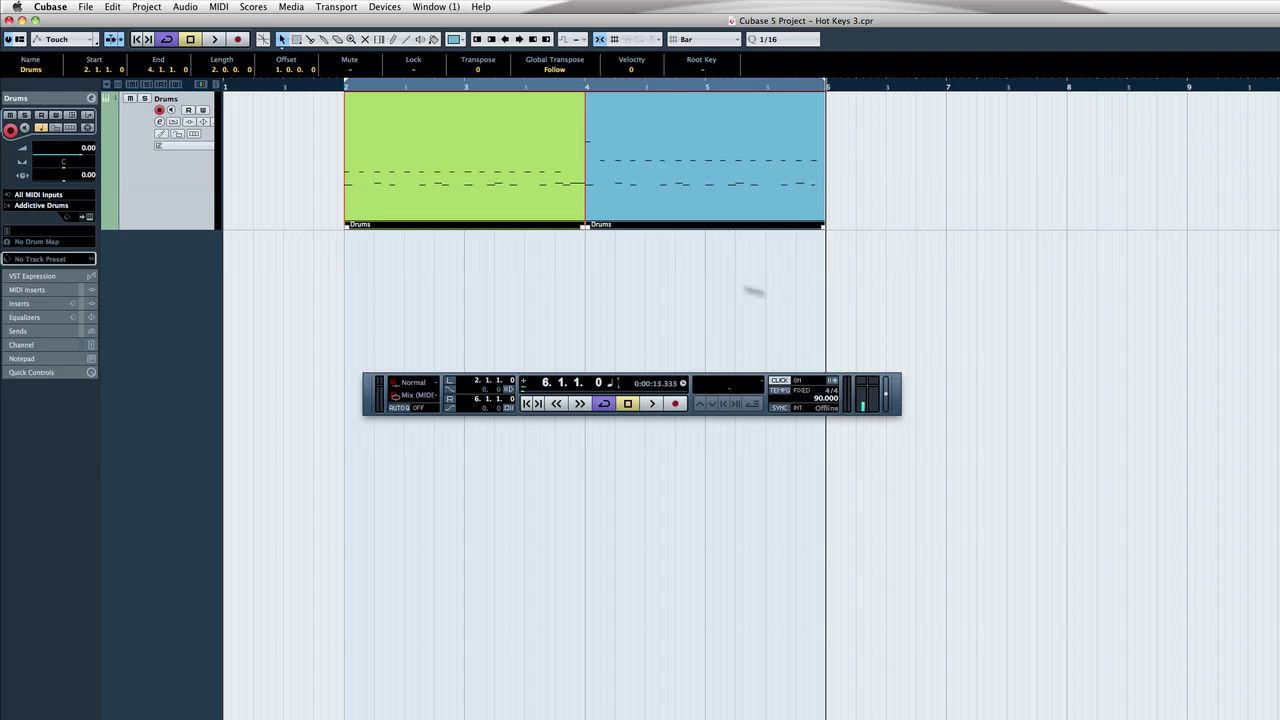
# - Move both Drums parts one bar later, then deselect them
pyautogui.moveTo(774, 289); pyautogui.dragTo(434, 146)
pyautogui.hotkey('ctrl', 'Right')
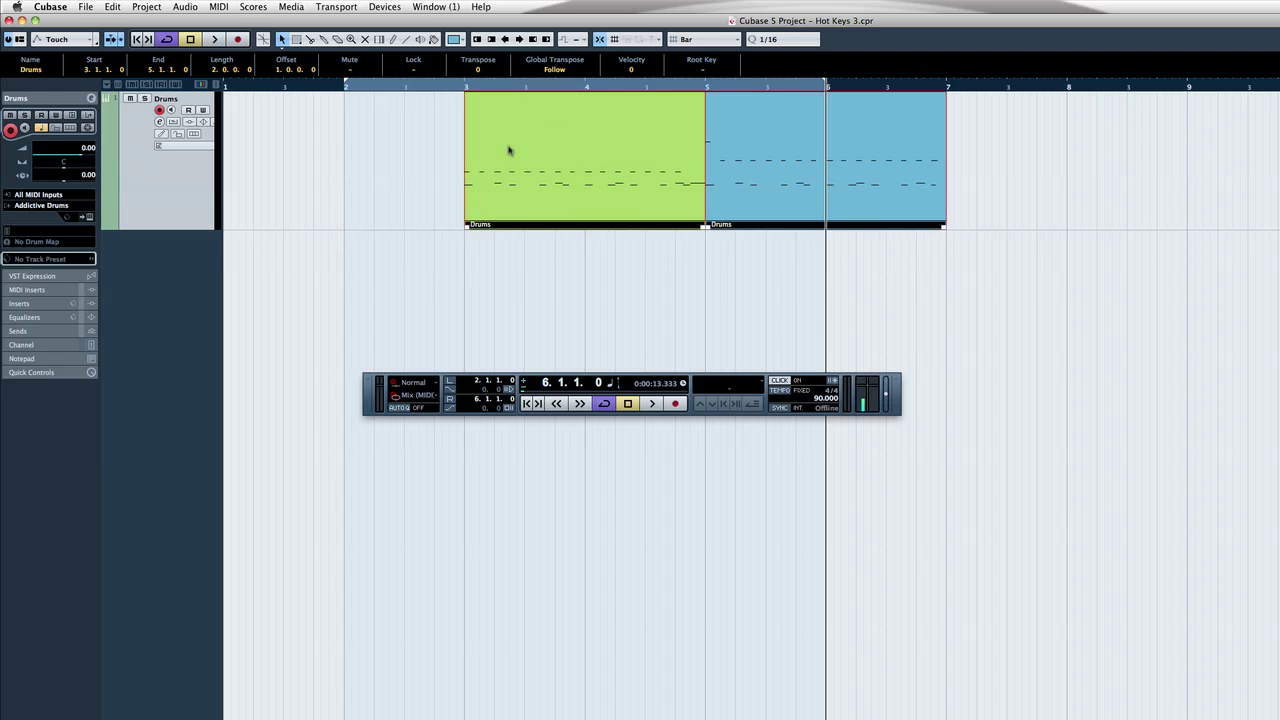
pyautogui.click(529, 251)
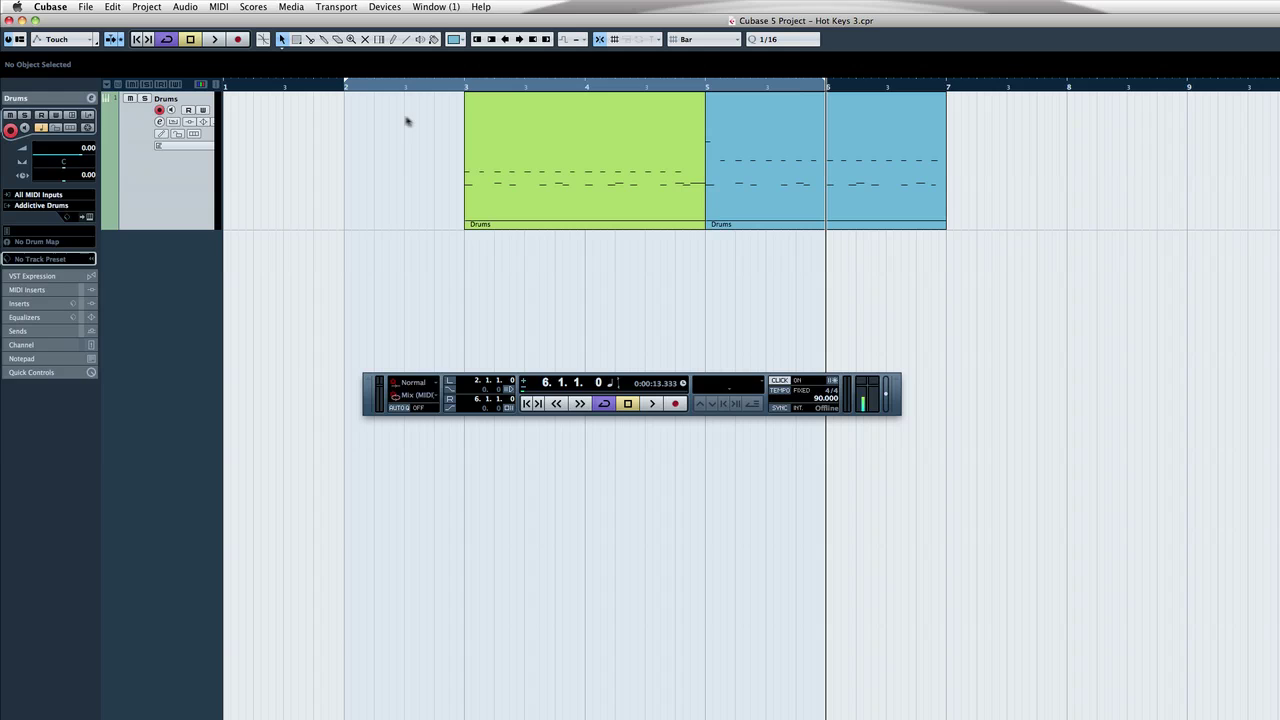
# - Shift the locator range to bars 3–7 and start playback from bar 3
pyautogui.click(548, 84)
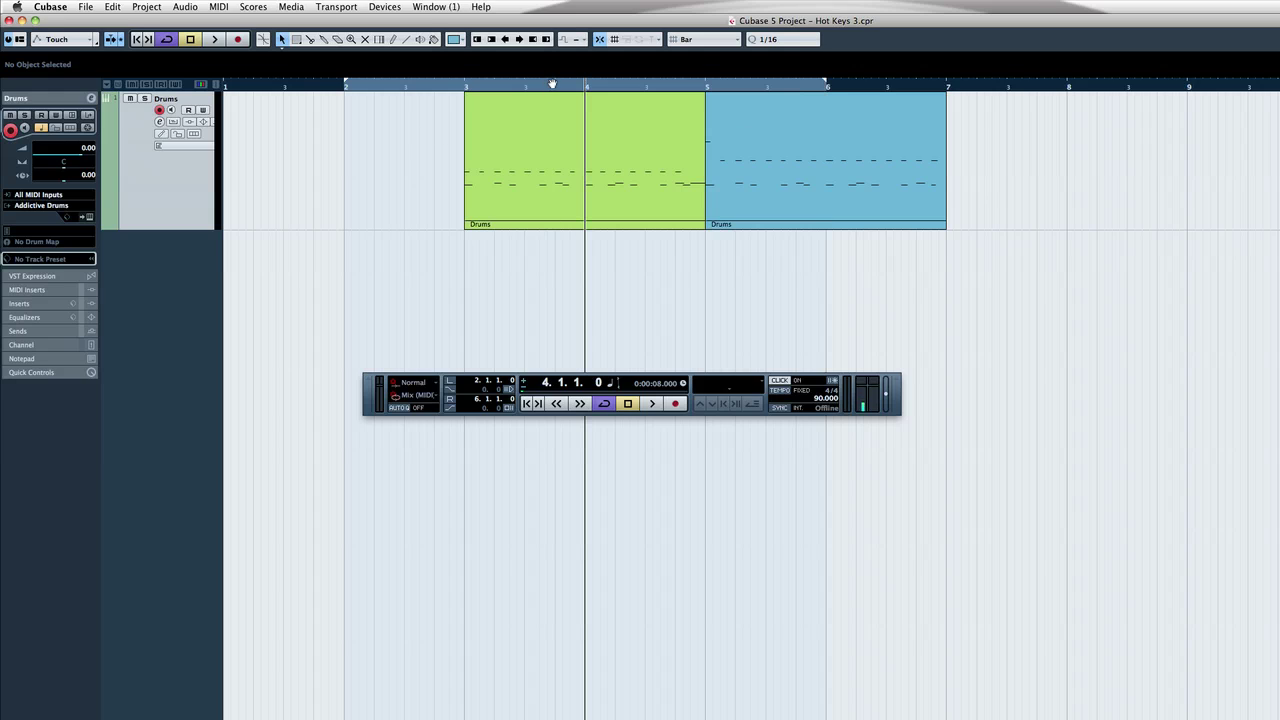
pyautogui.moveTo(552, 84); pyautogui.dragTo(660, 88)
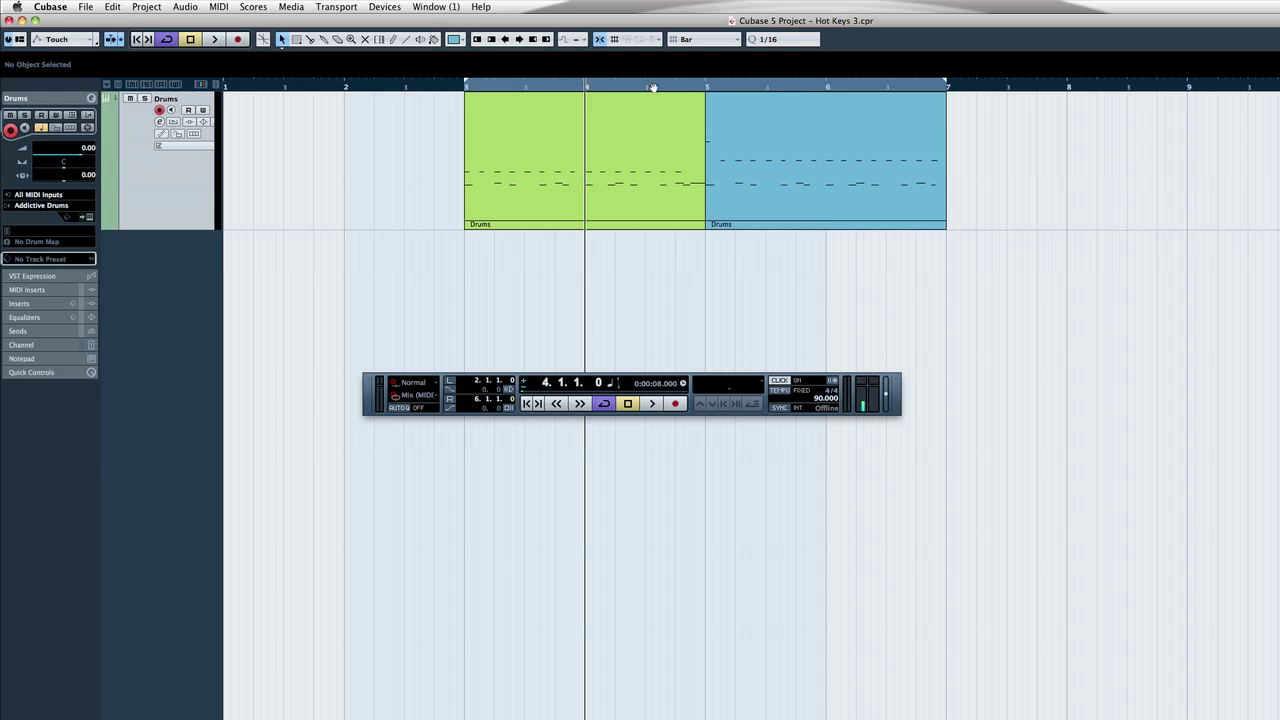
pyautogui.click(465, 88)
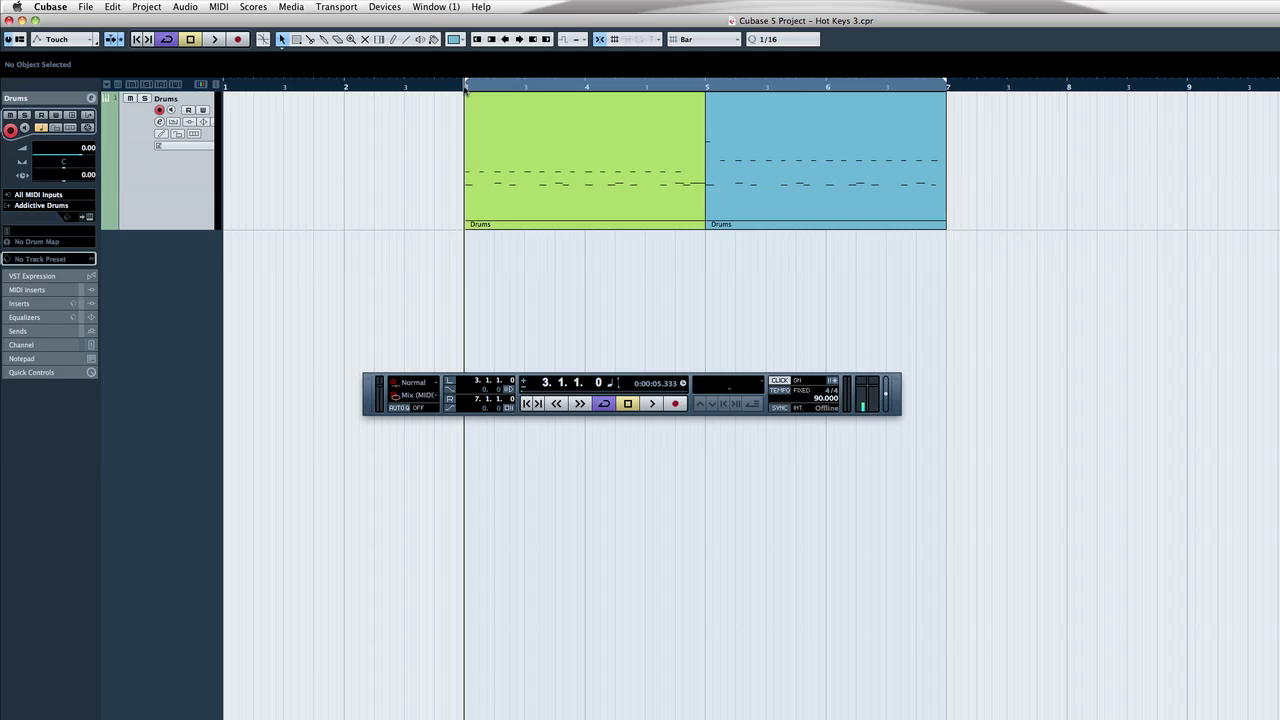
pyautogui.press('space')
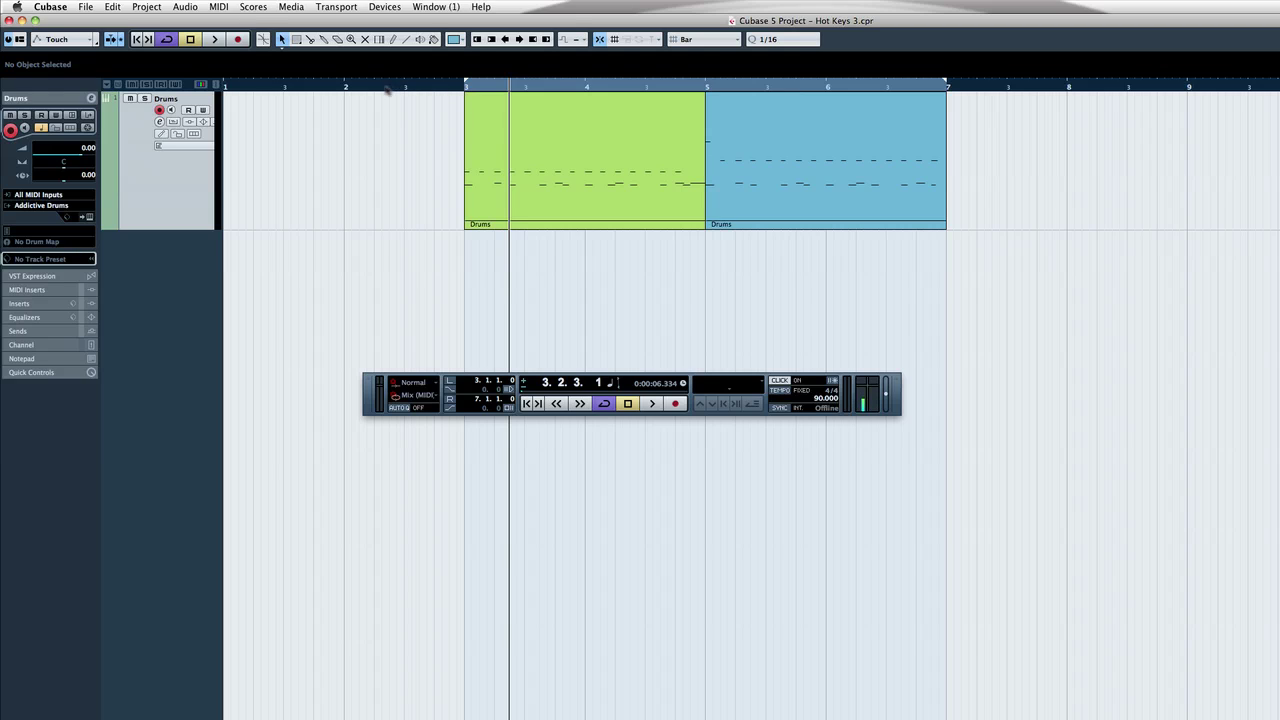
# - Play the Drums briefly from bar 2, then put the cursor back at 2.1.1.0
pyautogui.click(344, 89)
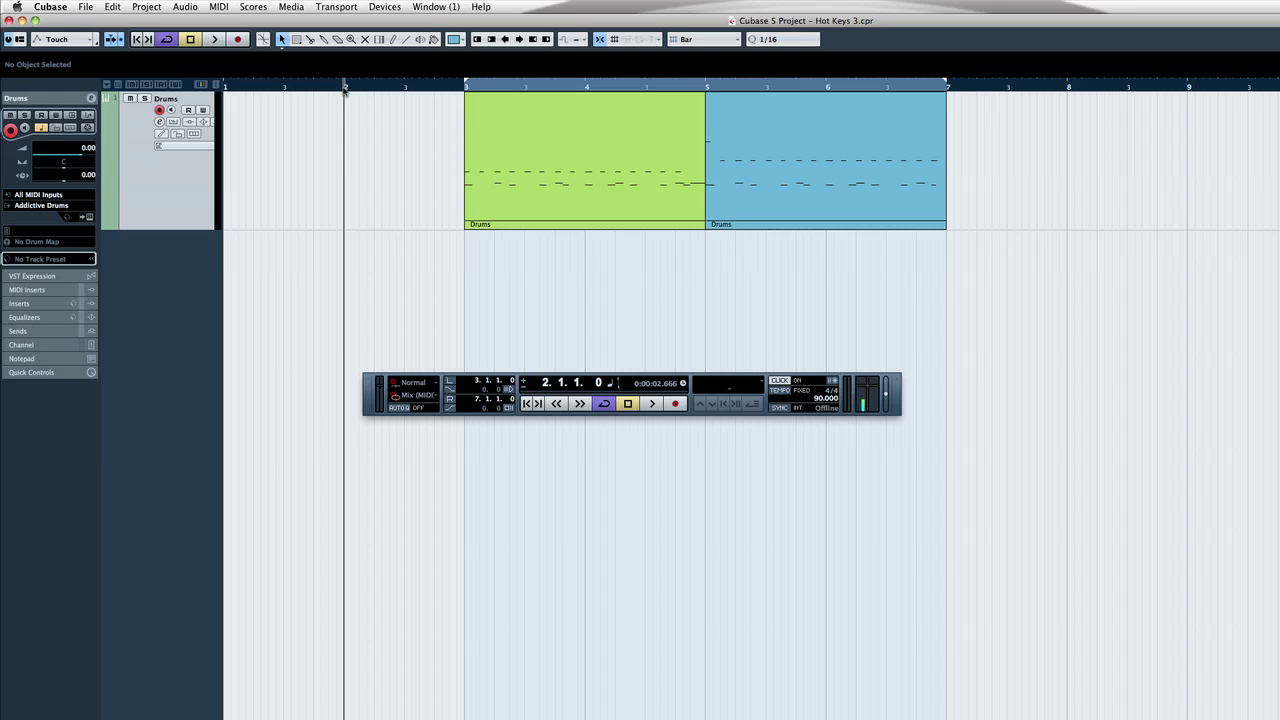
pyautogui.press('space')
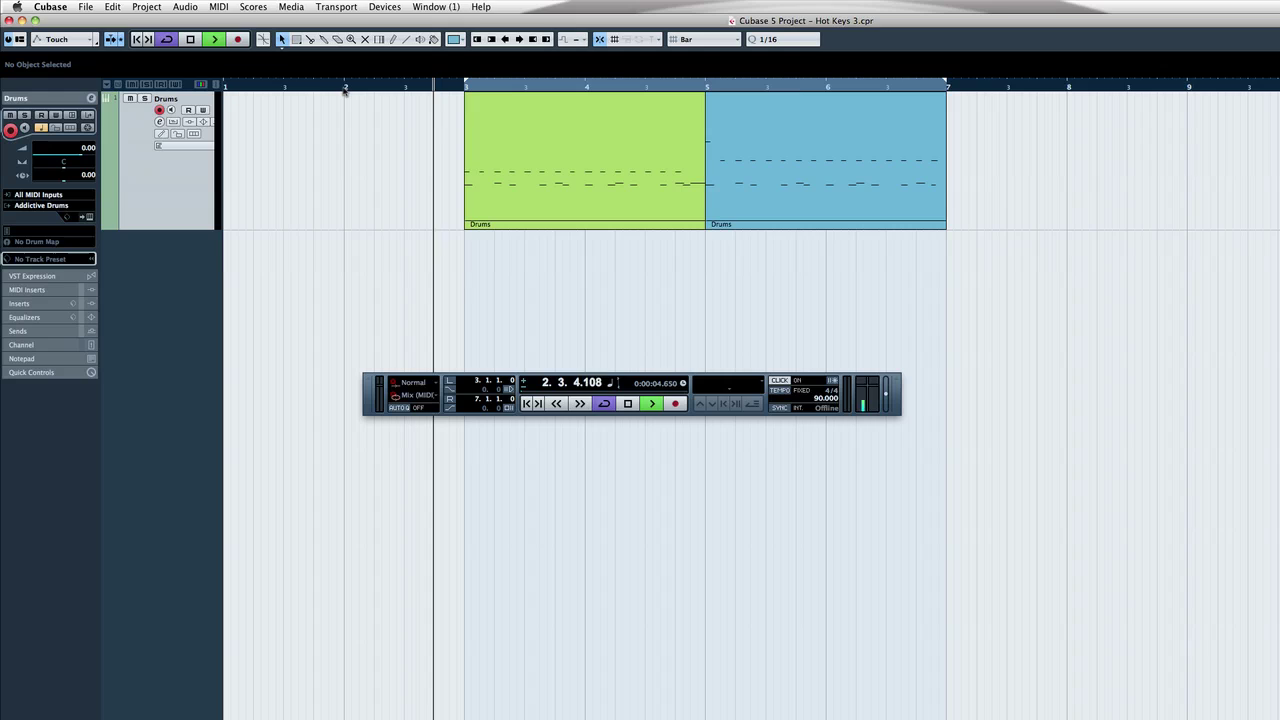
pyautogui.press('space')
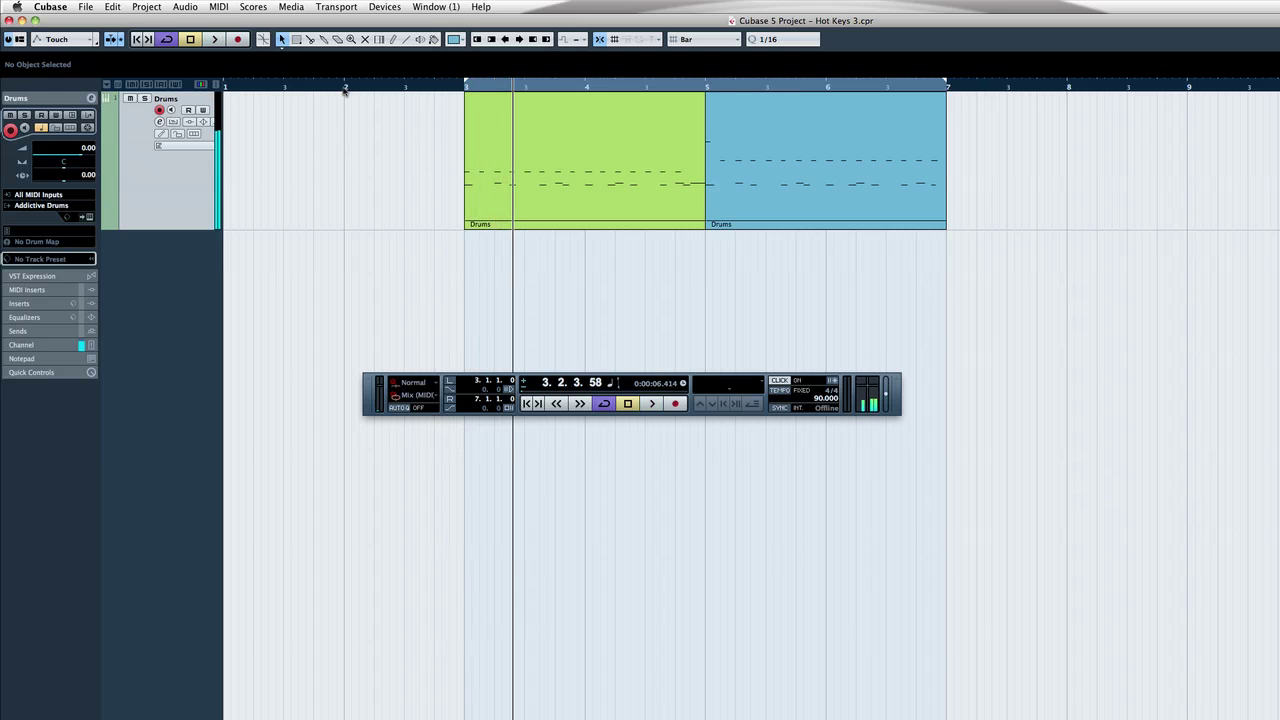
pyautogui.click(347, 87)
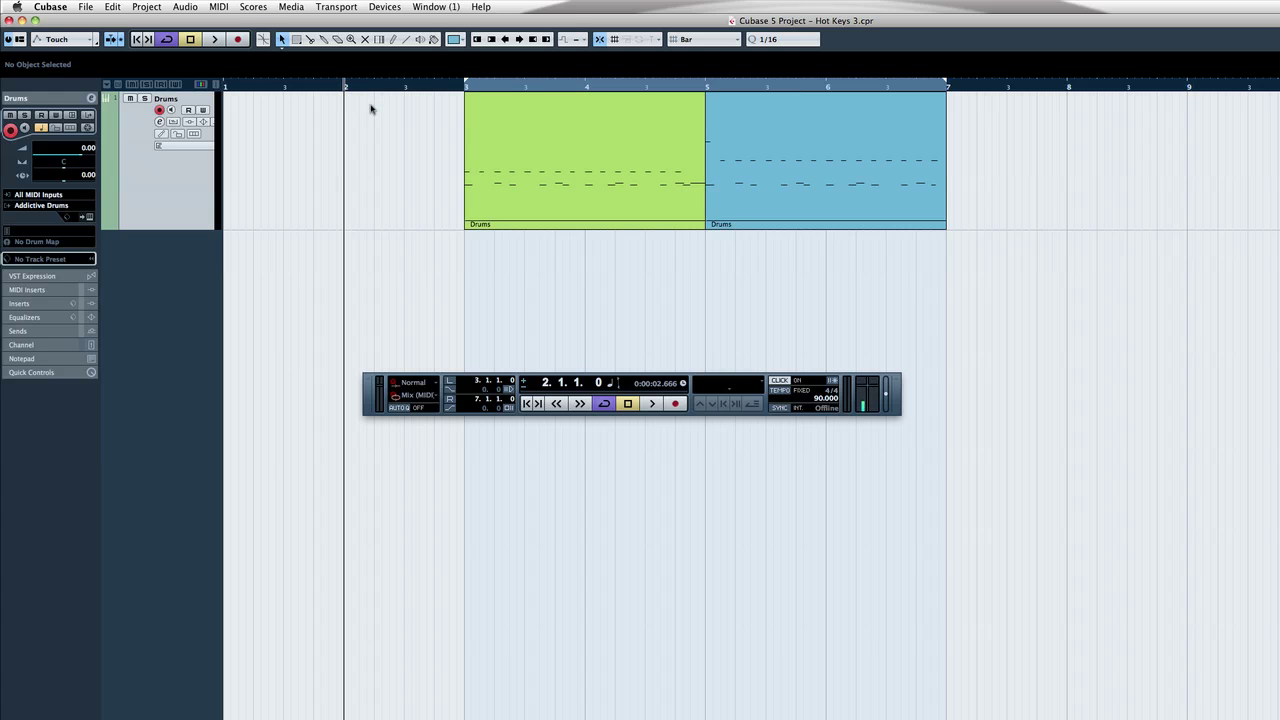
pyautogui.press('ctrl+KP_Add')
pyautogui.press('ctrl+KP_Add')
pyautogui.press('ctrl+KP_Subtract')
pyautogui.press('ctrl+KP_Subtract')
pyautogui.press('ctrl+KP_Add')
pyautogui.press('ctrl+KP_Add')
pyautogui.press('ctrl+KP_Add')
pyautogui.press('ctrl+KP_Subtract')
pyautogui.press('ctrl+KP_Subtract')
pyautogui.press('ctrl+KP_Subtract')
pyautogui.press('ctrl+KP_Subtract')
pyautogui.press('ctrl+KP_Add')
pyautogui.press('ctrl+KP_Add')
pyautogui.press('ctrl+KP_Add')
pyautogui.press('ctrl+KP_Add')
pyautogui.click(370, 89)
pyautogui.click(1062, 89)
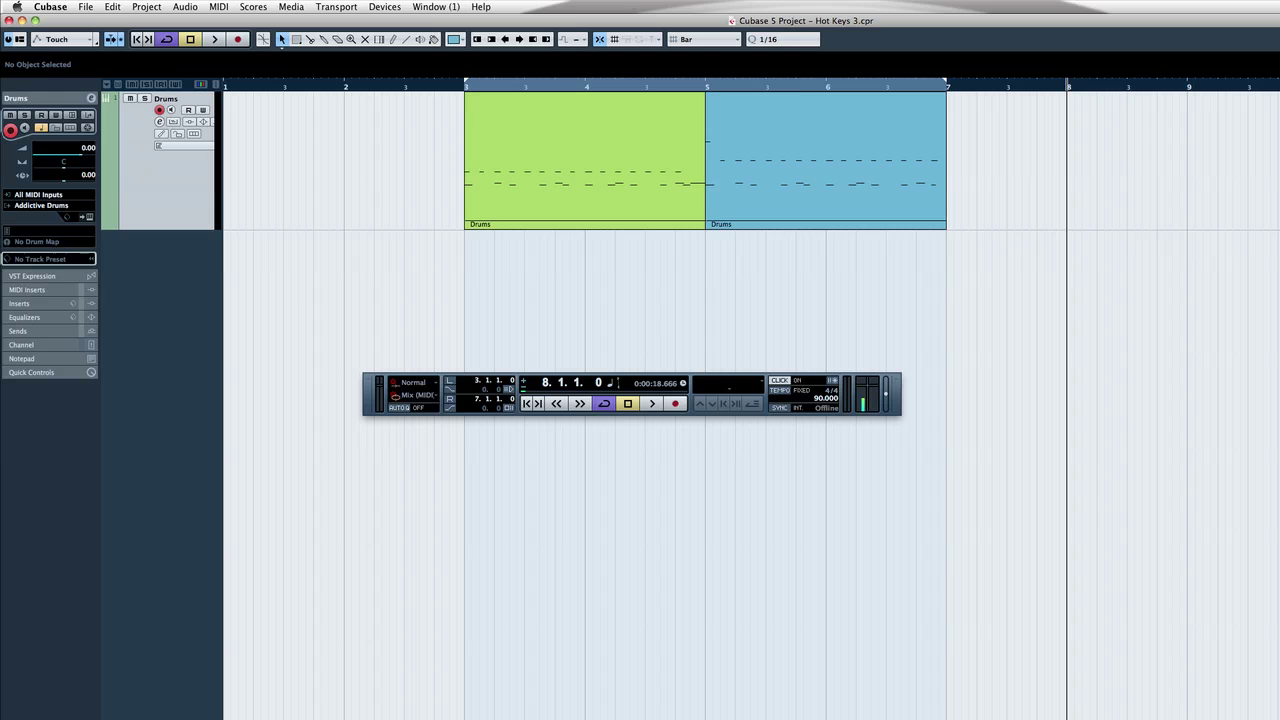
pyautogui.press('ctrl+KP_Add')
pyautogui.press('ctrl+KP_Add')
pyautogui.press('ctrl+KP_Add')
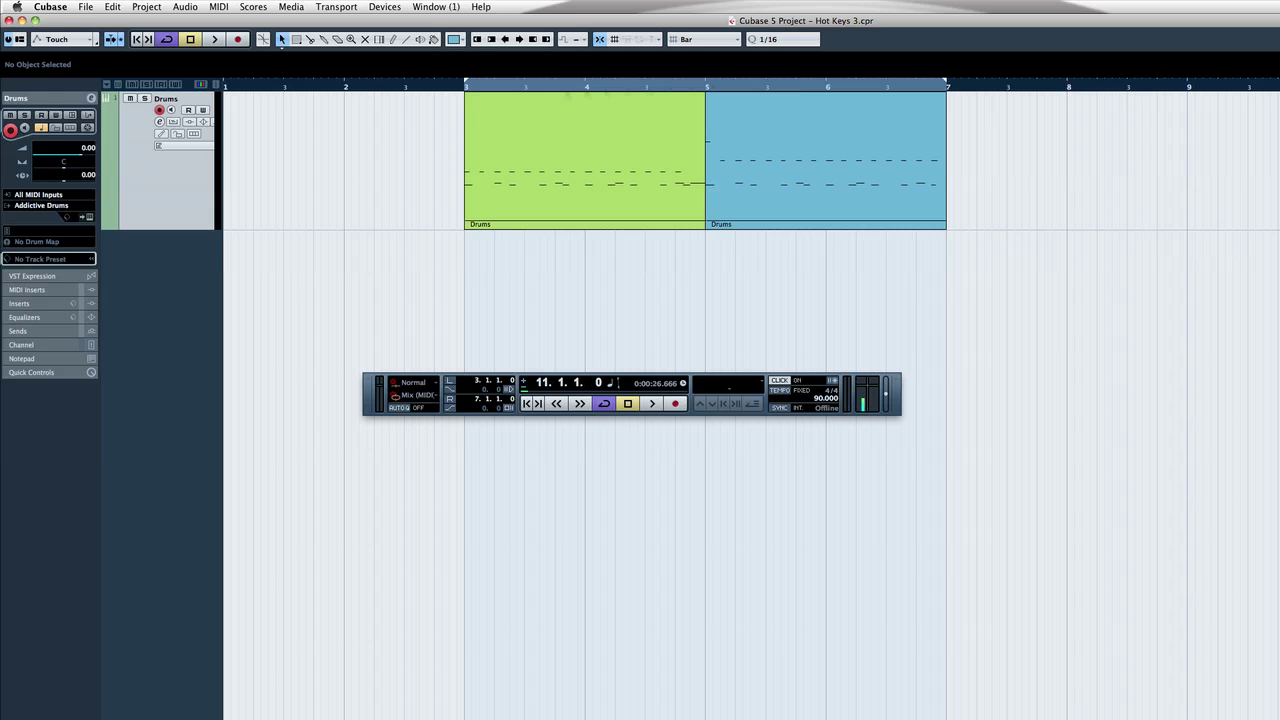
pyautogui.click(355, 93)
pyautogui.press('g')
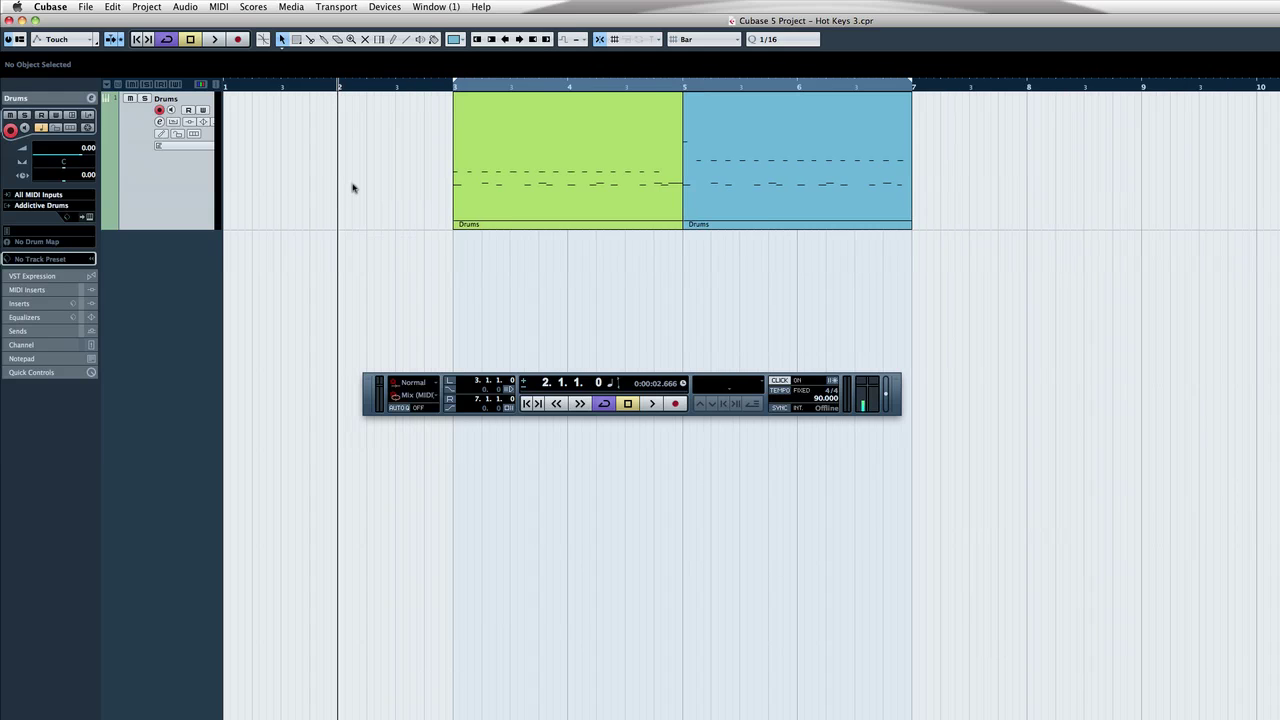
pyautogui.press('n')
pyautogui.press('n')
pyautogui.press('n')
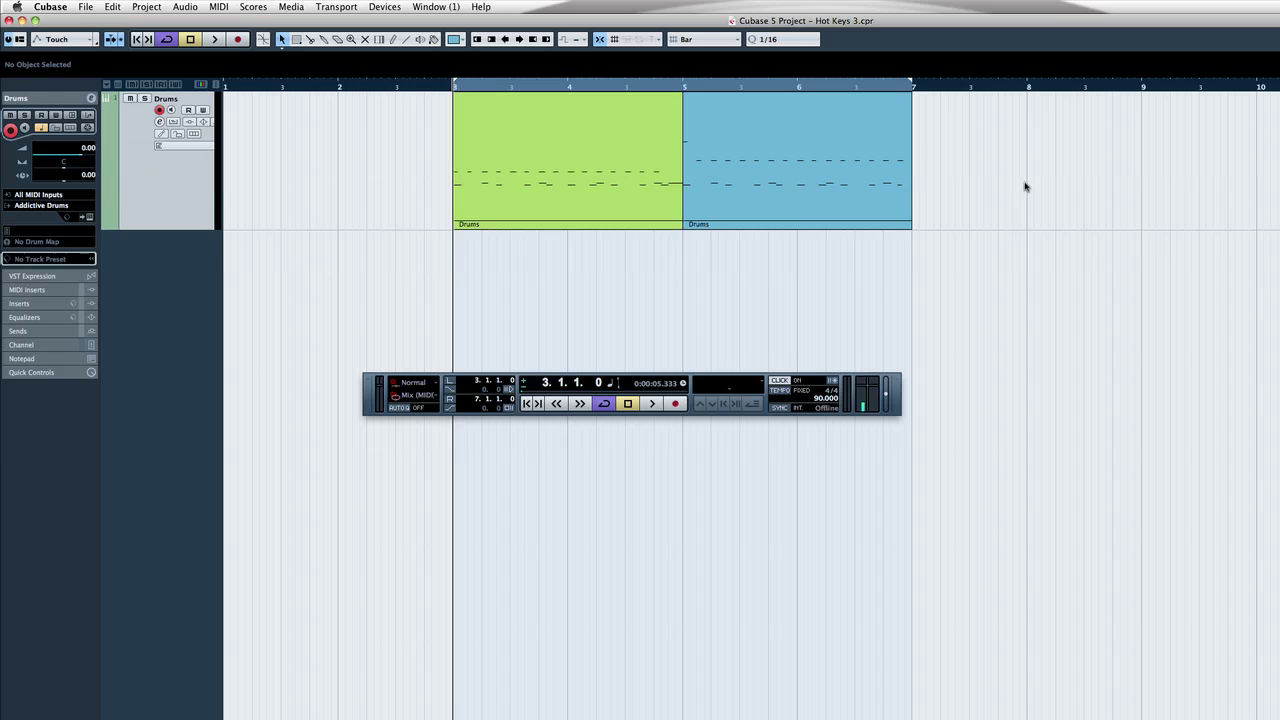
pyautogui.press('ctrl+KP_Add')
pyautogui.press('ctrl+KP_Add')
pyautogui.press('ctrl+KP_Add')
pyautogui.press('ctrl+KP_Add')
pyautogui.press('ctrl+KP_Subtract')
pyautogui.press('ctrl+KP_Subtract')
pyautogui.press('ctrl+KP_Subtract')
pyautogui.press('ctrl+KP_Subtract')
pyautogui.press('ctrl+KP_Subtract')
pyautogui.press('ctrl+KP_Subtract')
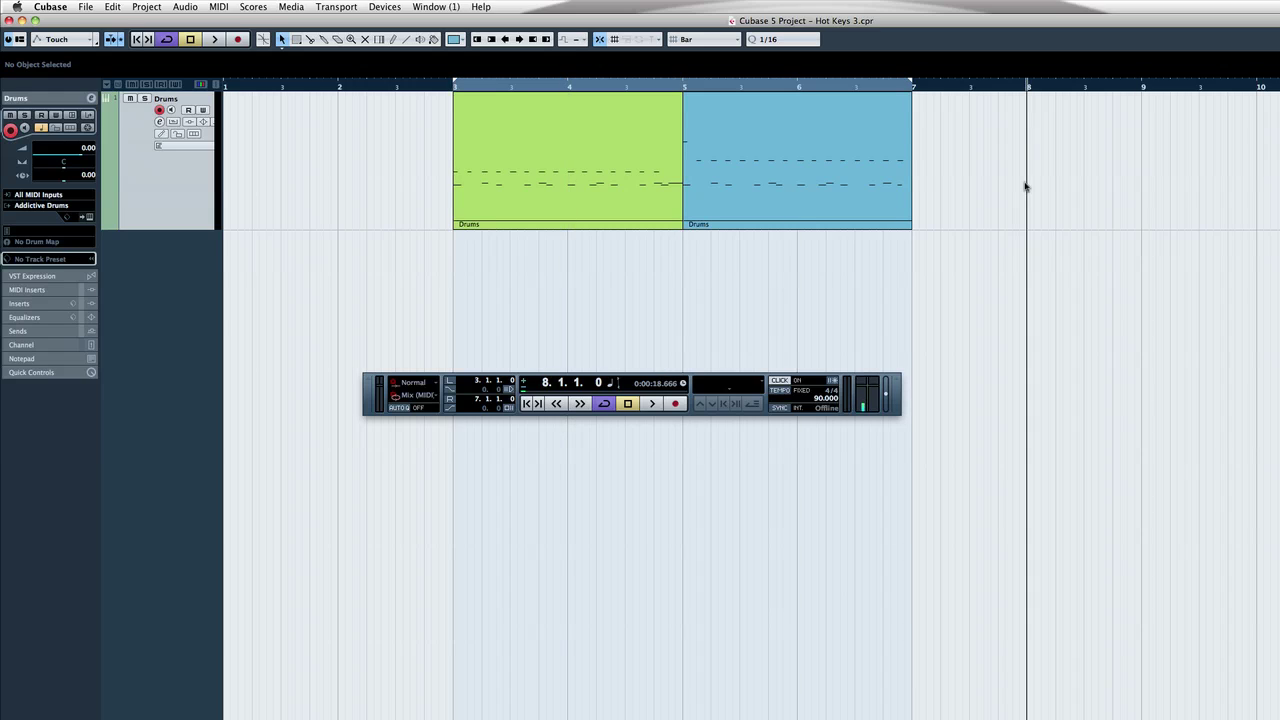
pyautogui.press('ctrl+KP_Subtract')
pyautogui.press('ctrl+KP_Subtract')
pyautogui.press('ctrl+KP_Subtract')
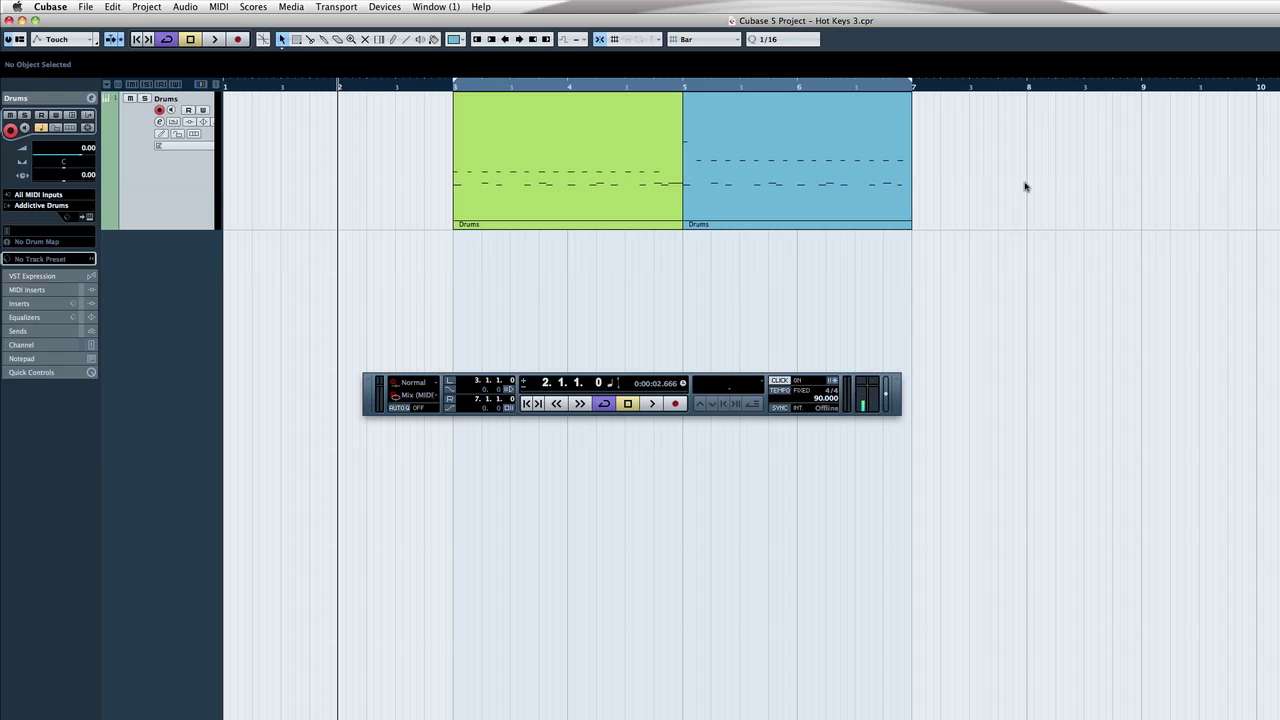
pyautogui.press('ctrl+KP_Add')
pyautogui.press('ctrl+KP_Add')
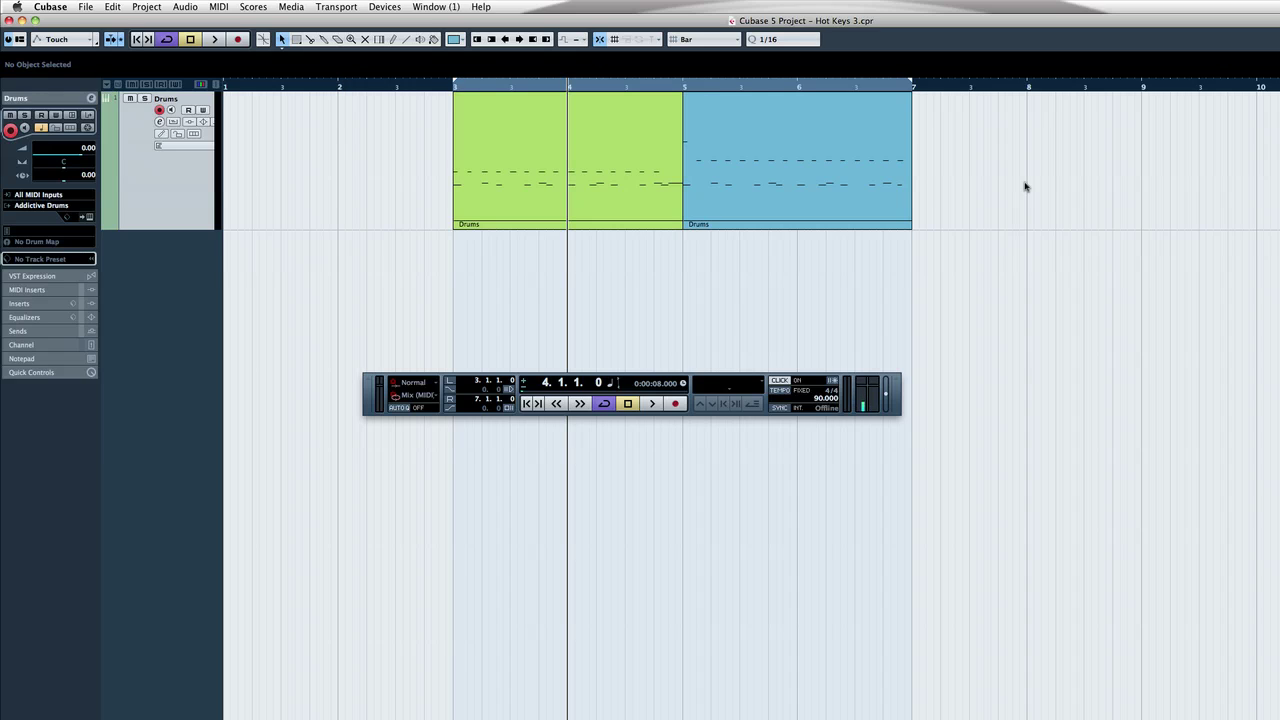
pyautogui.click(340, 91)
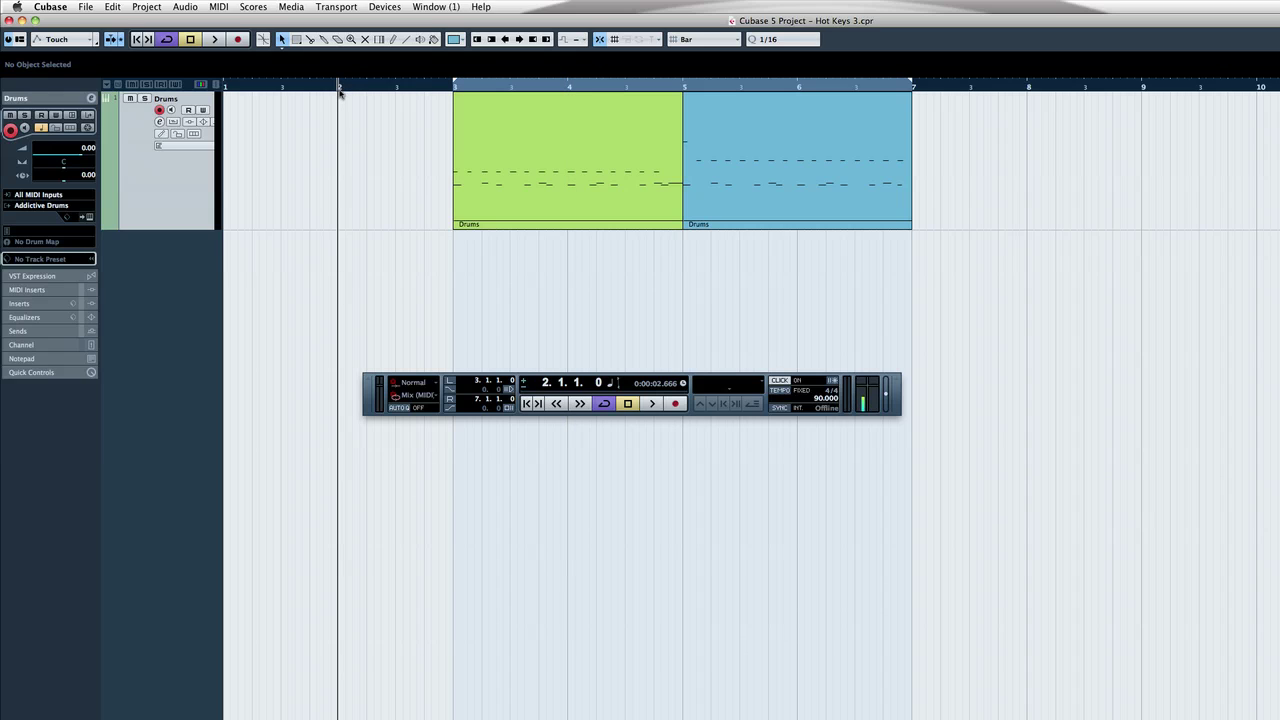
pyautogui.press('ctrl+KP_Add')
pyautogui.press('ctrl+KP_Add')
pyautogui.press('ctrl+KP_Add')
pyautogui.press('ctrl+KP_Subtract')
pyautogui.press('ctrl+KP_Subtract')
pyautogui.press('ctrl+KP_Subtract')
pyautogui.press('ctrl+KP_Add')
pyautogui.press('ctrl+KP_Add')
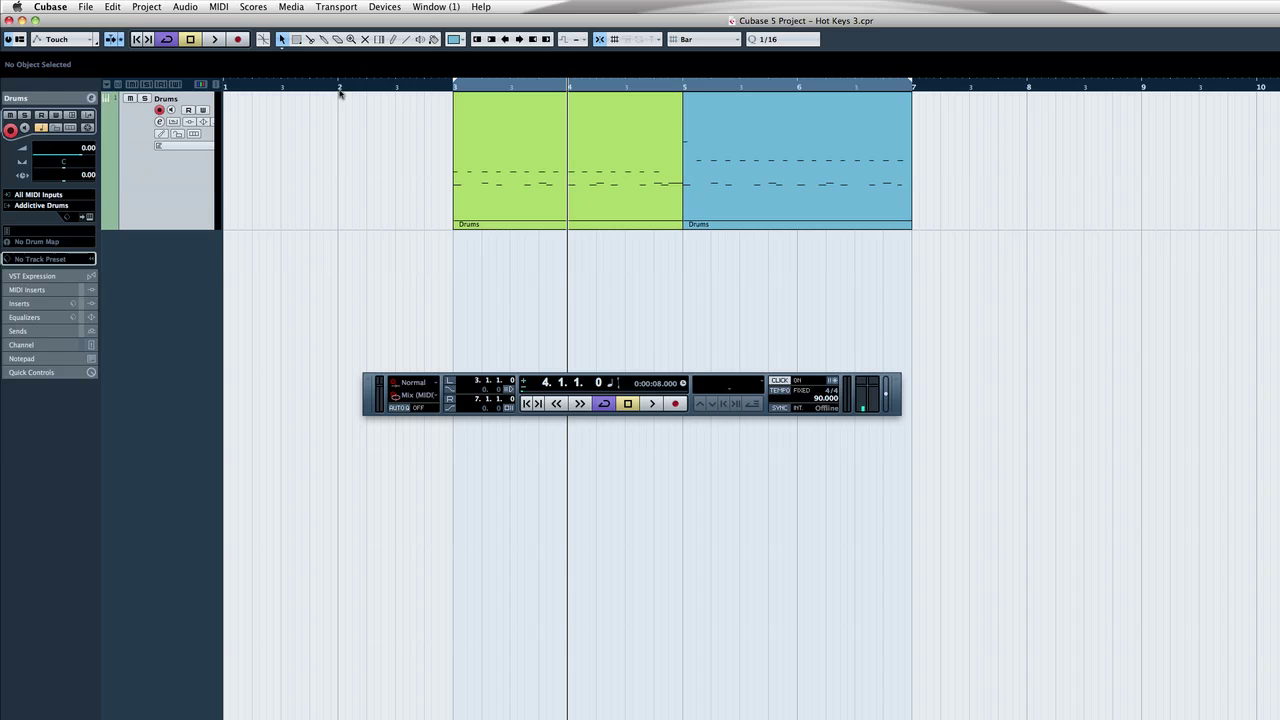
pyautogui.press('ctrl+KP_Subtract')
pyautogui.press('ctrl+KP_Subtract')
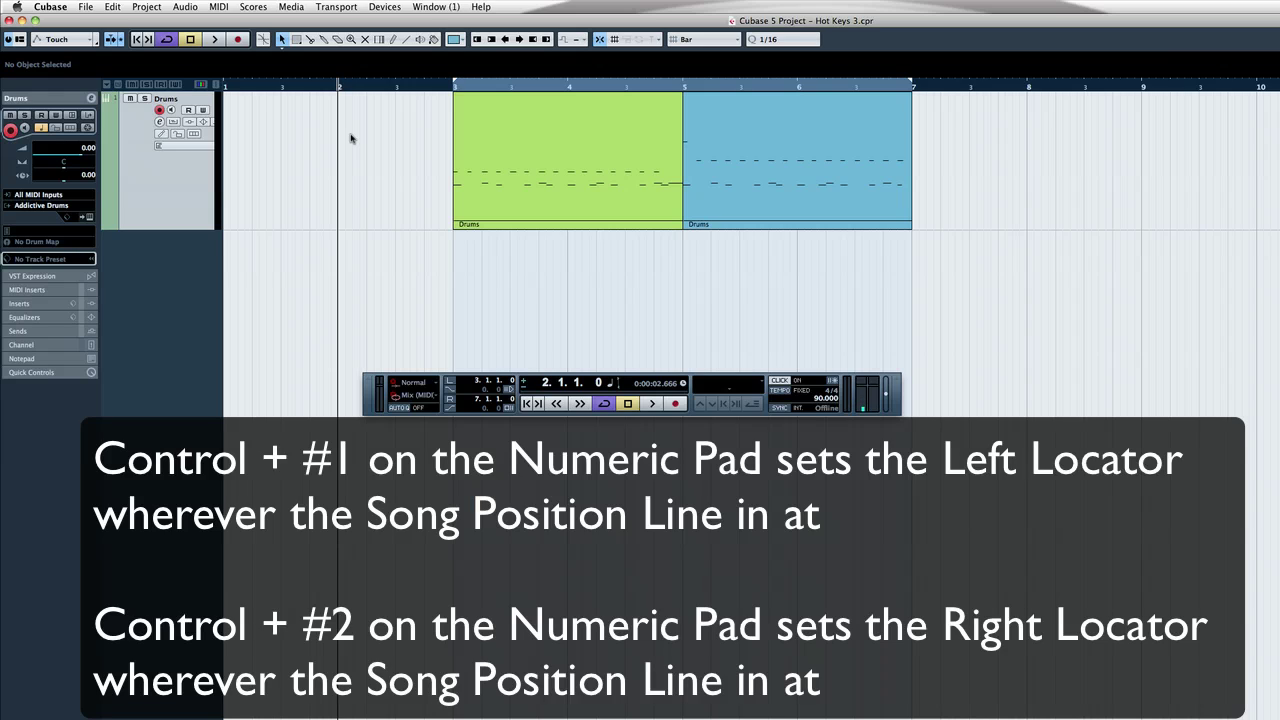
# - Set the left locator to bar 2 with Ctrl+Num1, then cycle through editing tools and back
pyautogui.press('ctrl+KP_1')
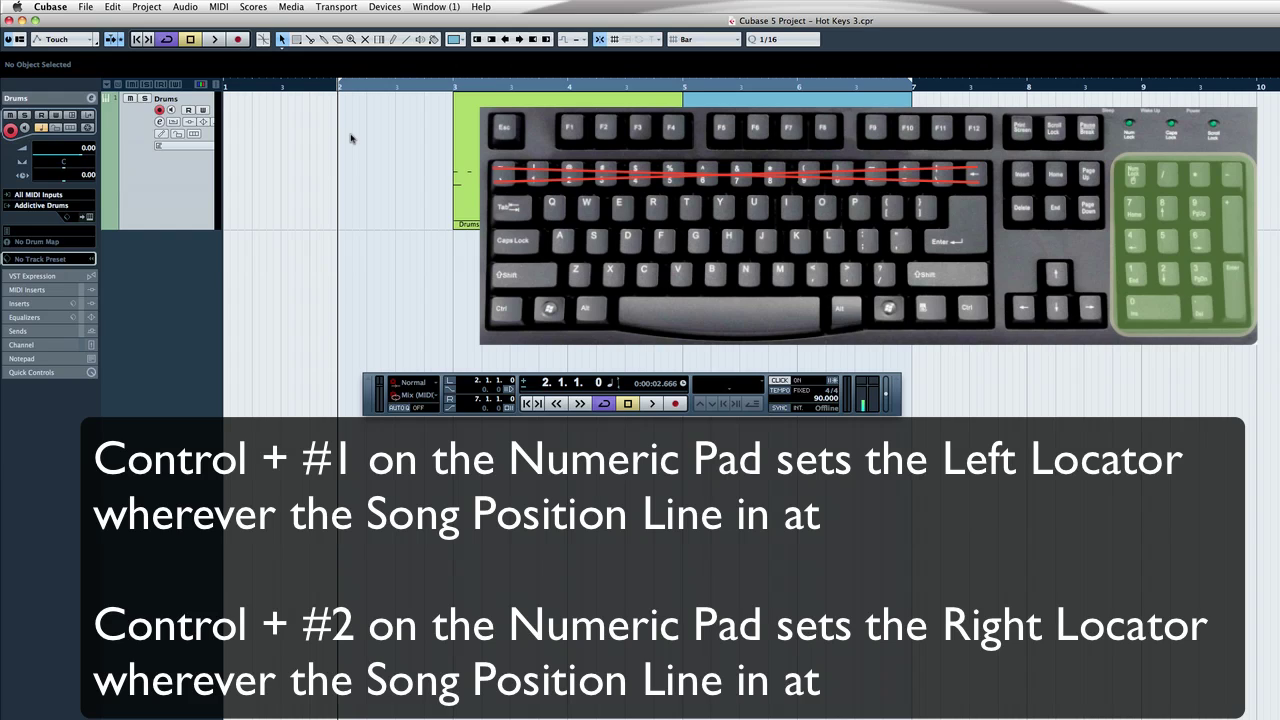
pyautogui.press('F10')
pyautogui.press('F10')
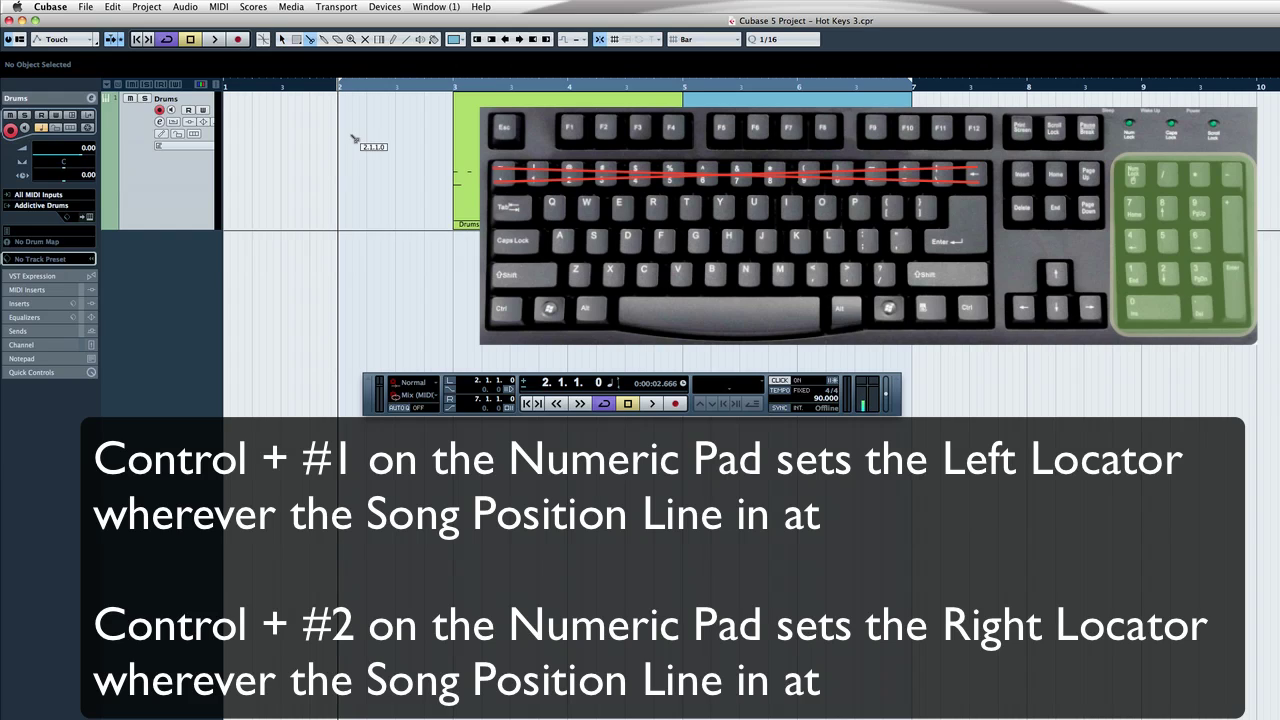
pyautogui.press('F10')
pyautogui.press('F9')
pyautogui.press('F9')
pyautogui.press('F9')
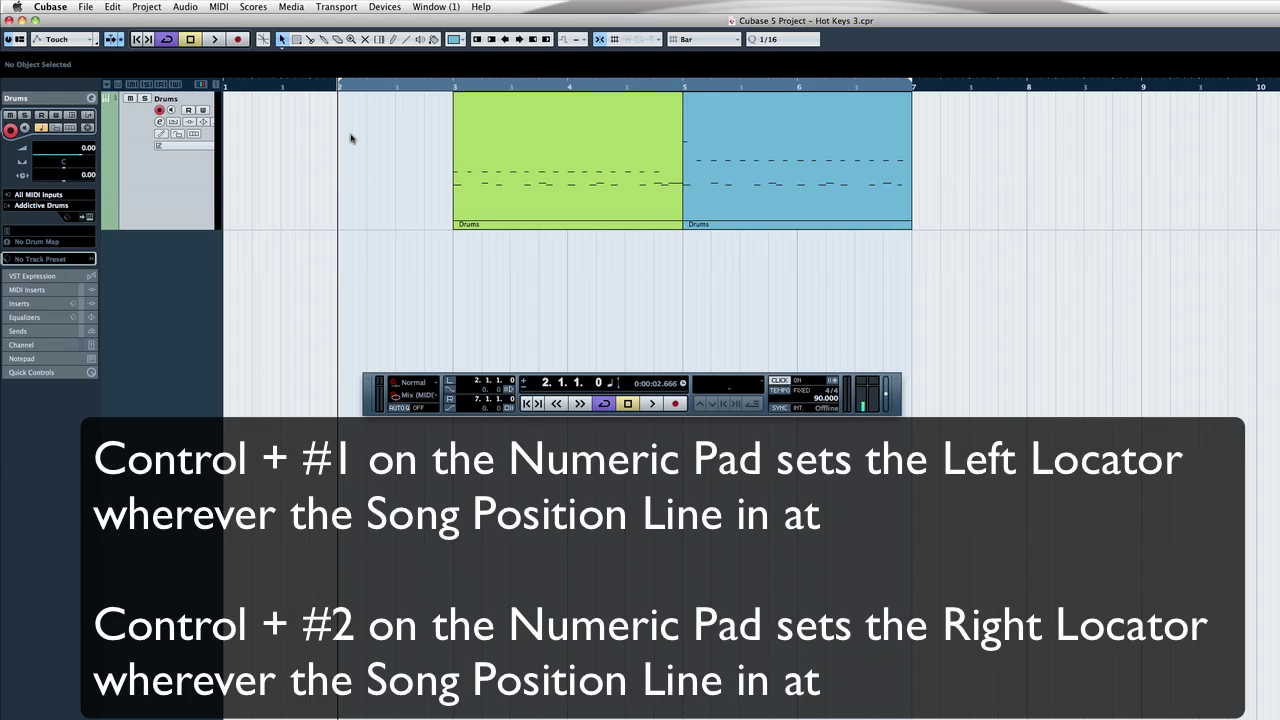
# - Set the left locator to bar 5, then back to bar 3
pyautogui.press('n')
pyautogui.press('n')
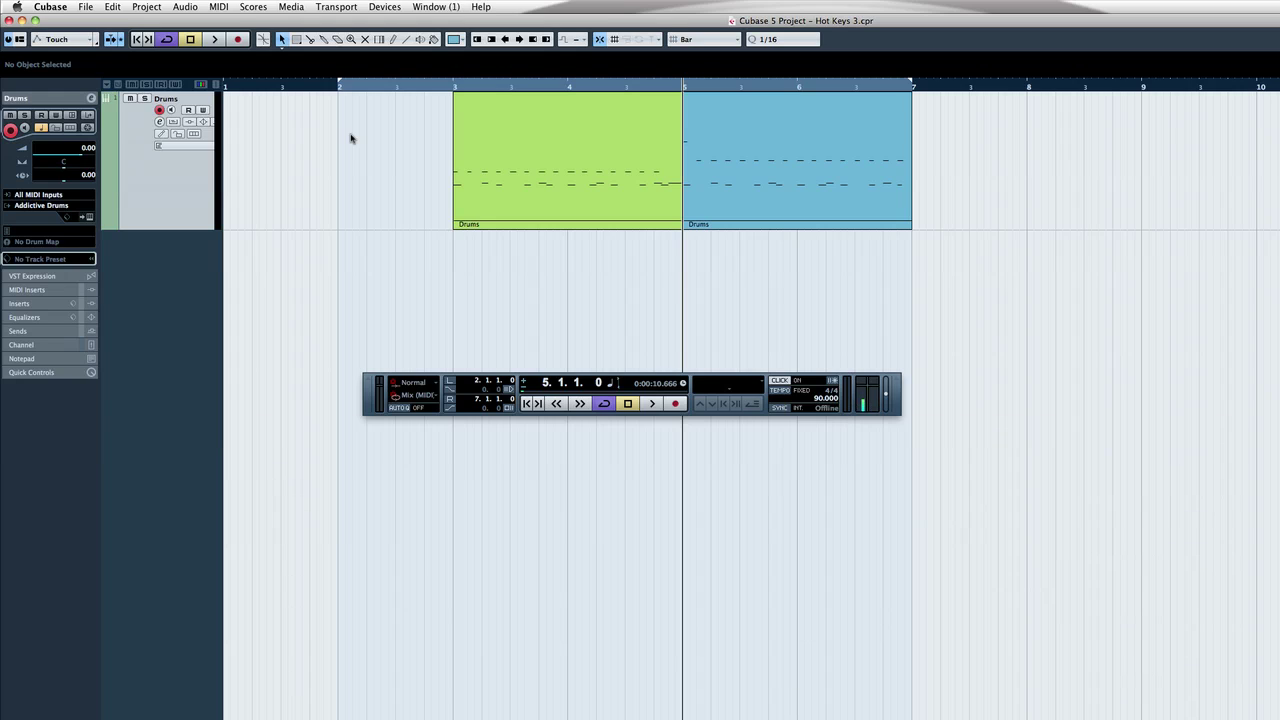
pyautogui.press('super+KP_1')
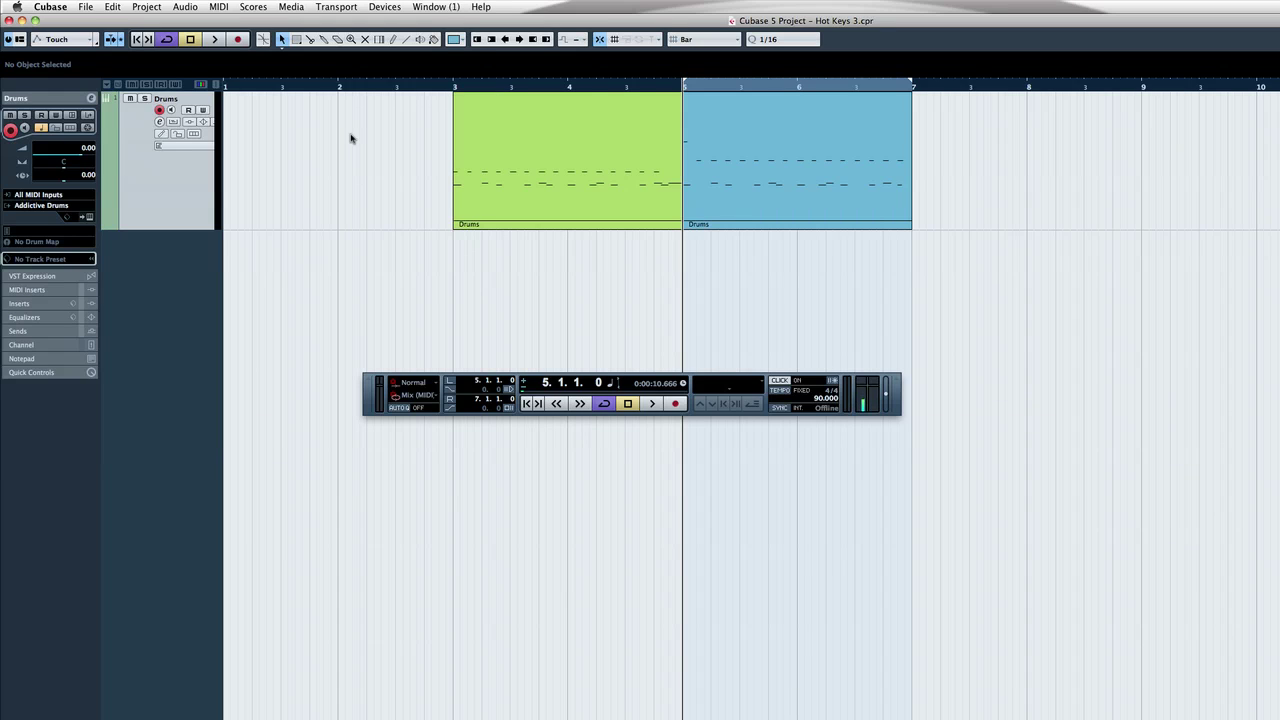
pyautogui.press('KP_Subtract')
pyautogui.press('KP_Subtract')
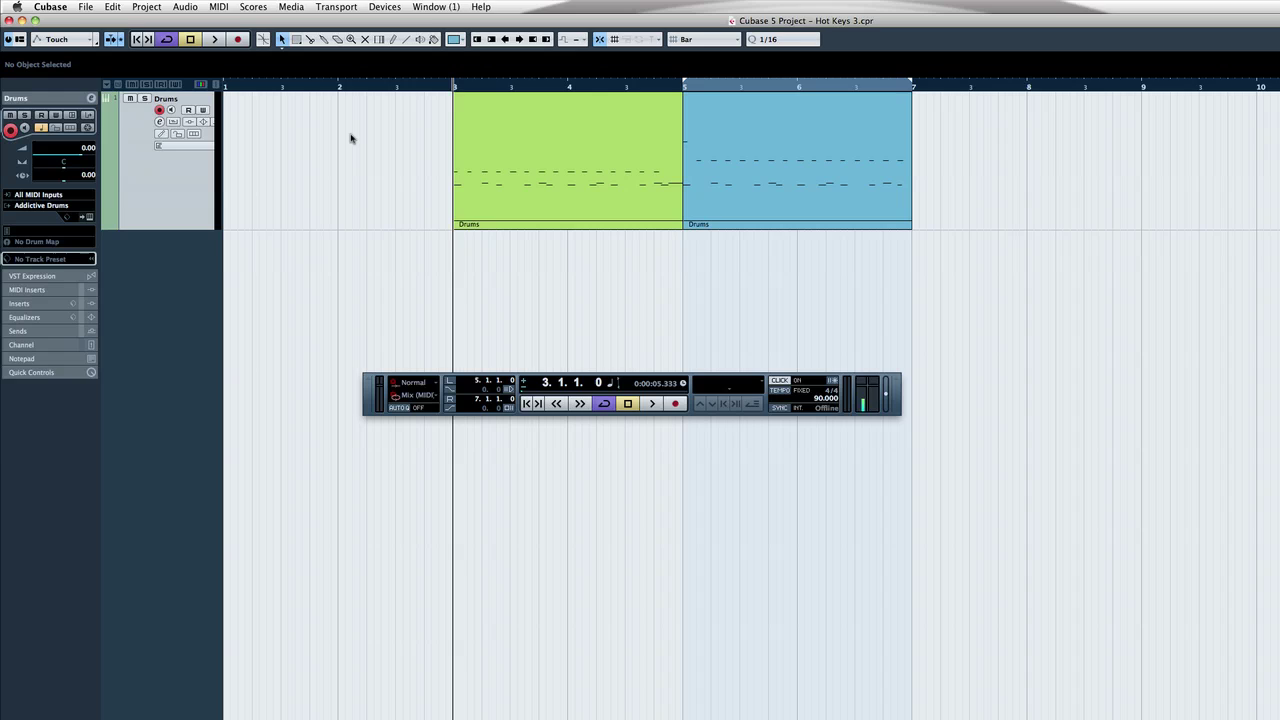
pyautogui.press('super+KP_1')
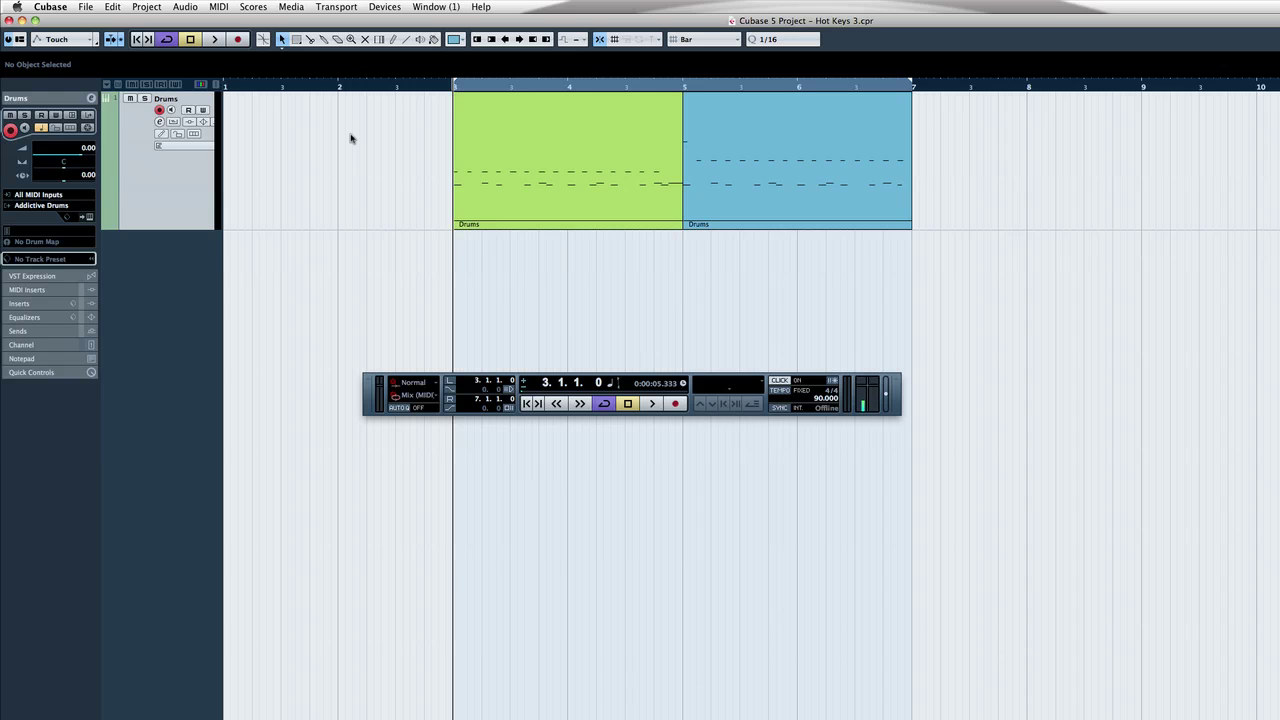
# - Play briefly from bar 3, stop, and return the cursor to bar 2
pyautogui.press('space')
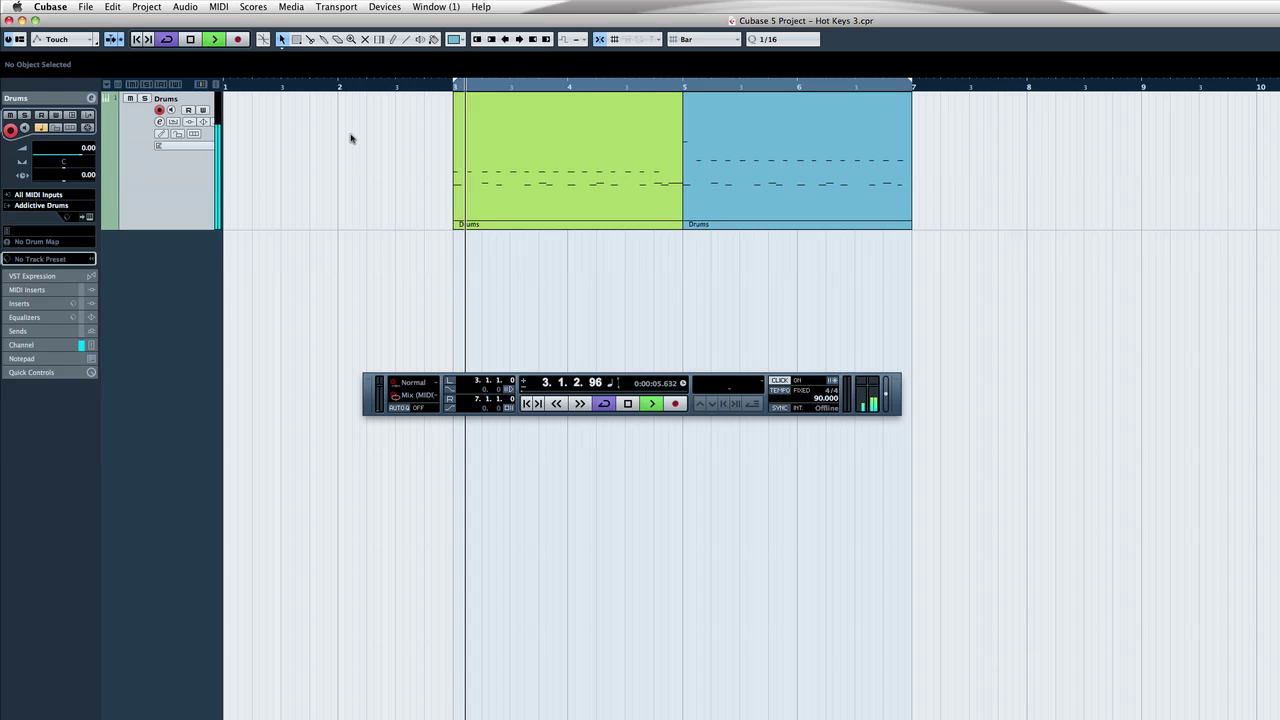
pyautogui.press('space')
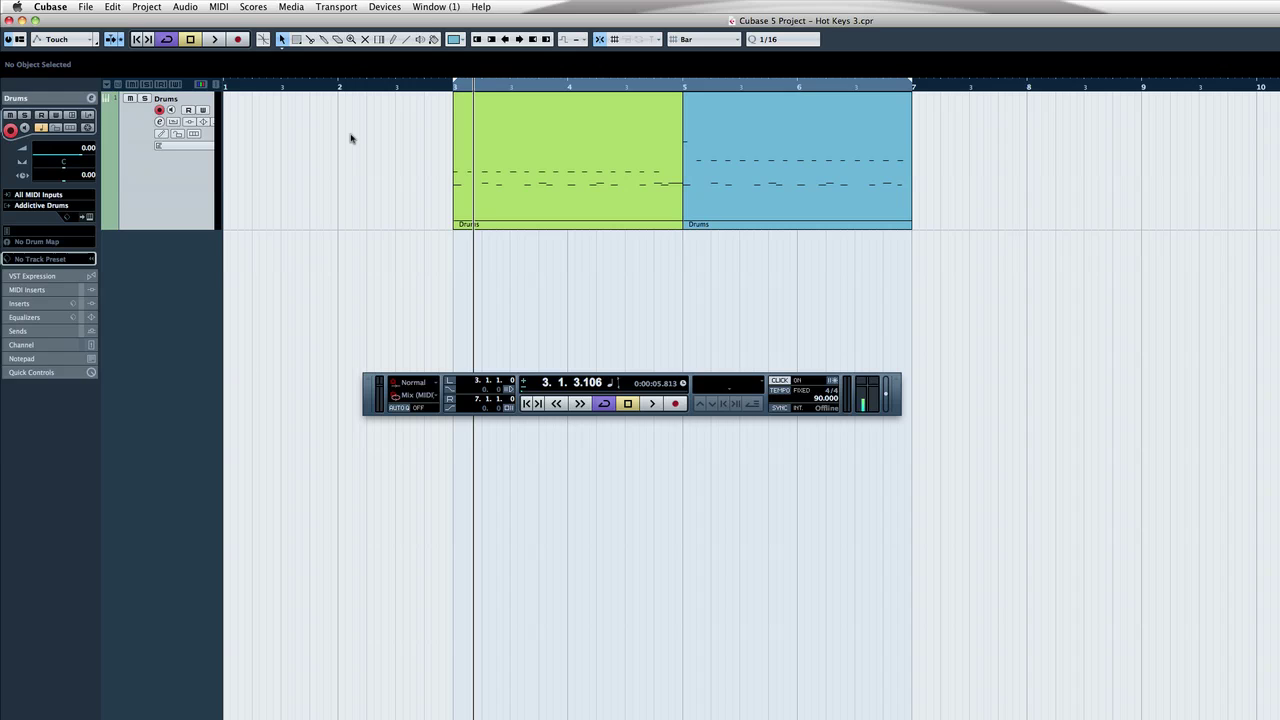
pyautogui.hotkey('ctrl', 'Left')
pyautogui.hotkey('ctrl', 'Left')
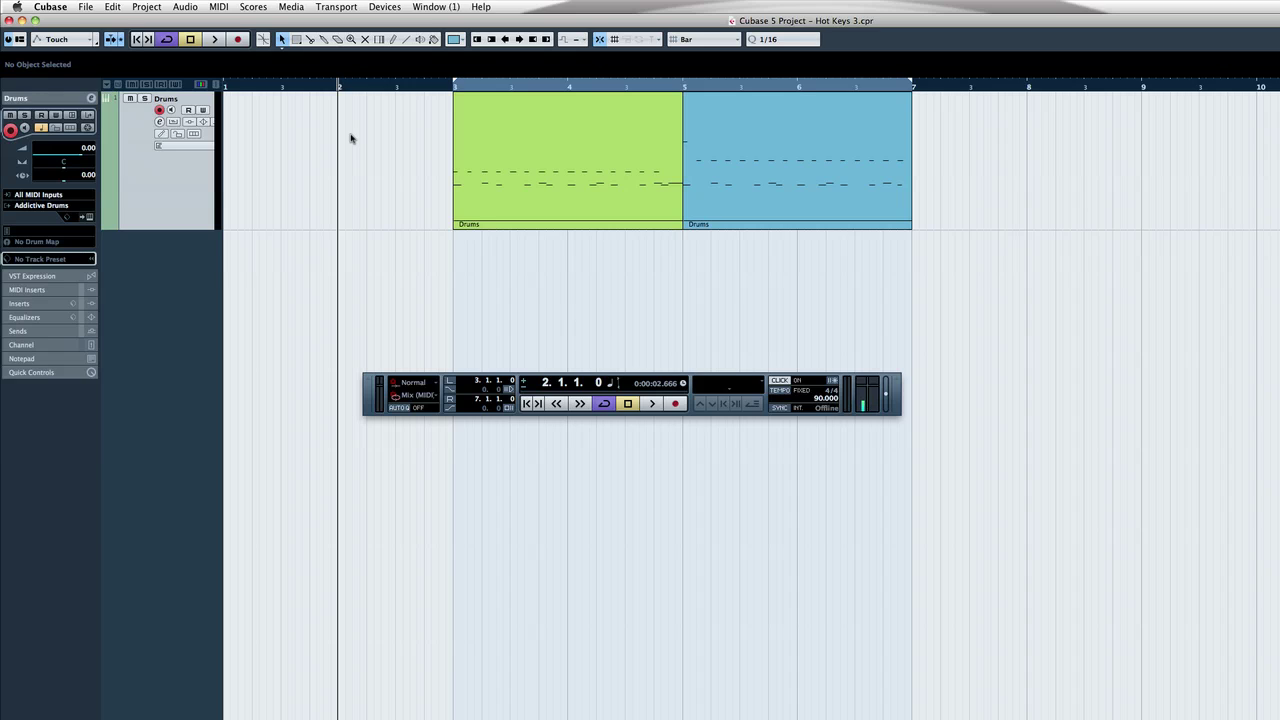
# - Set the left locator at bar 2 and play back briefly from there
pyautogui.press('super+KP_1')
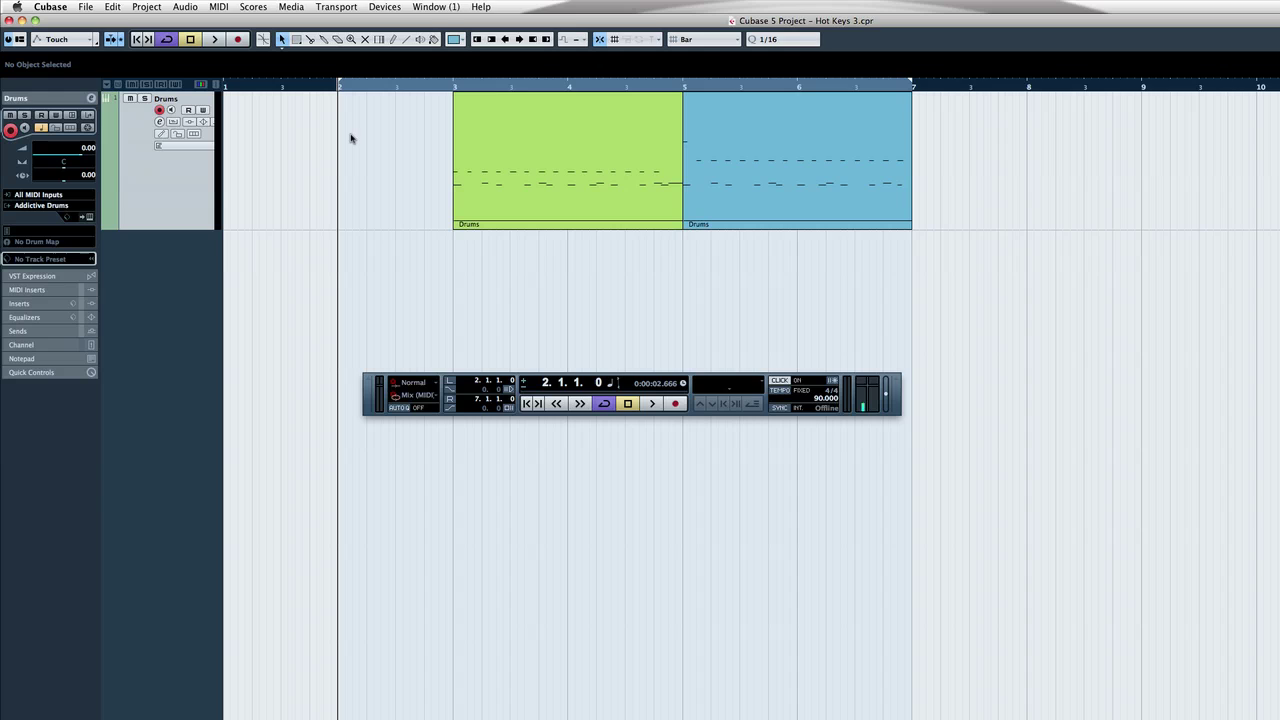
pyautogui.press('space')
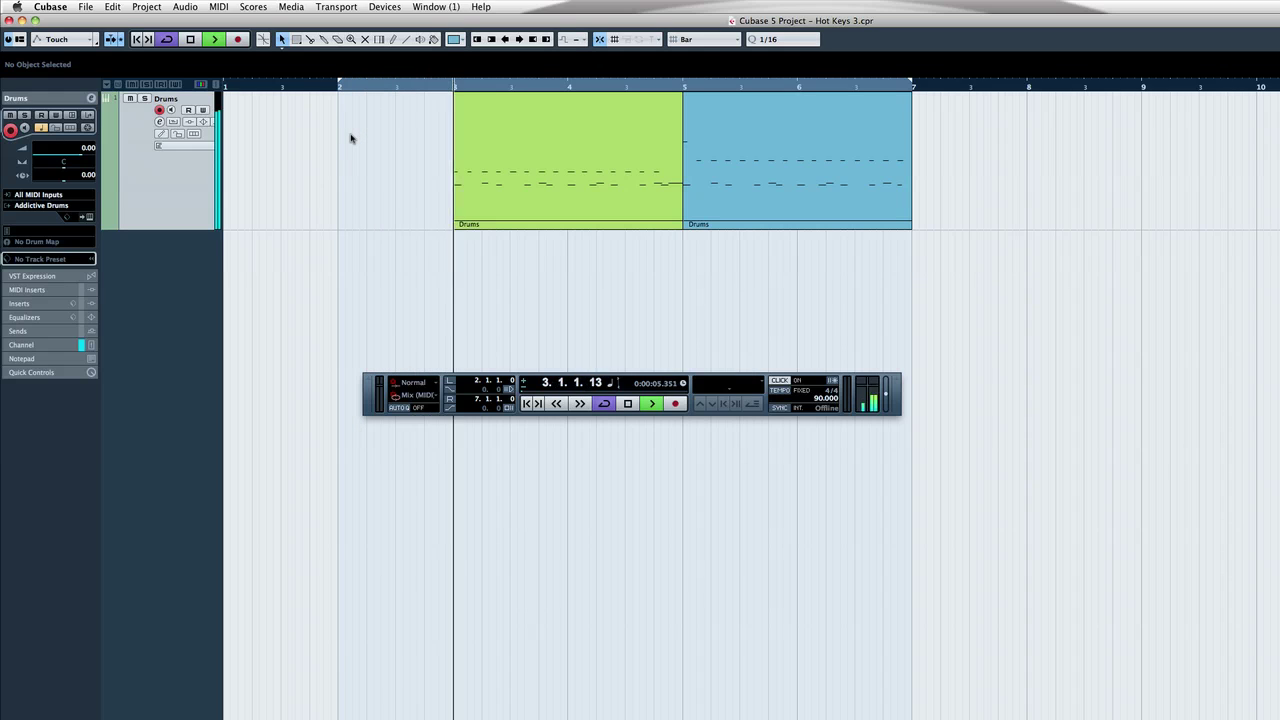
pyautogui.press('space')
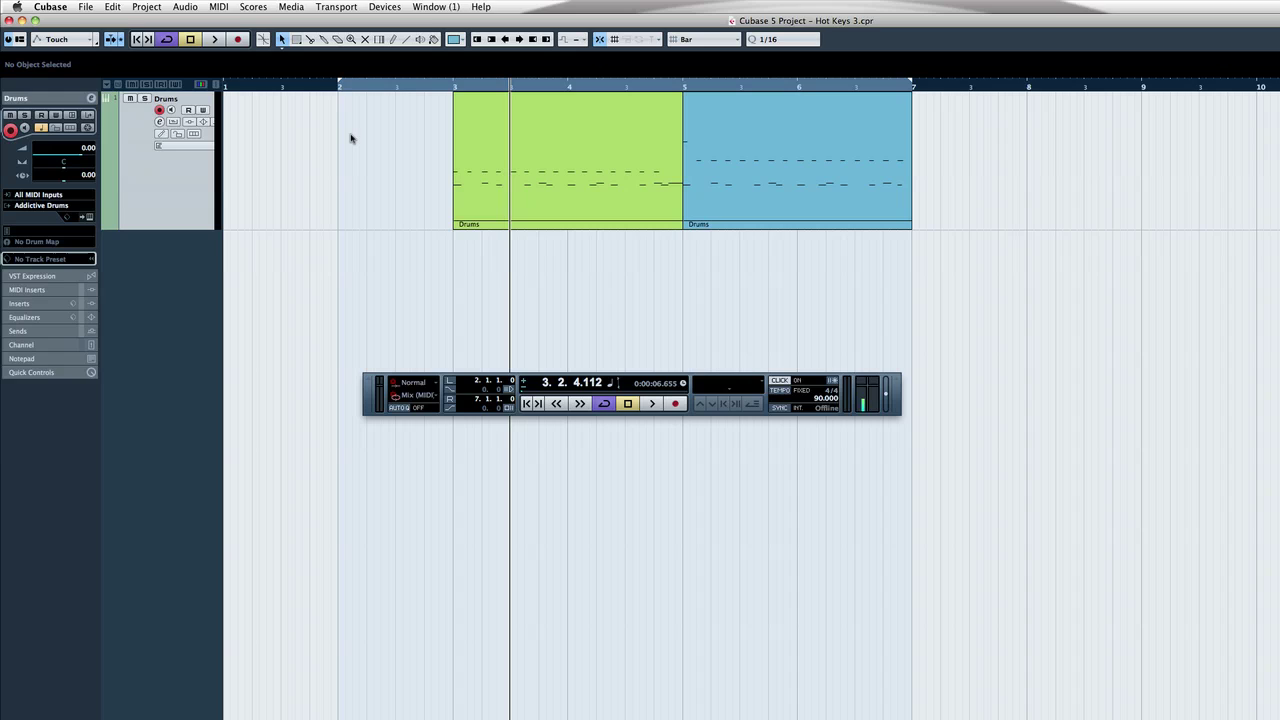
# - Jump the playhead between the left locator at bar 2 and the right locator at bar 7
pyautogui.press('KP_1')
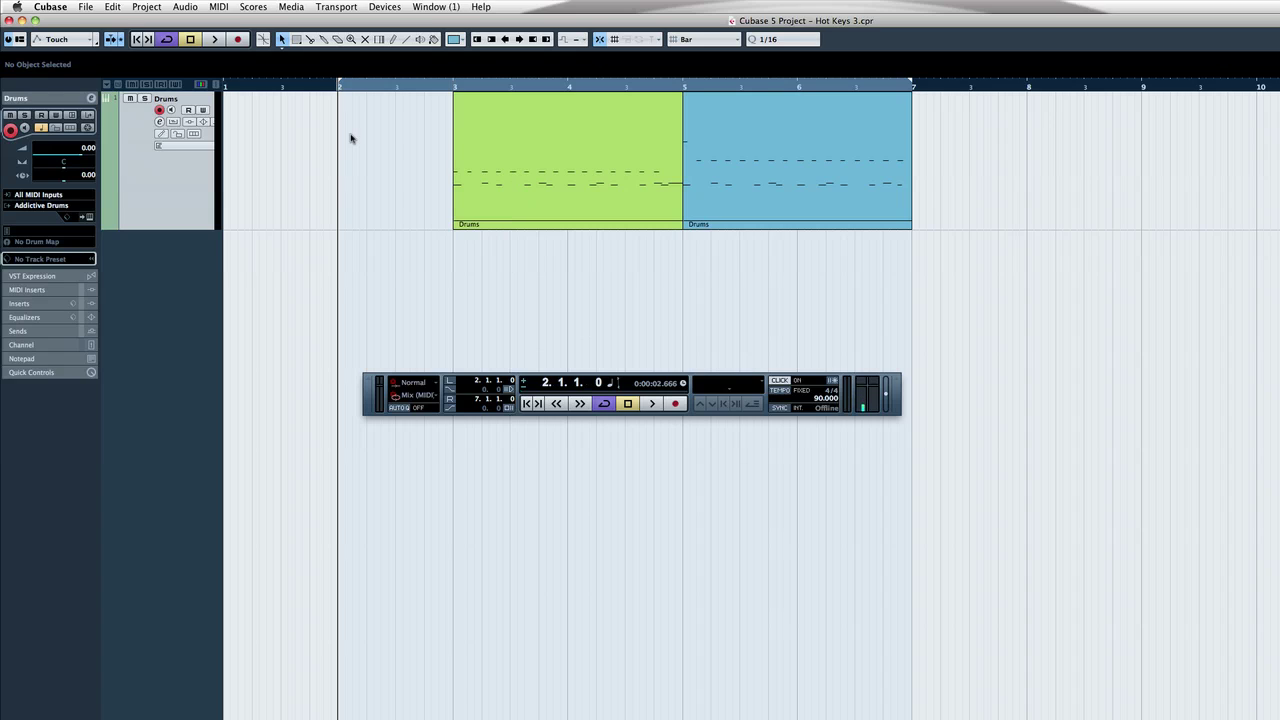
pyautogui.press('ctrl+KP_Add')
pyautogui.press('ctrl+KP_Add')
pyautogui.press('ctrl+KP_Add')
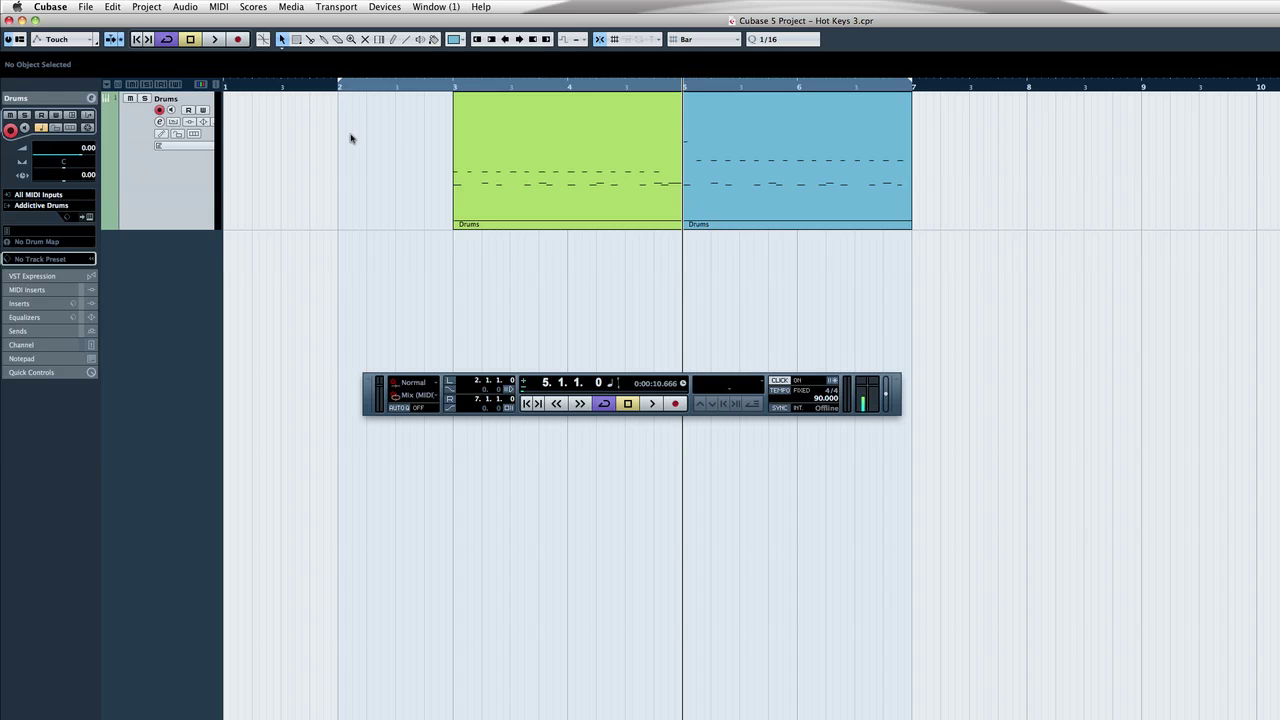
pyautogui.press('KP_1')
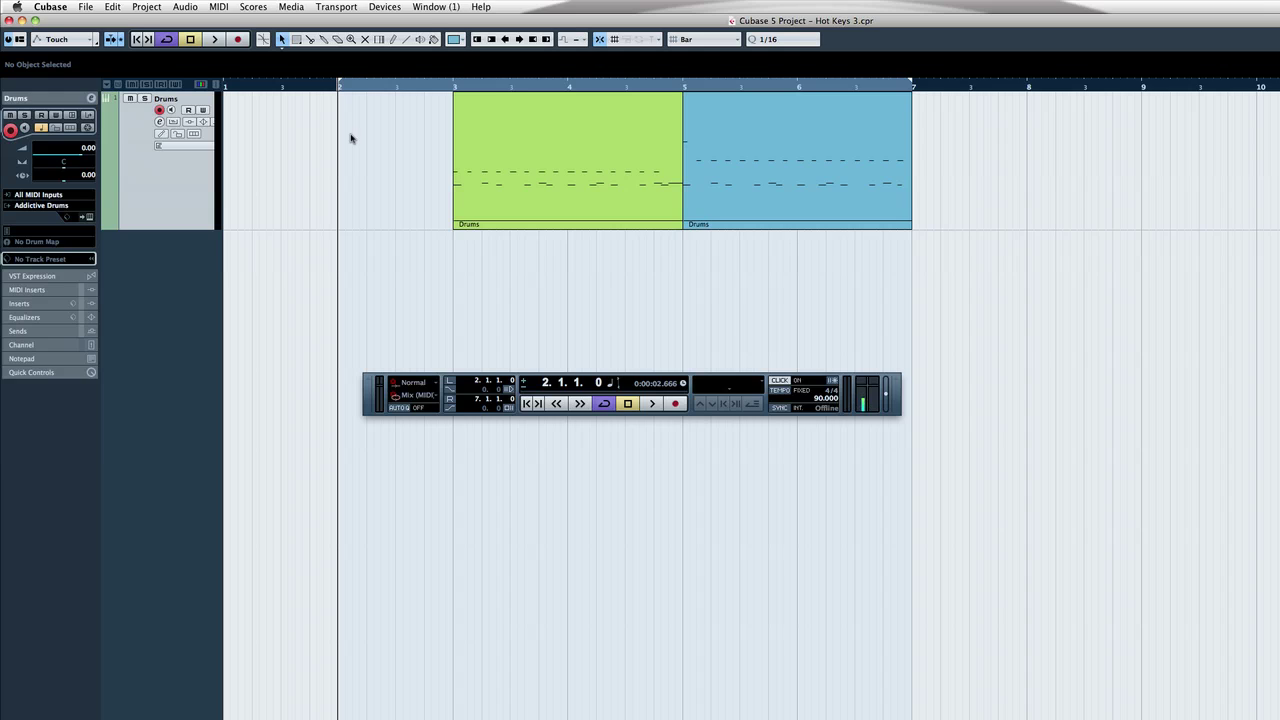
pyautogui.press('KP_2')
pyautogui.press('KP_1')
# - Add a Mono-configuration audio track, Audio 01, from the track list, then turn Cycle off
pyautogui.rightClick(162, 272)
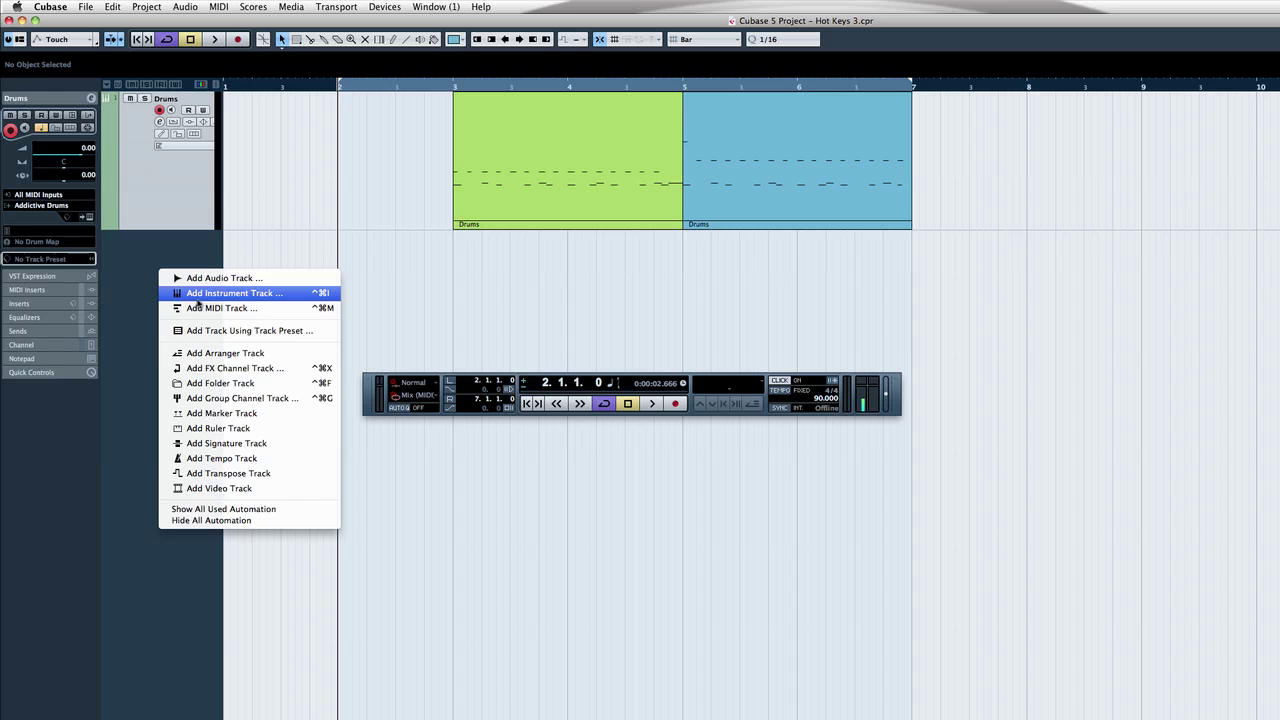
pyautogui.click(204, 281)
pyautogui.click(876, 329)
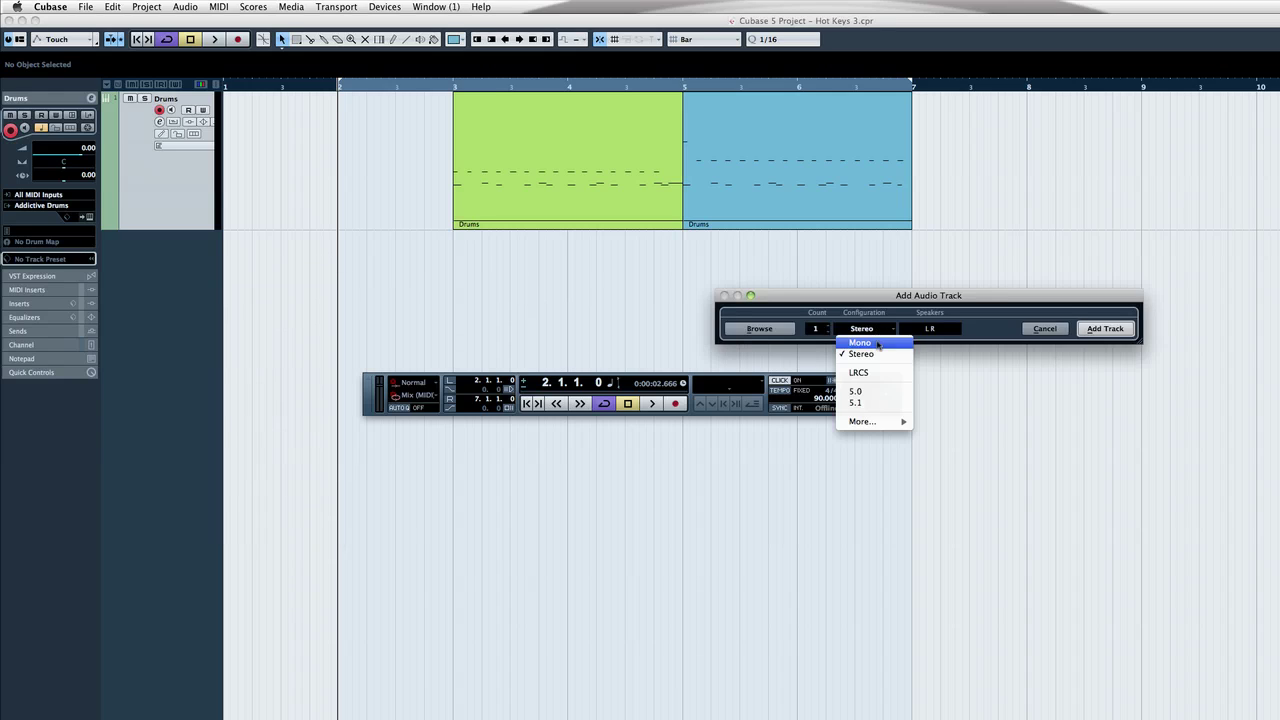
pyautogui.click(878, 343)
pyautogui.click(1105, 329)
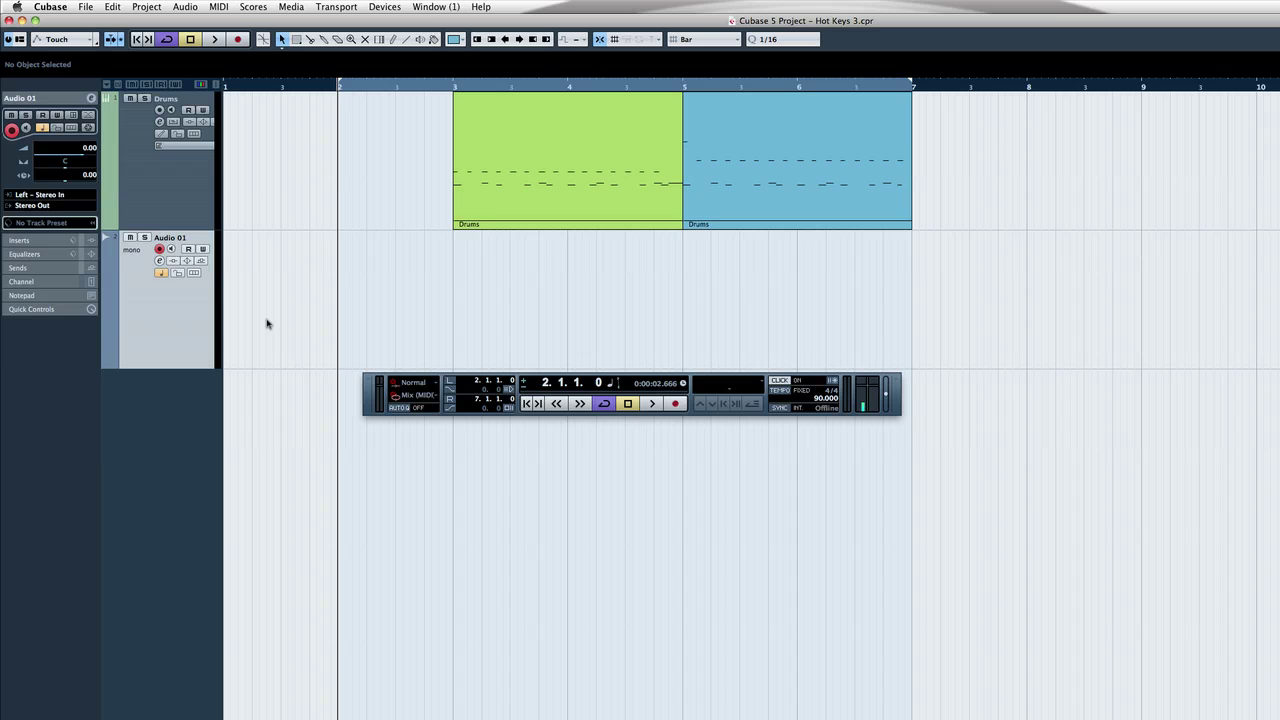
pyautogui.press('KP_Divide')
# - Record a trial take Audio 01_01, delete it, and return to the left locator
pyautogui.press('KP_Multiply')
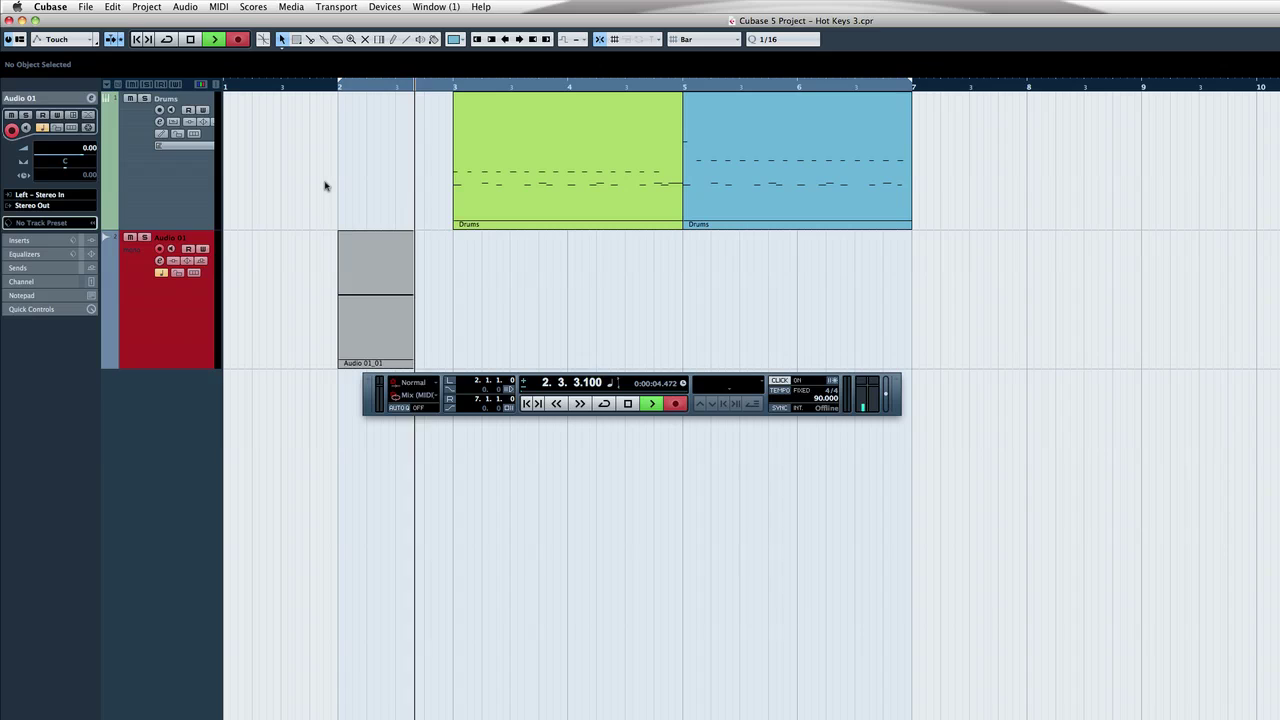
pyautogui.press('KP_0')
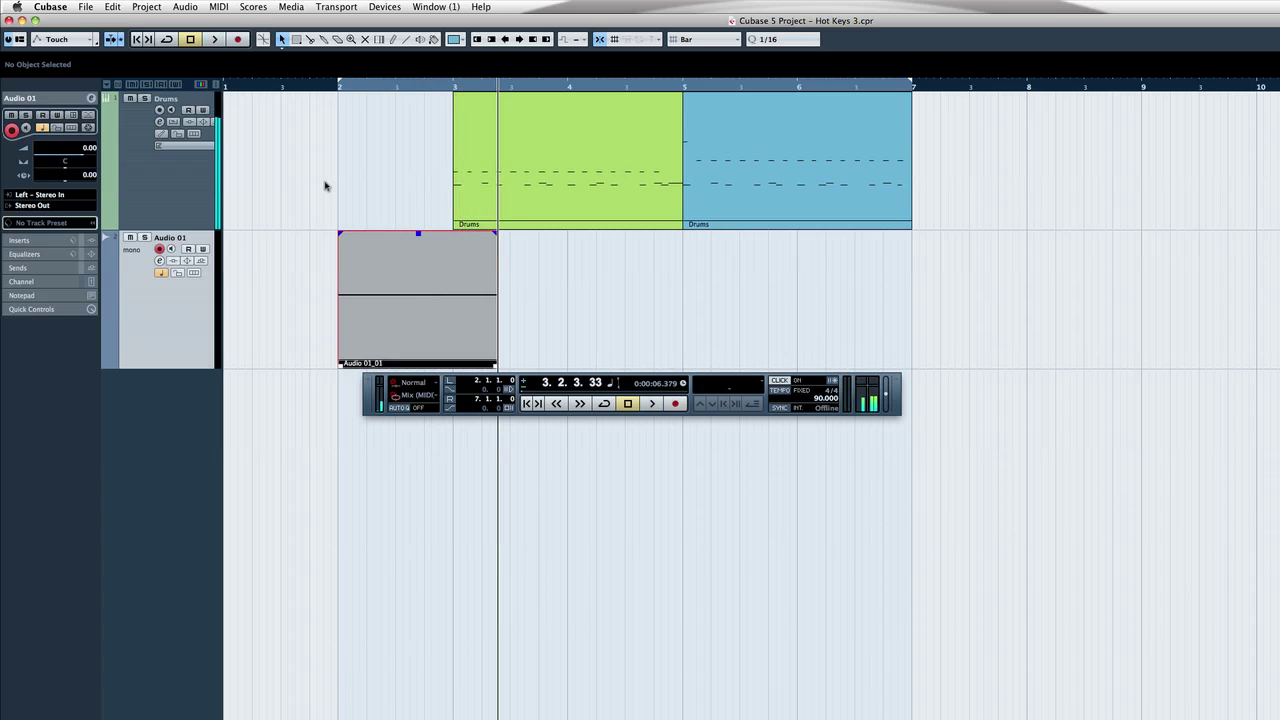
pyautogui.press('Delete')
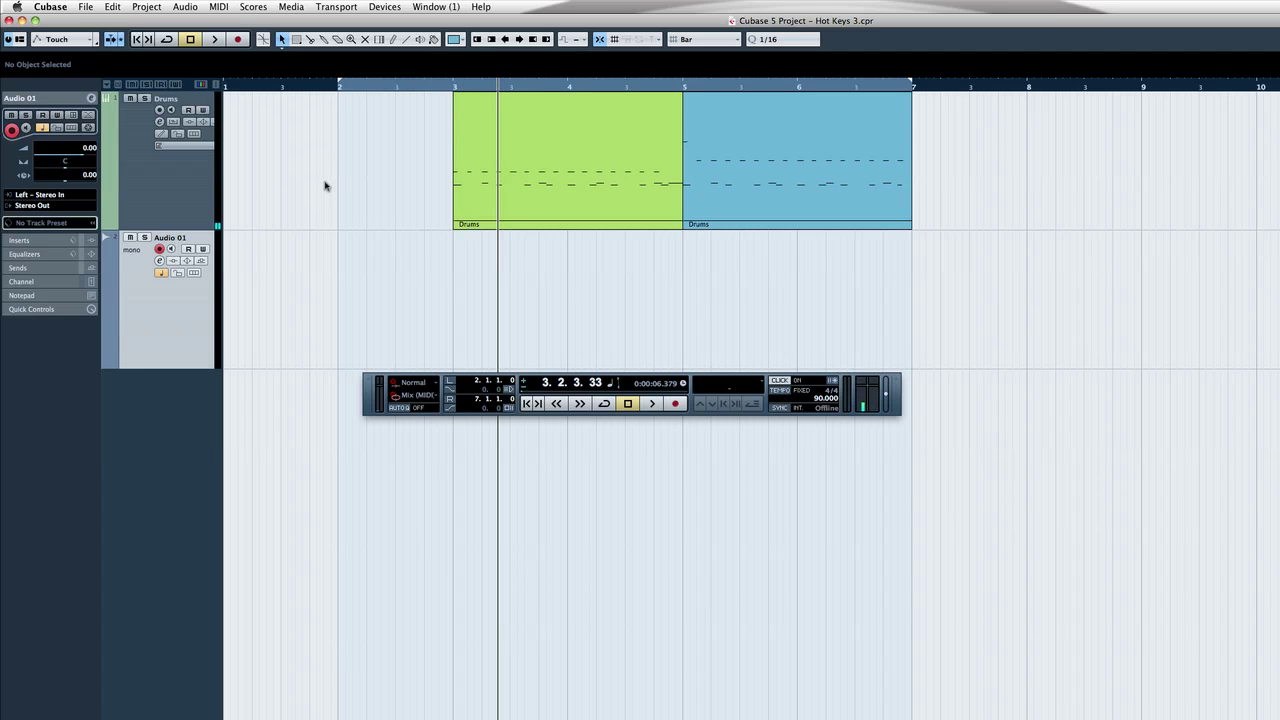
pyautogui.press('KP_1')
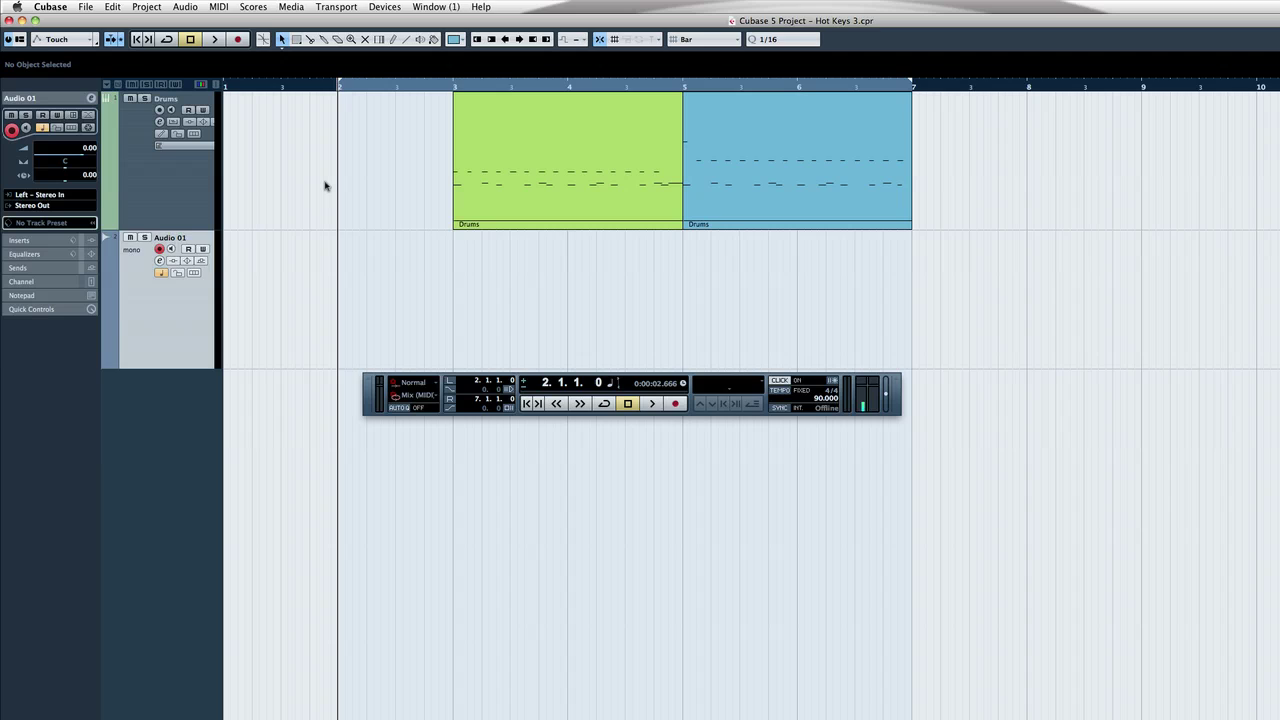
# - Record a second take Audio 01_02, undo it, and start recording again from bar 2
pyautogui.press('KP_Multiply')
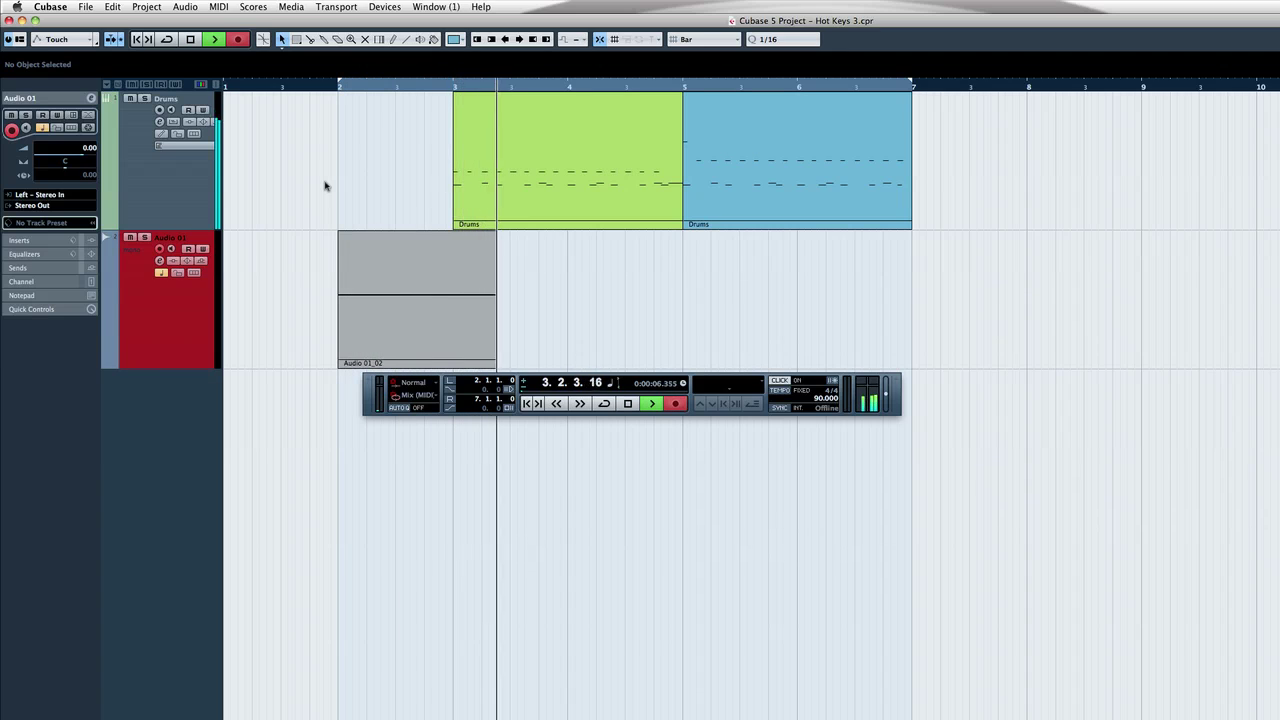
pyautogui.press('KP_0')
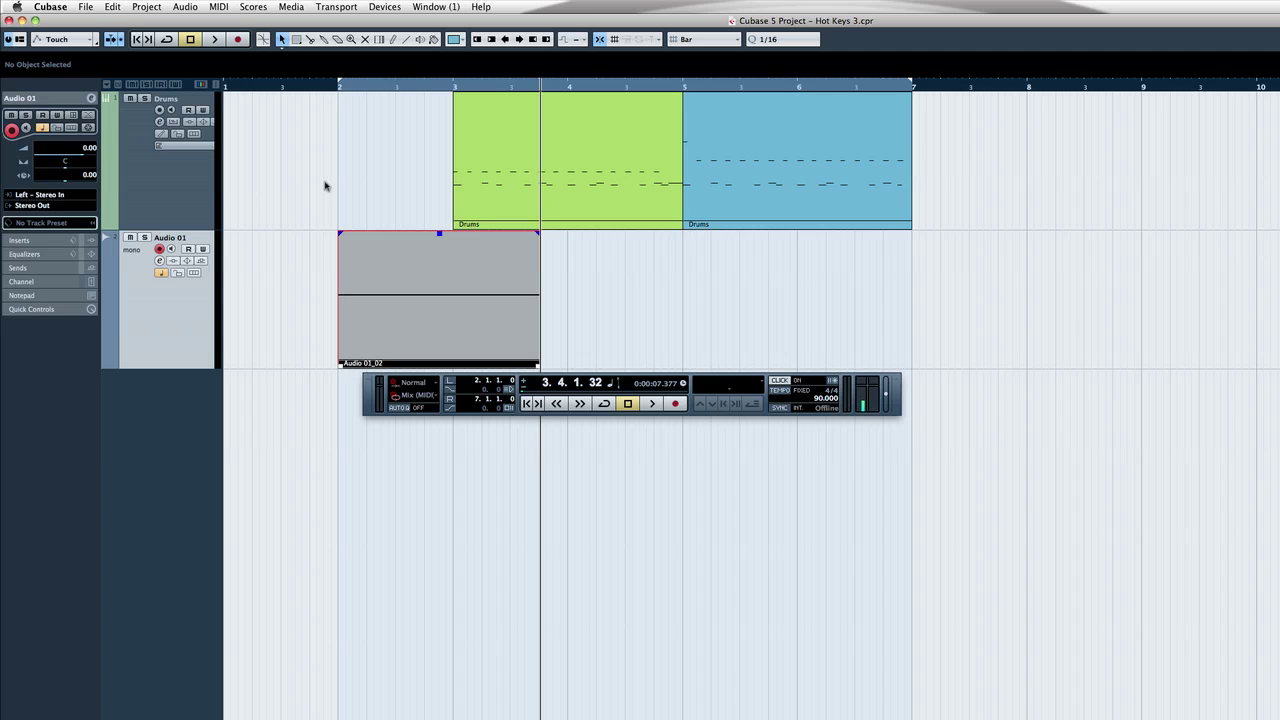
pyautogui.press('super+z')
pyautogui.press('KP_1')
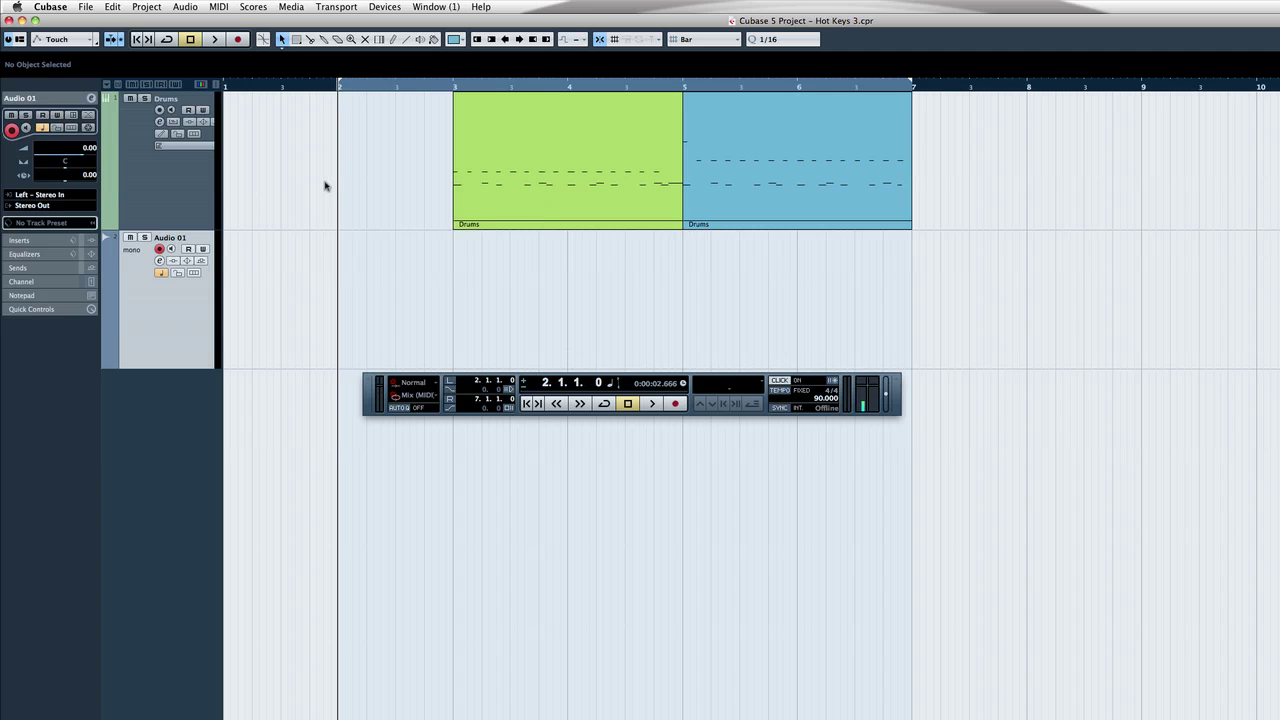
pyautogui.press('KP_Multiply')
# - Stop the new recording and jump the song position back to 2.1.1.0
pyautogui.press('KP_0')
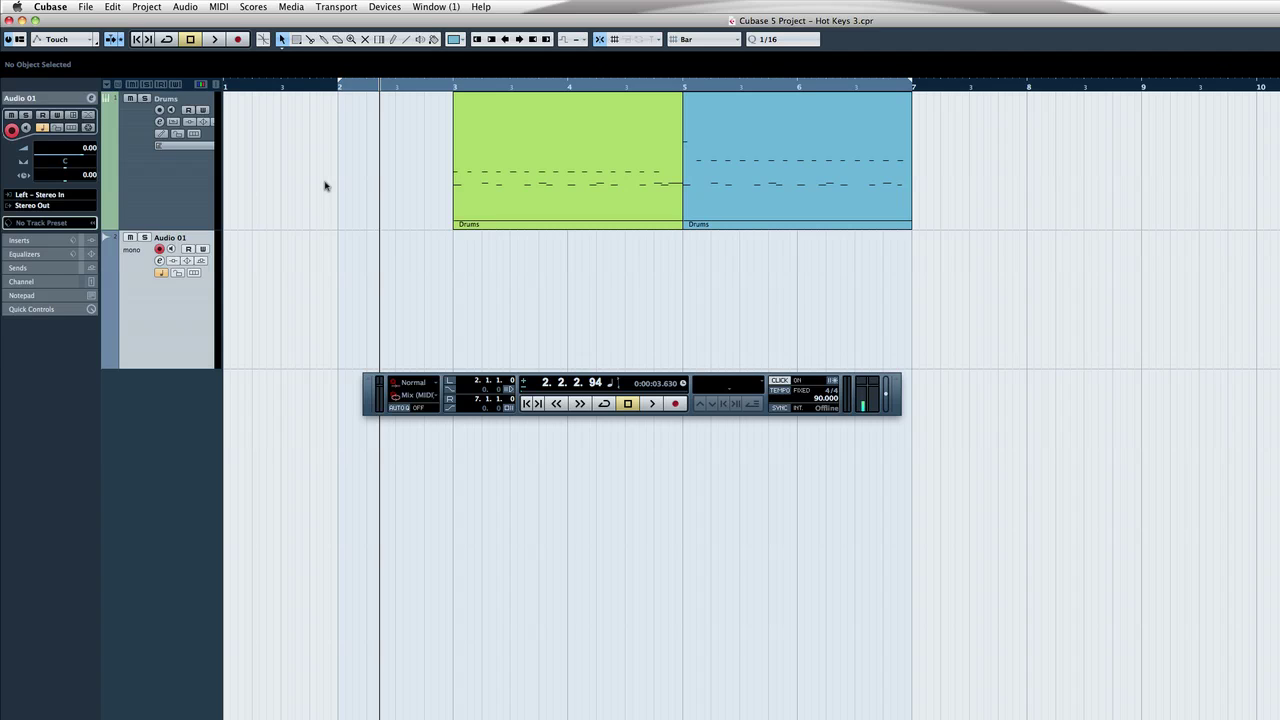
pyautogui.press('KP_1')
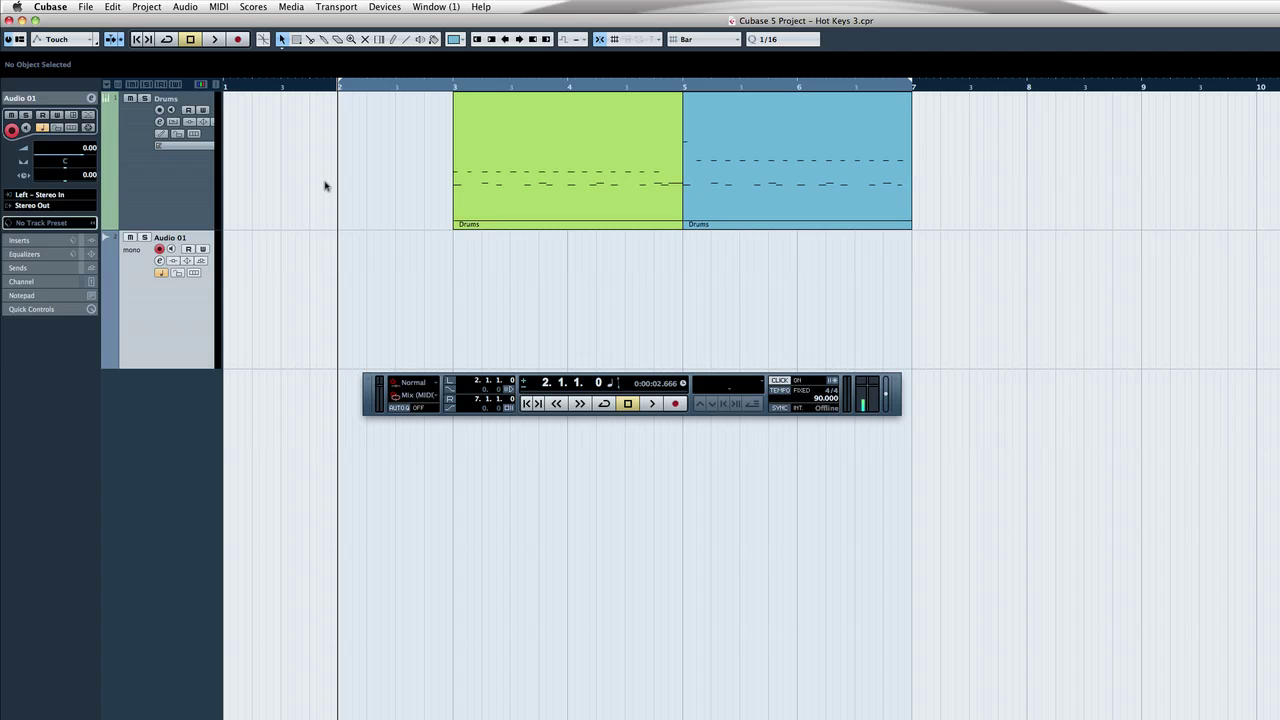
# - Move the left locator to bar 4, after briefly placing it at bar 5
pyautogui.press('KP_Add')
pyautogui.press('KP_Add')
pyautogui.press('KP_Add')
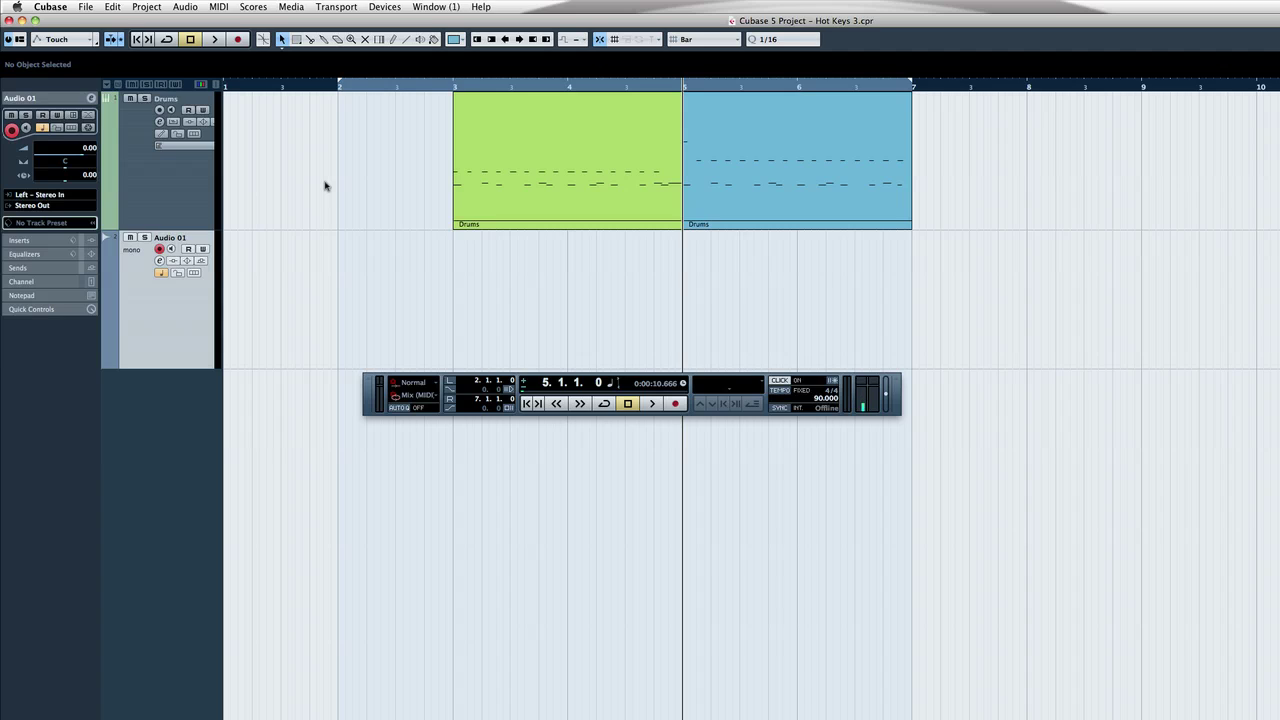
pyautogui.press('super+KP_1')
pyautogui.press('KP_Subtract')
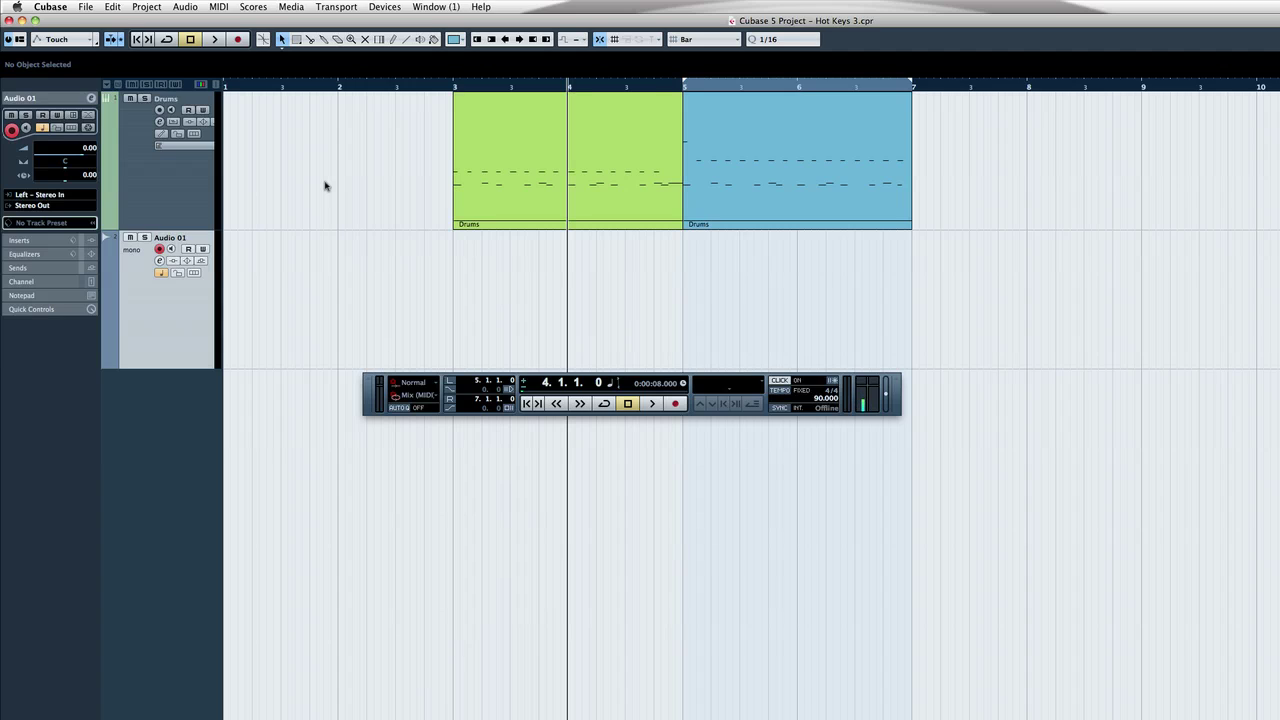
pyautogui.press('super+KP_1')
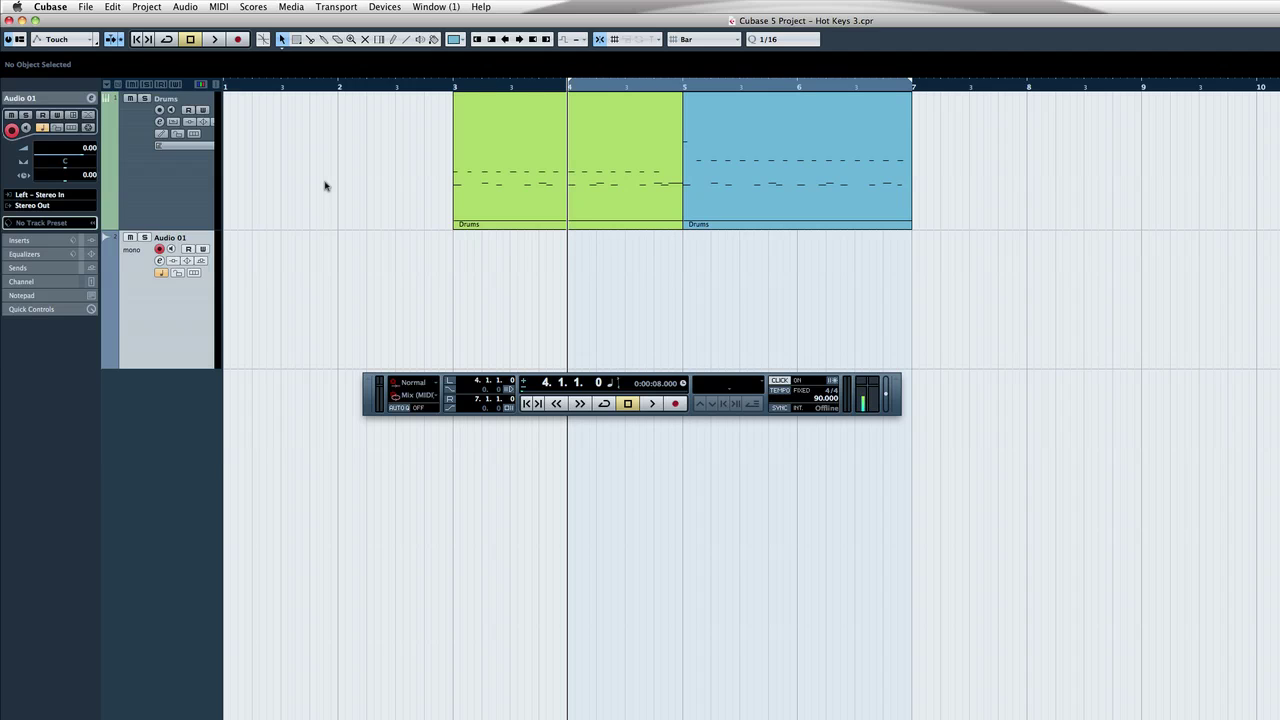
# - Record a short Audio 01_04 test take from bar 4, delete it, and return to the left locator
pyautogui.press('KP_Multiply')
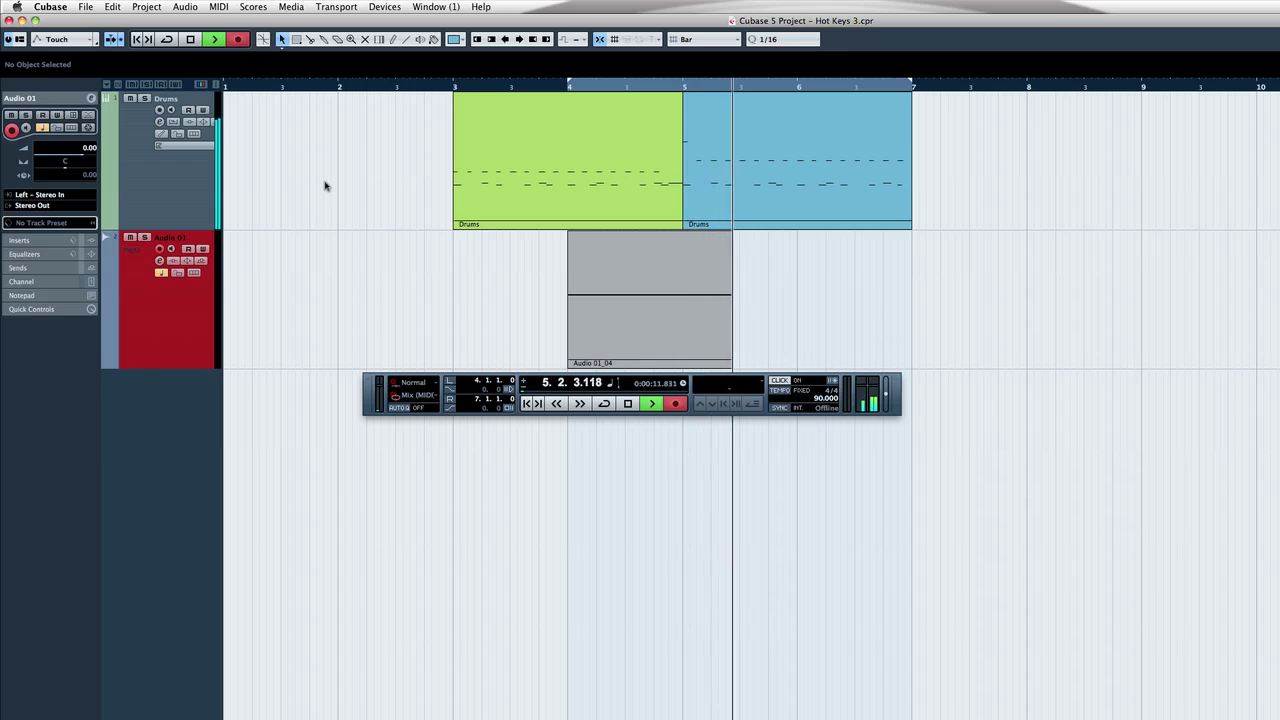
pyautogui.press('KP_0')
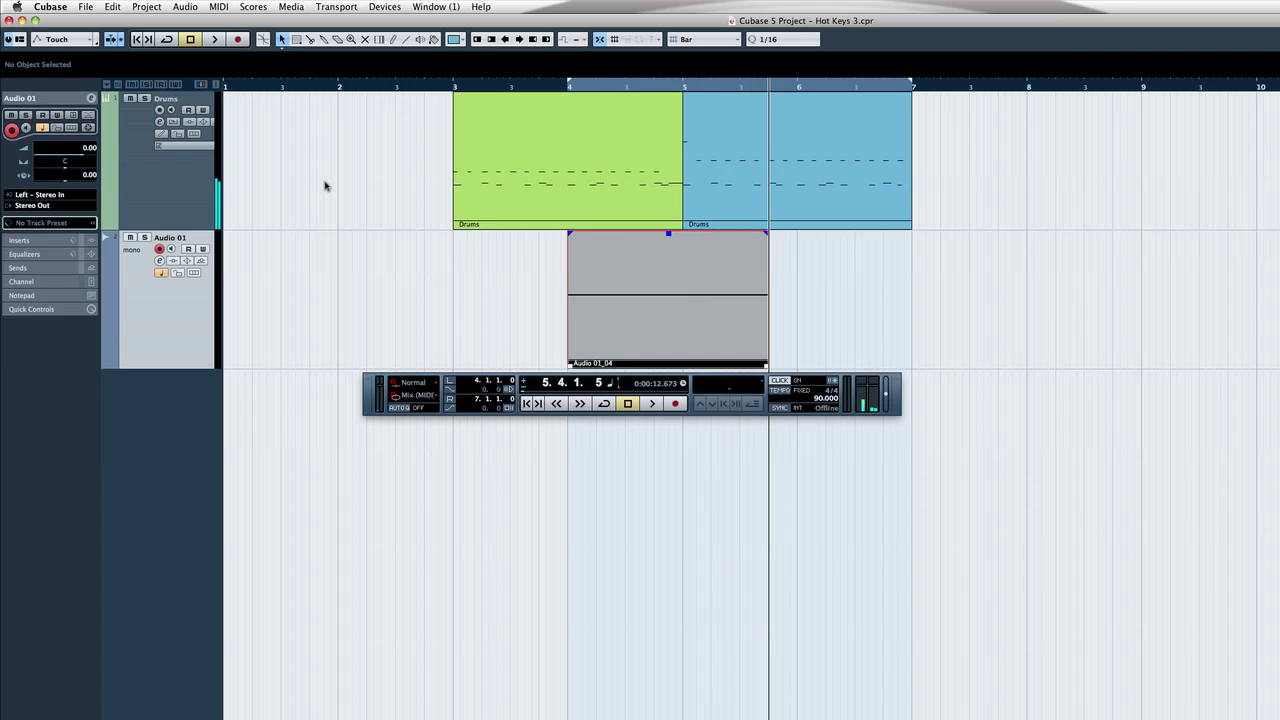
pyautogui.press('Delete')
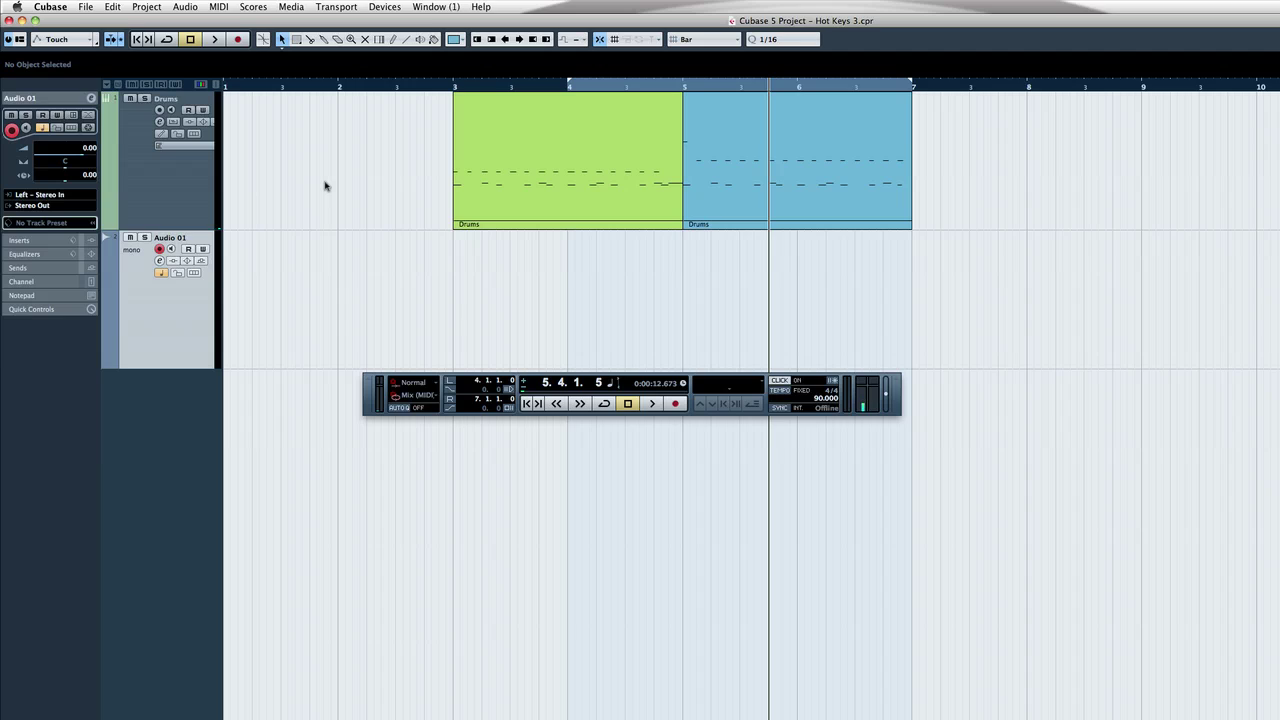
pyautogui.press('KP_1')
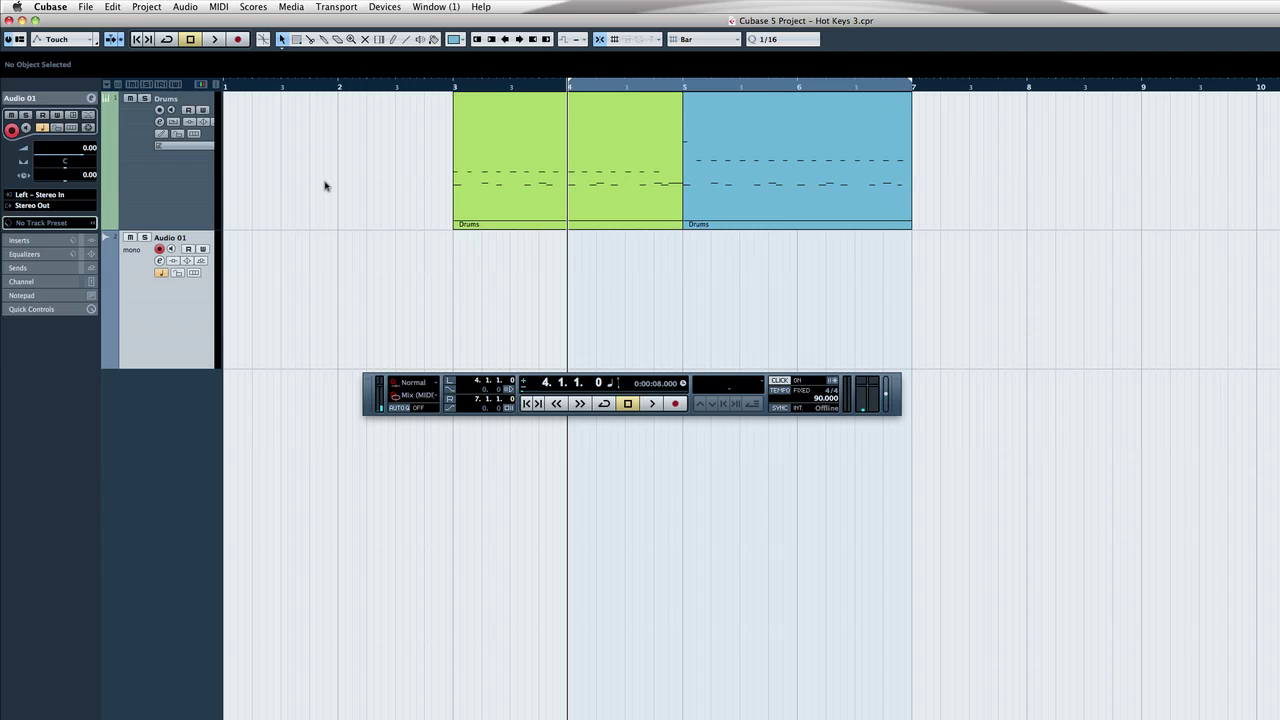
# - Place the left locator at 2.1.1.0 and the right locator at 9.1.1.0
pyautogui.press('KP_Subtract')
pyautogui.press('KP_Subtract')
pyautogui.press('KP_Subtract')
pyautogui.press('KP_Add')
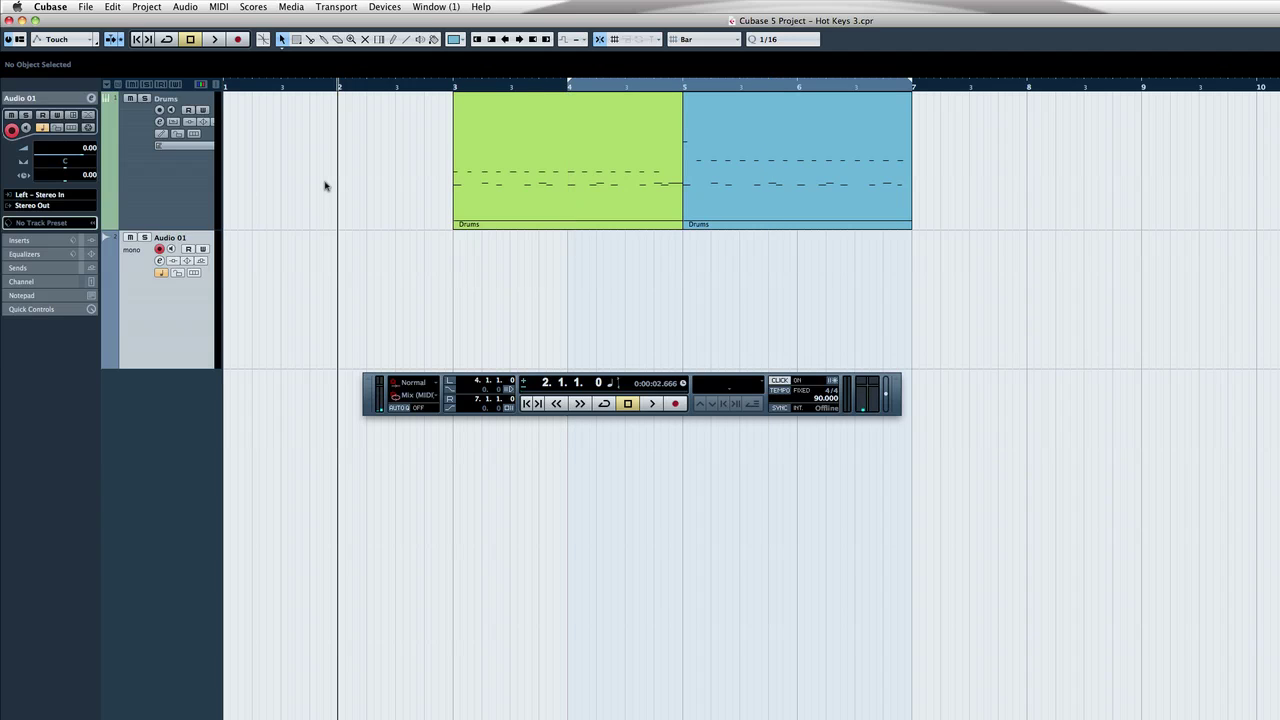
pyautogui.press('super+KP_1')
pyautogui.press('KP_Add')
pyautogui.press('KP_Add')
pyautogui.press('KP_Add')
pyautogui.press('KP_Add')
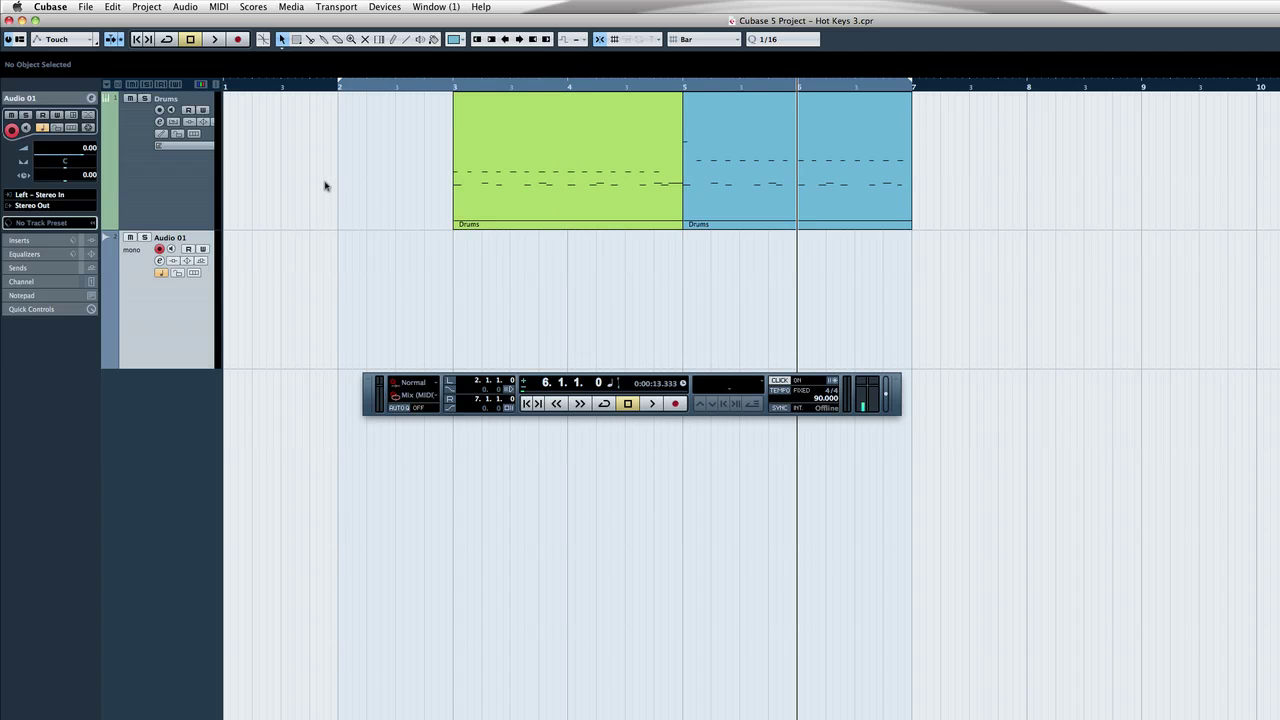
pyautogui.press('KP_Add')
pyautogui.press('KP_Add')
pyautogui.press('KP_Add')
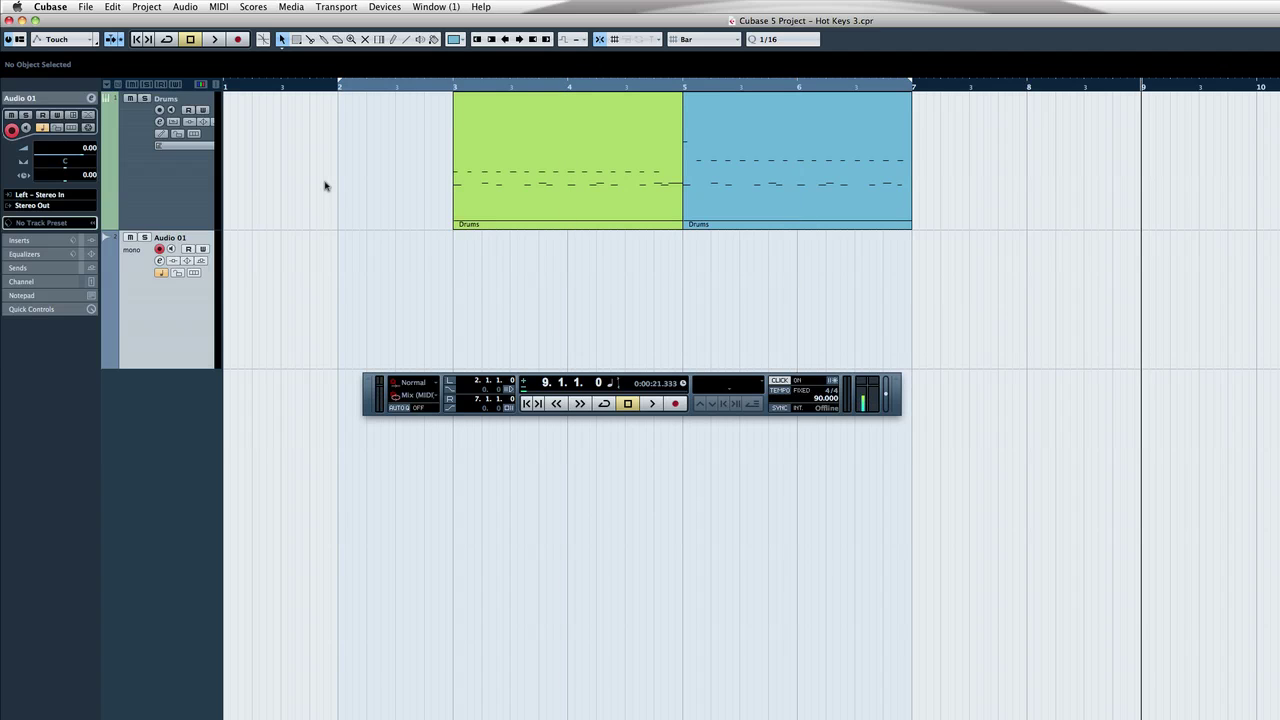
pyautogui.press('super+KP_2')
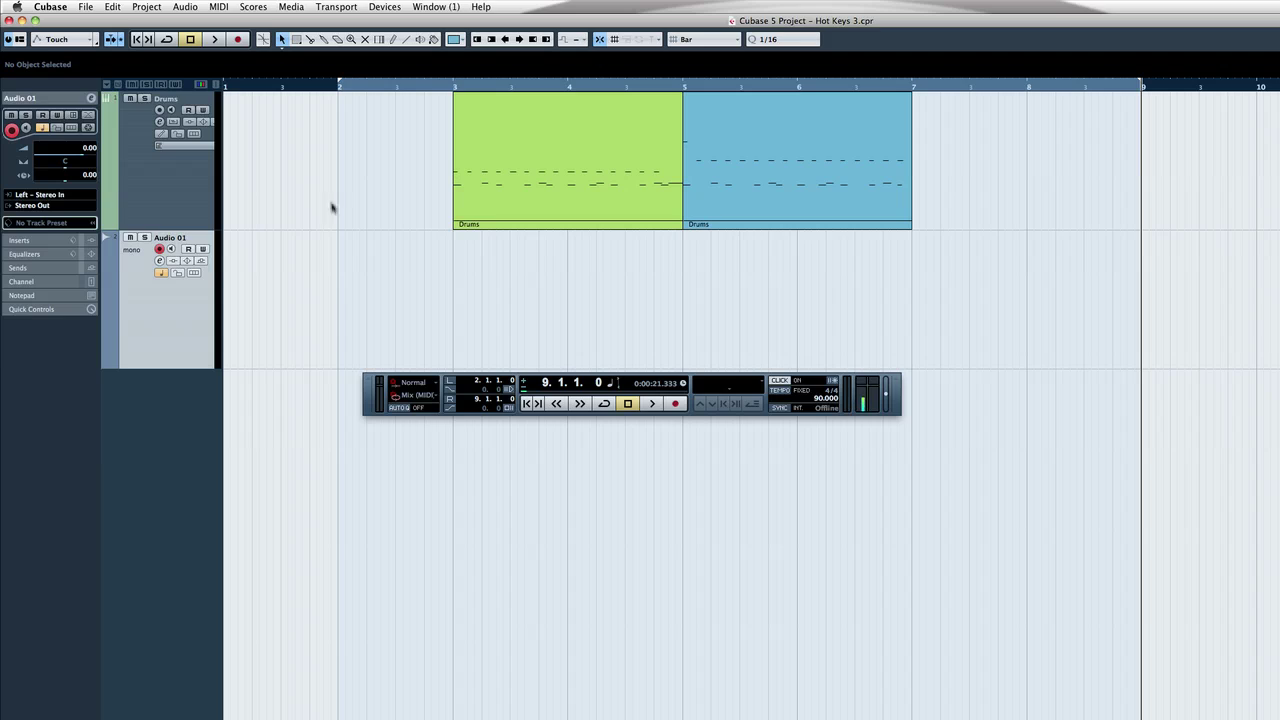
# - Select both Drums parts and fit the locators around them with P
pyautogui.moveTo(772, 288); pyautogui.dragTo(524, 114)
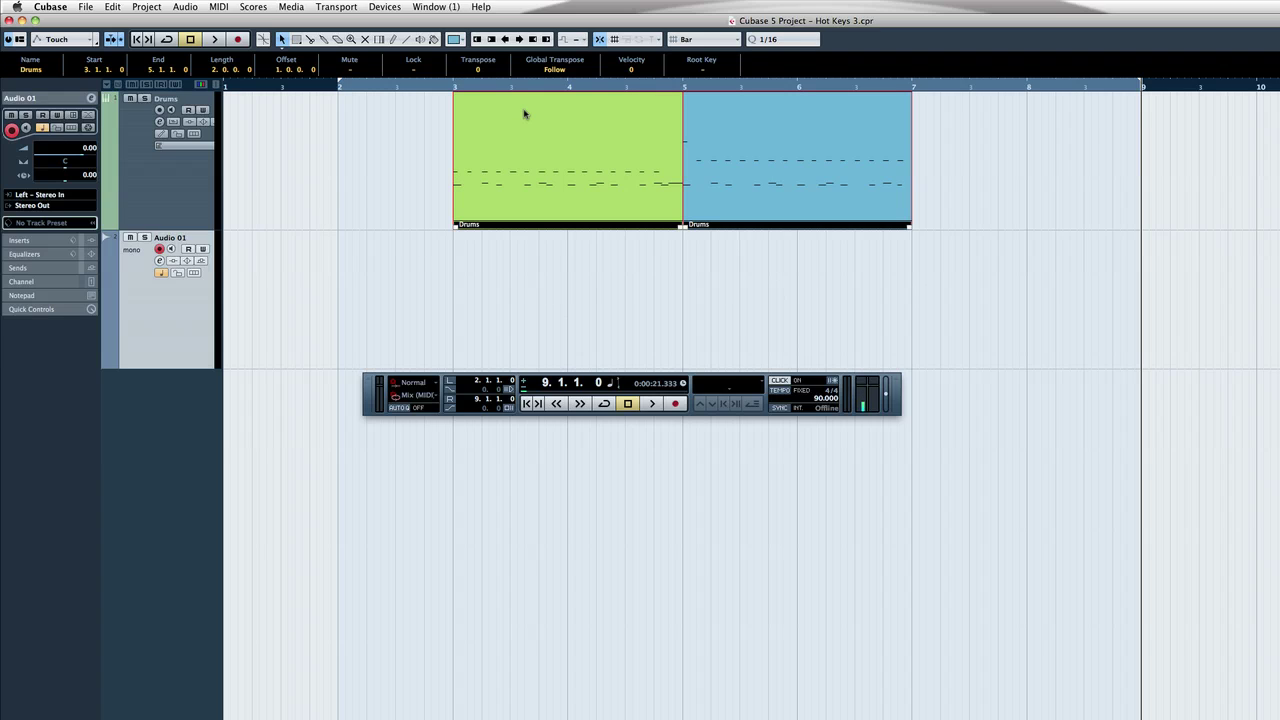
pyautogui.press('p')
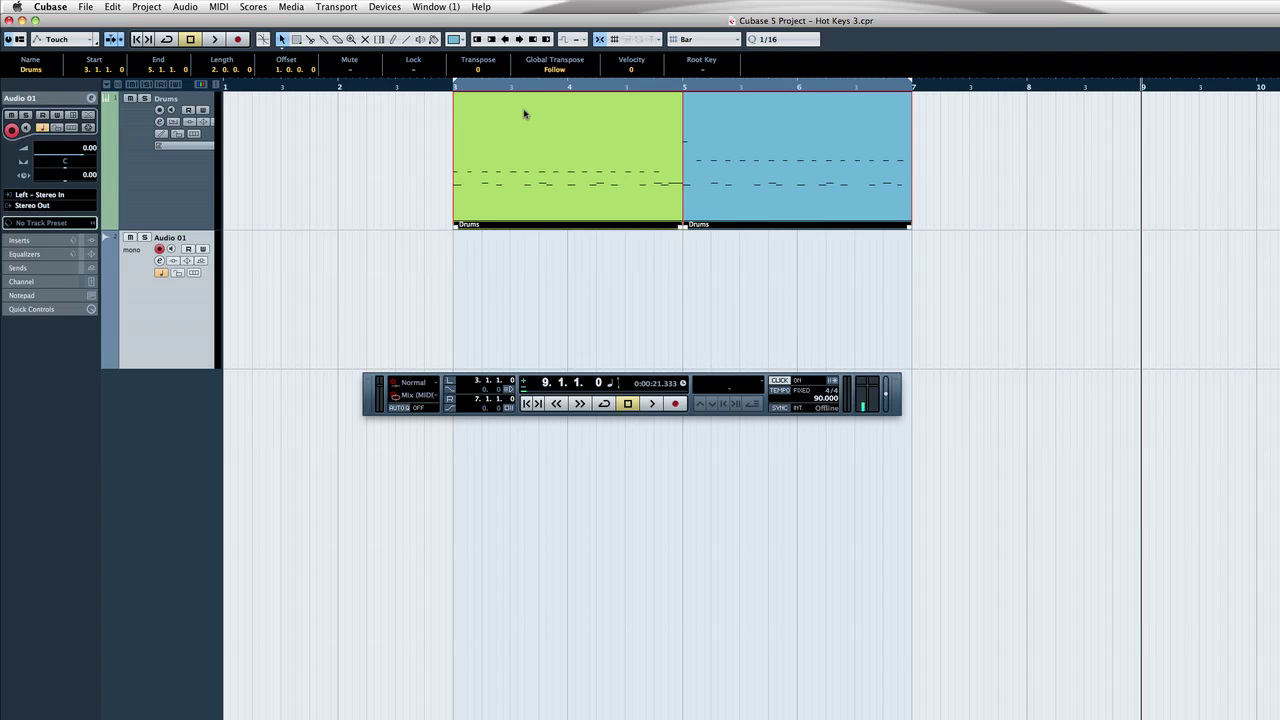
pyautogui.press('KP_1')
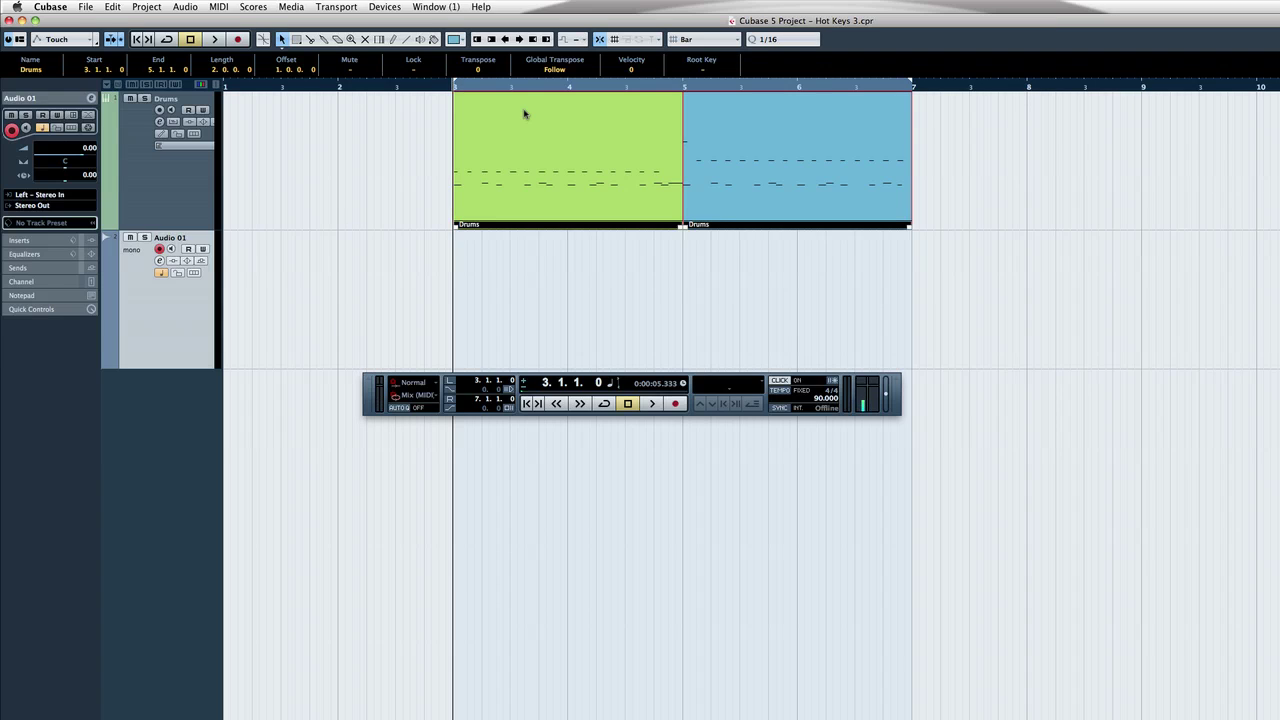
# - Adjust the left locator to bar 2 and the right locator to bar 8, ending at bar 2
pyautogui.press('ctrl+KP_Subtract')
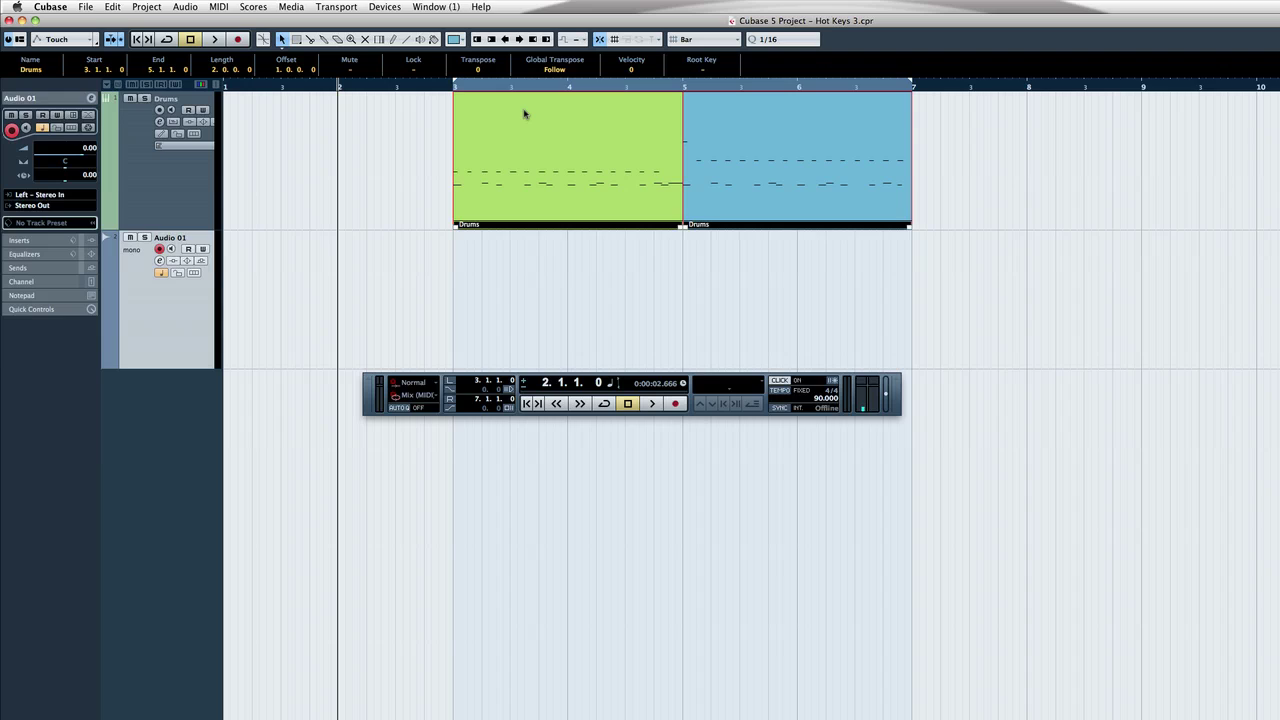
pyautogui.press('ctrl+KP_1')
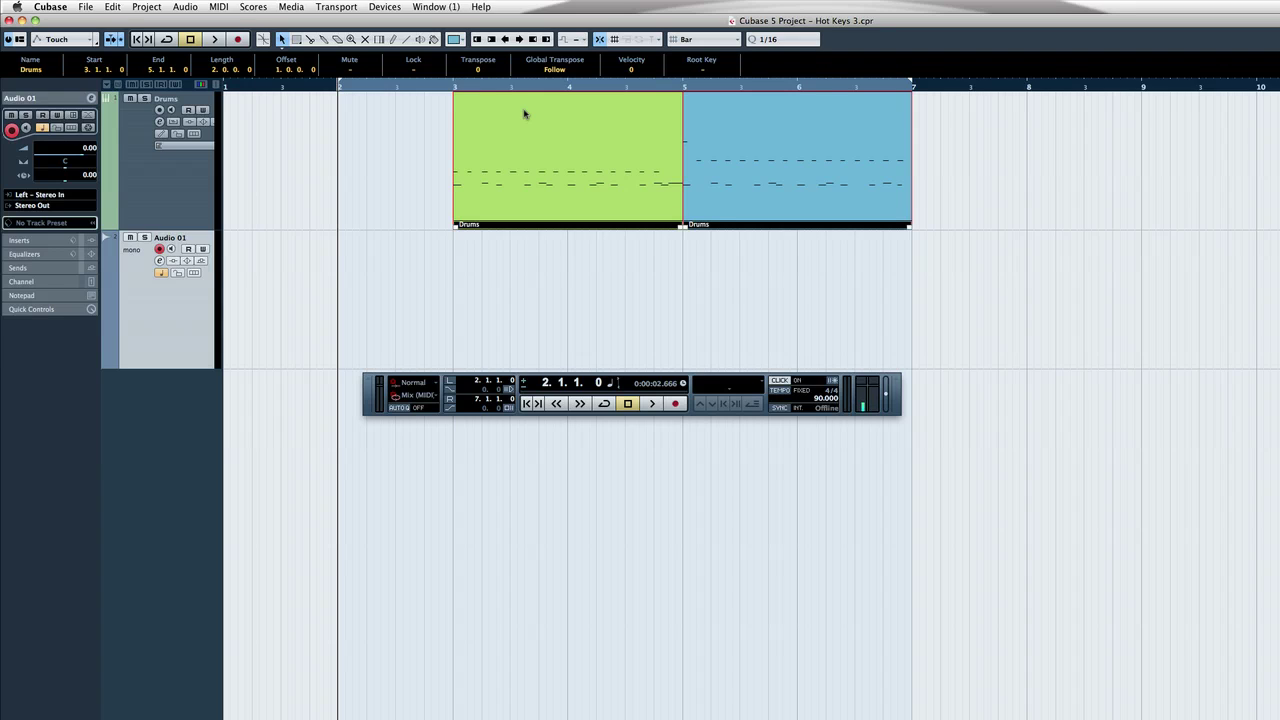
pyautogui.press('ctrl+KP_Add')
pyautogui.press('ctrl+KP_Add')
pyautogui.press('ctrl+KP_Add')
pyautogui.press('ctrl+KP_Add')
pyautogui.press('ctrl+KP_Add')
pyautogui.press('ctrl+KP_Add')
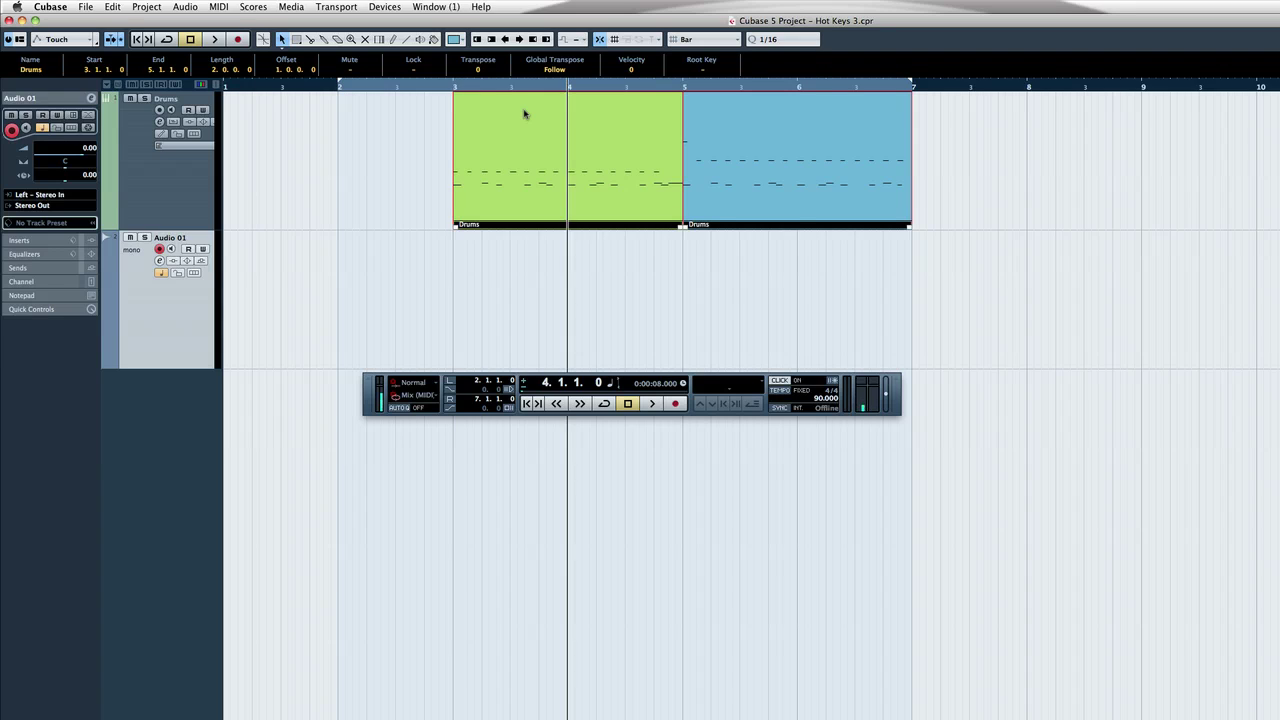
pyautogui.press('ctrl+KP_2')
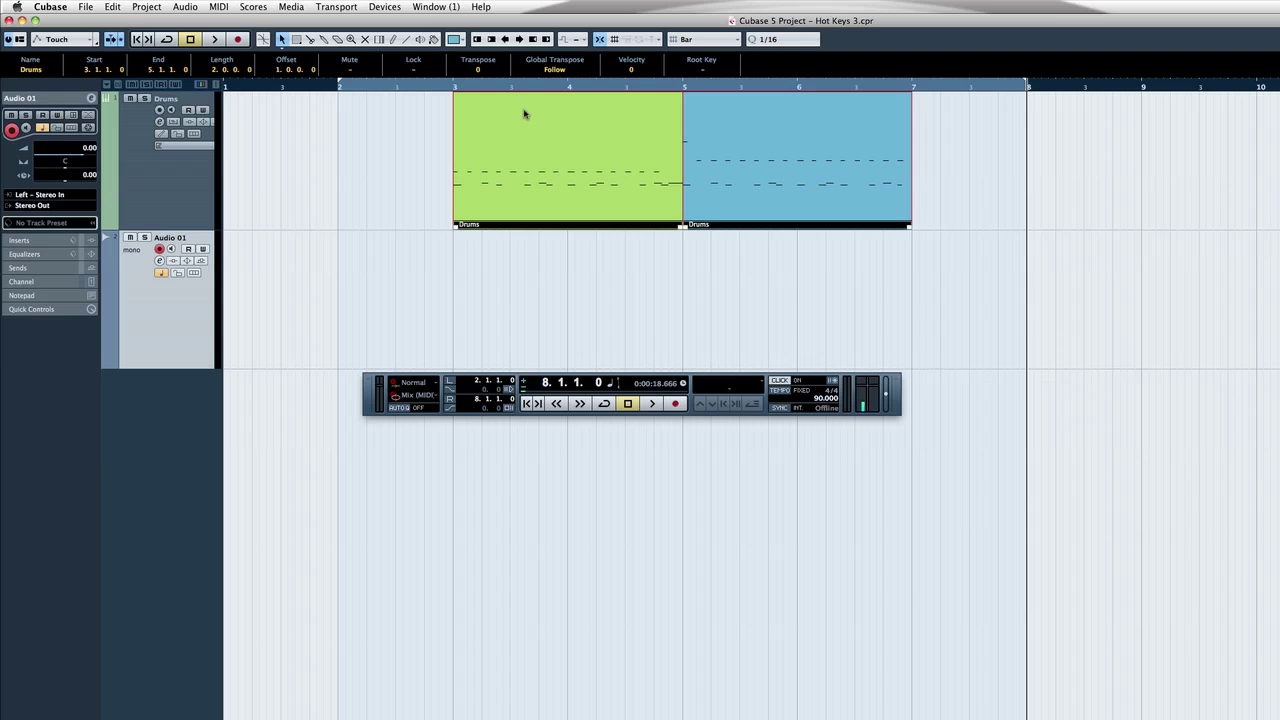
pyautogui.press('ctrl+KP_Subtract')
pyautogui.press('ctrl+KP_Subtract')
pyautogui.press('ctrl+KP_Subtract')
pyautogui.press('ctrl+KP_Subtract')
pyautogui.press('ctrl+KP_Subtract')
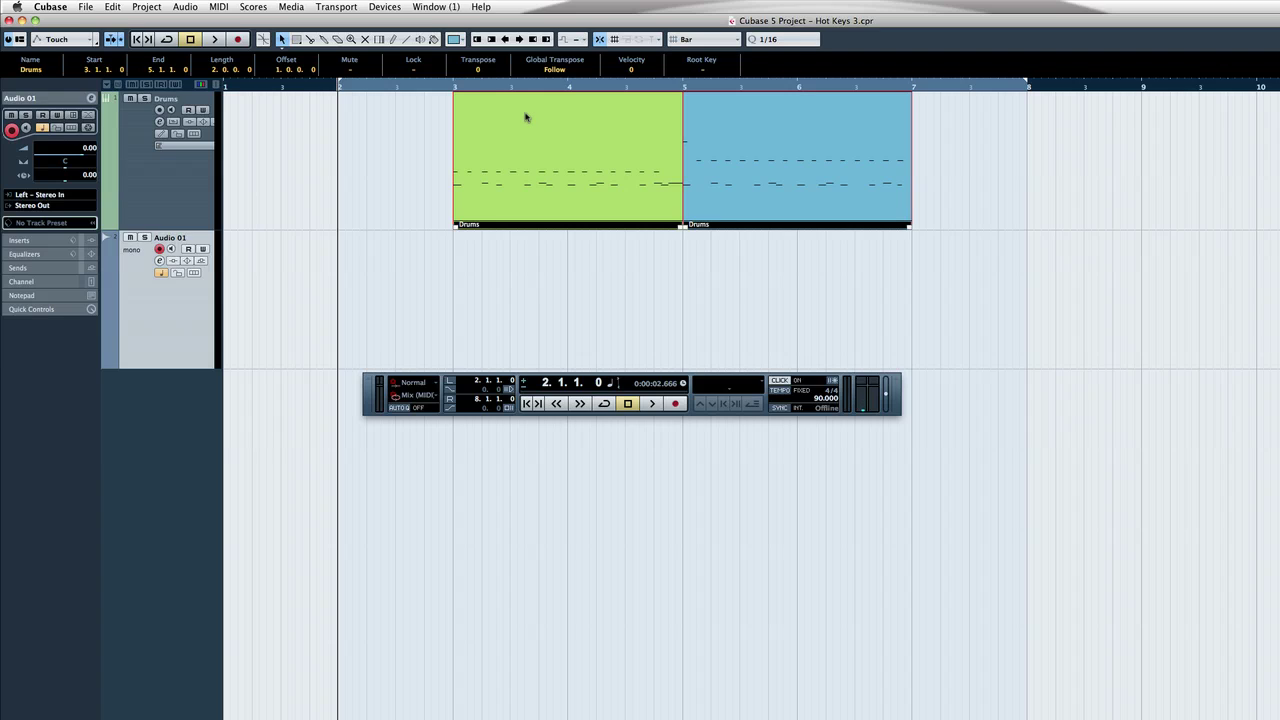
# - Turn Cycle on, move the right locator to bar 5, and step the cursor back to bar 2
pyautogui.press('KP_Divide')
pyautogui.click(683, 87)
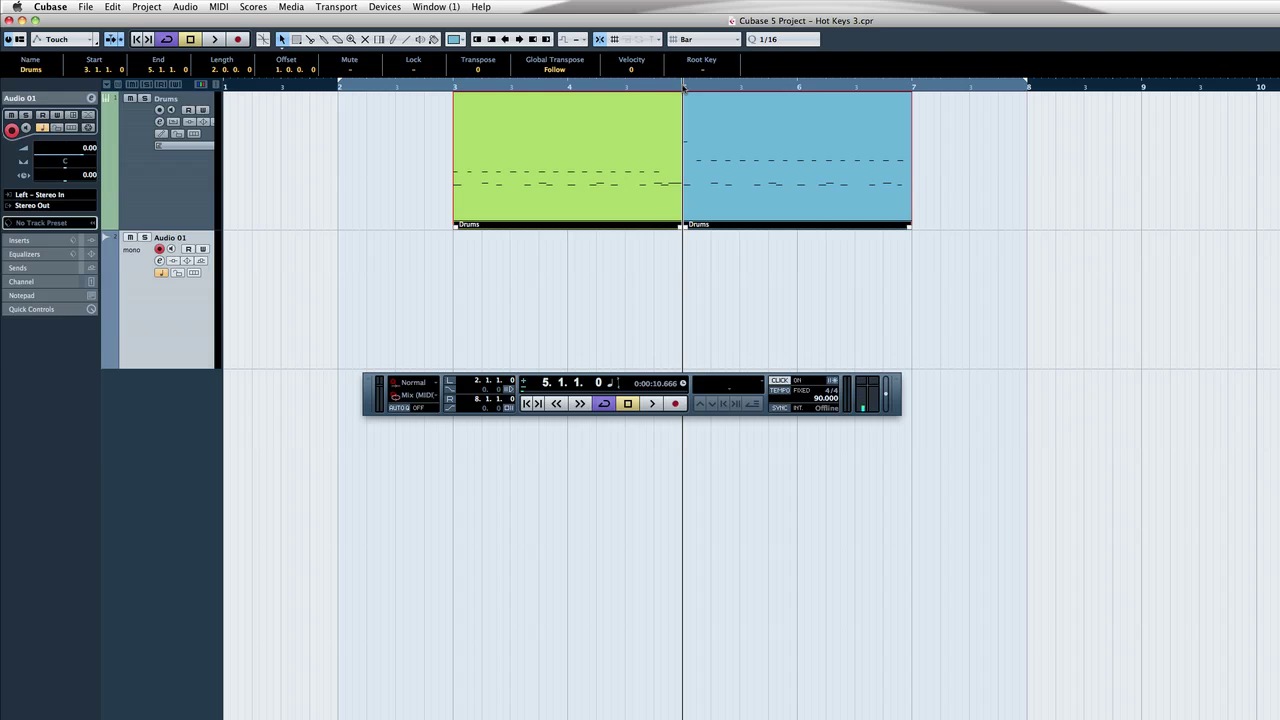
pyautogui.keyDown('alt'); pyautogui.click(683, 87); pyautogui.keyUp('alt')
pyautogui.press('super+Left')
pyautogui.press('super+Left')
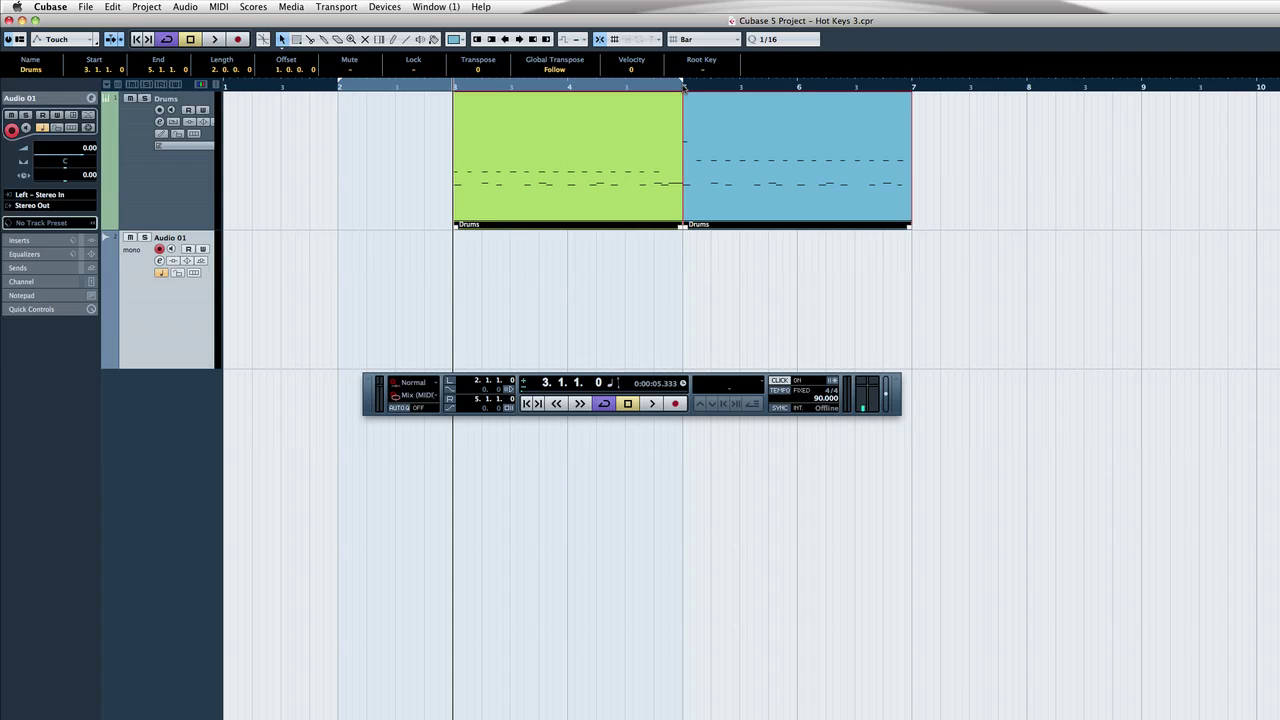
pyautogui.press('super+Left')
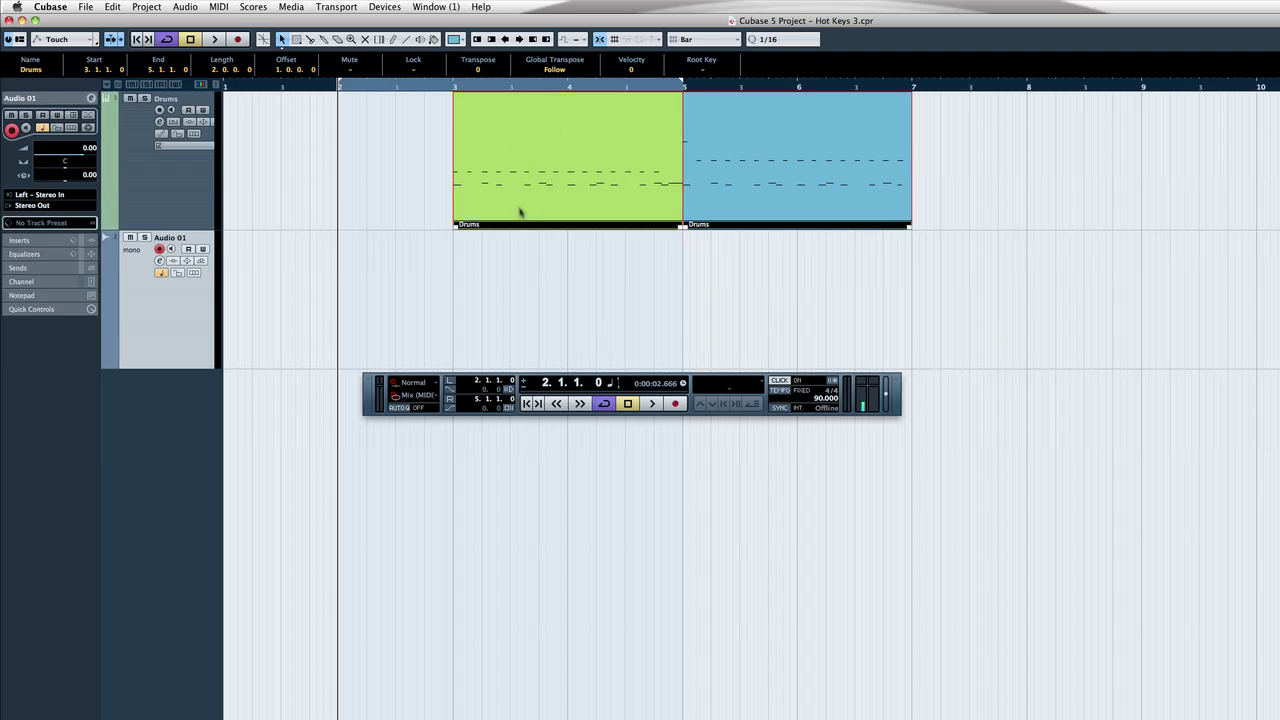
pyautogui.press('KP_Multiply')
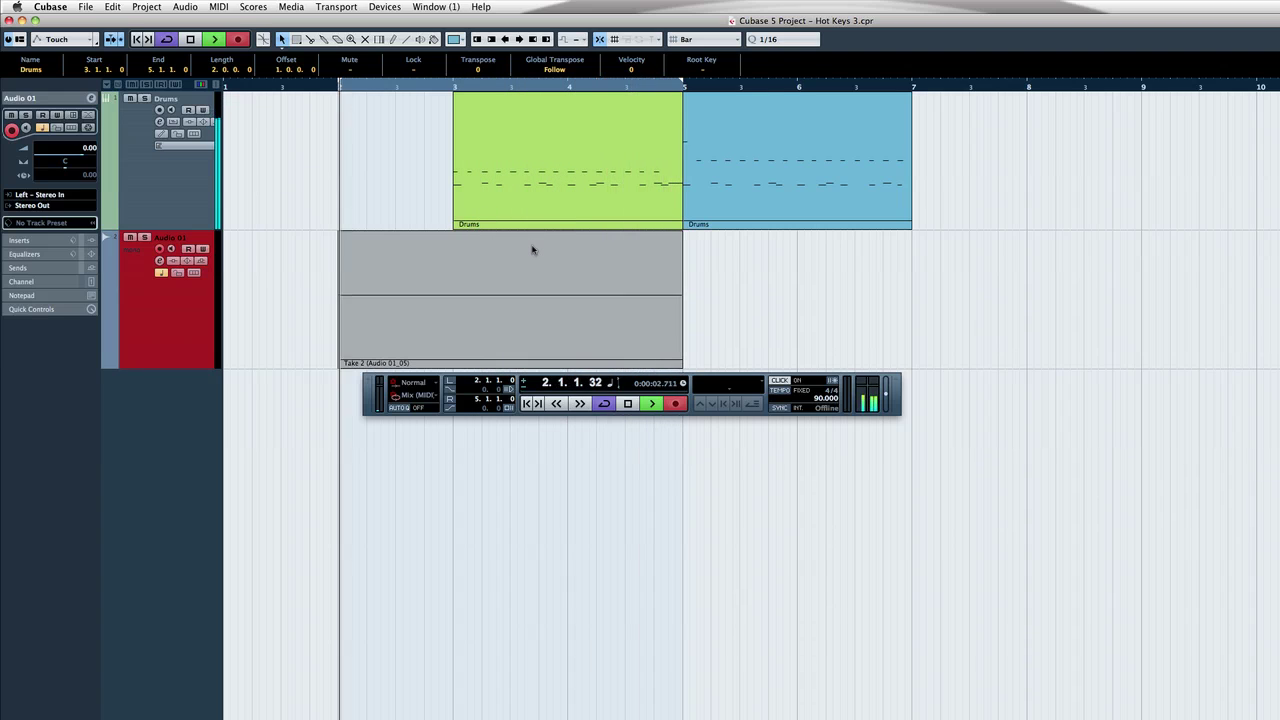
pyautogui.press('space')
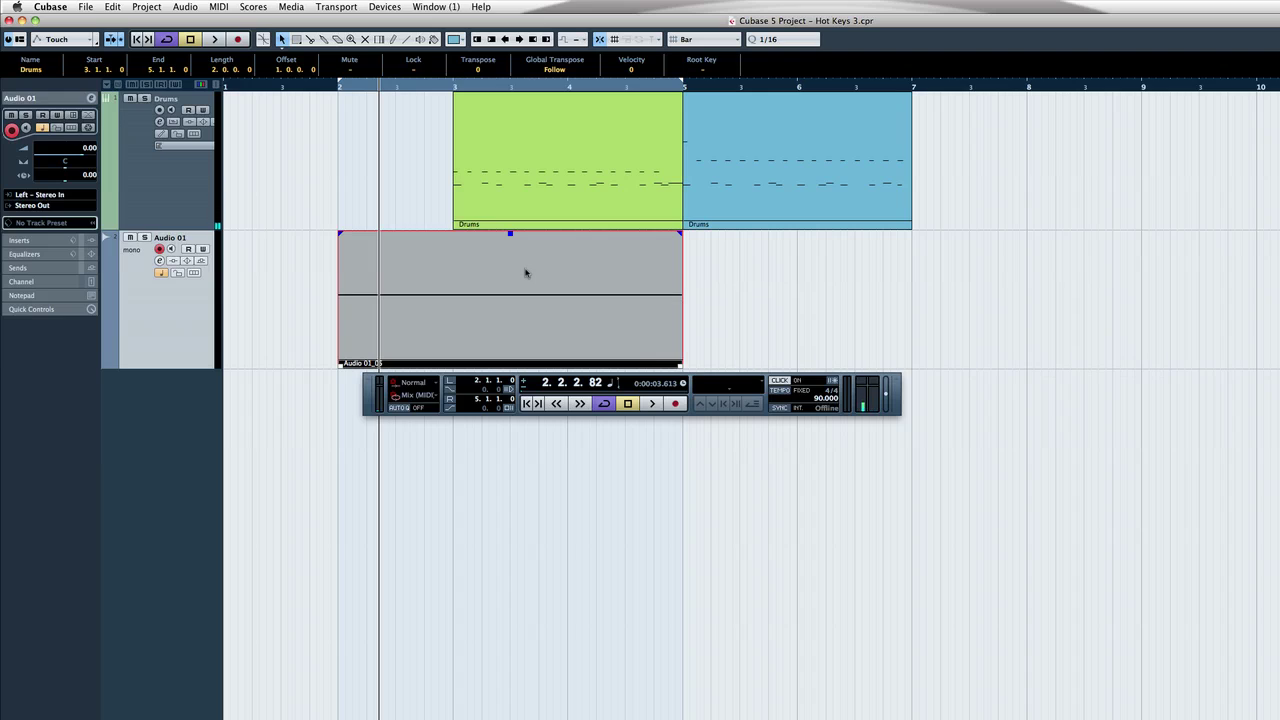
pyautogui.press('Delete')
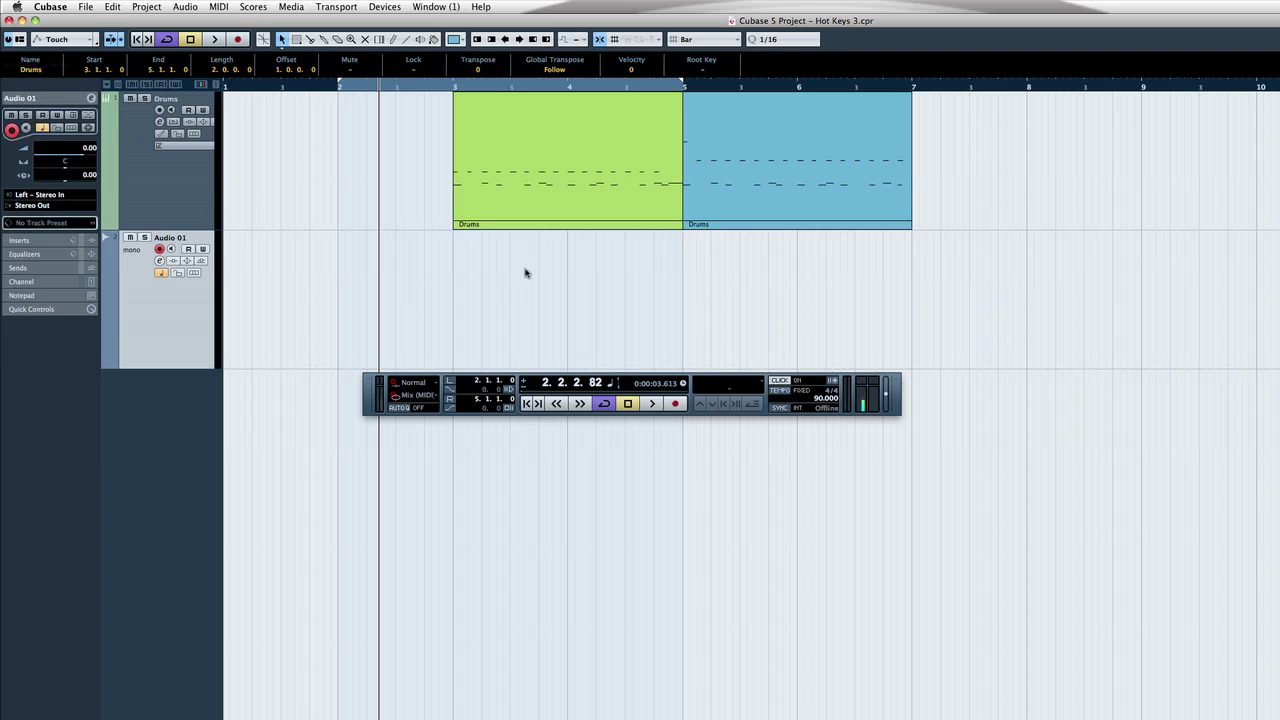